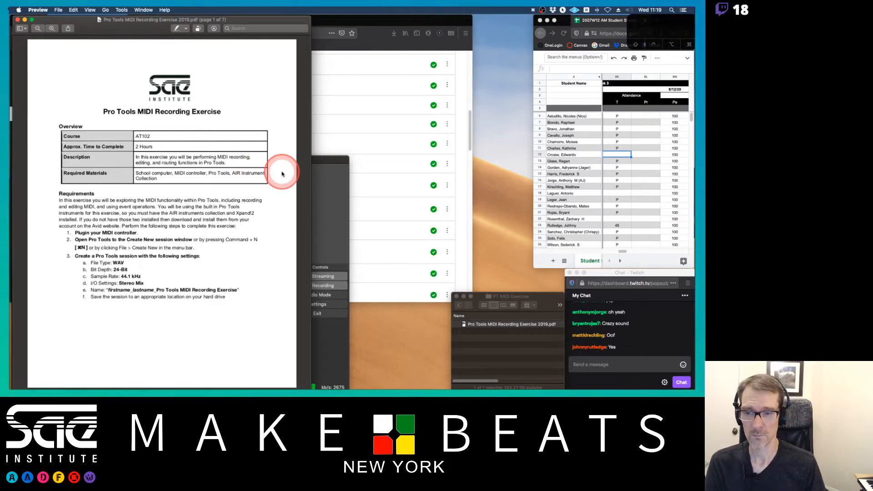
- Switch to Pro Tools and start a new session named with the creator's full name followed by "MIDI Exercise"
key(super+Tab)
key(super+Tab)
key(super+Tab)
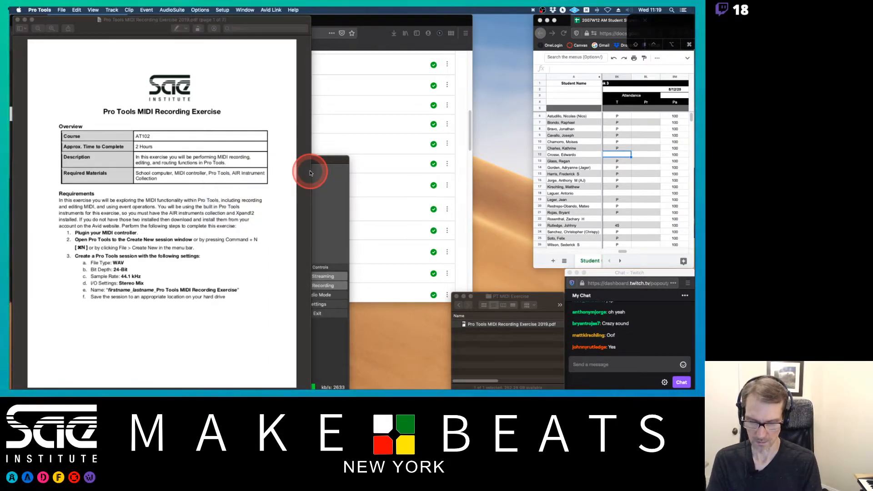
key(super+n)
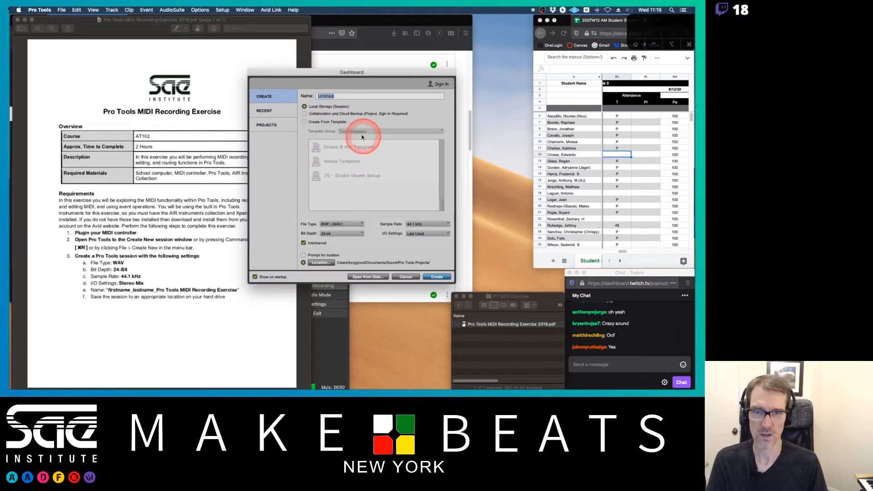
text(Tony Grund)
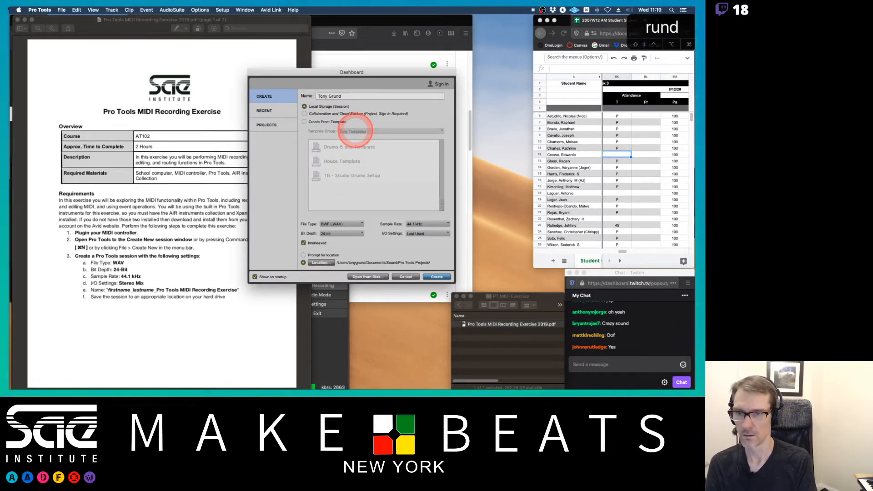
text( MIDI)
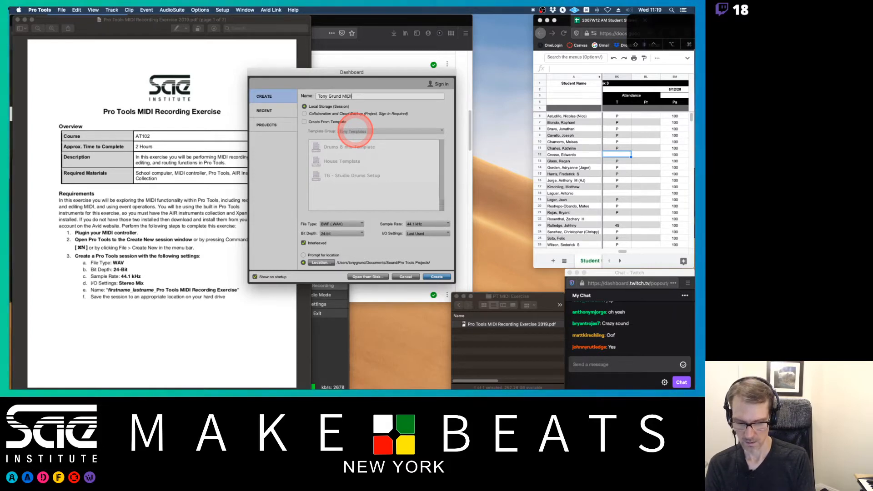
text( Es)
key(BackSpace)
text(xe)
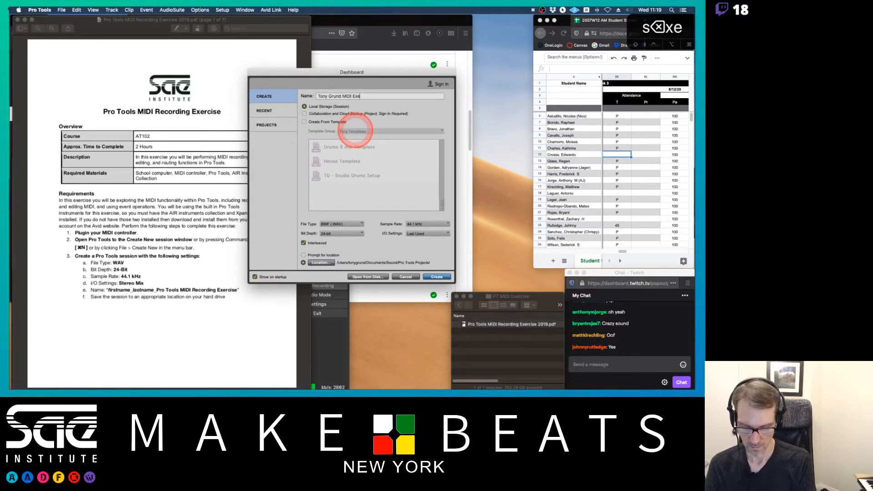
text(rcise)
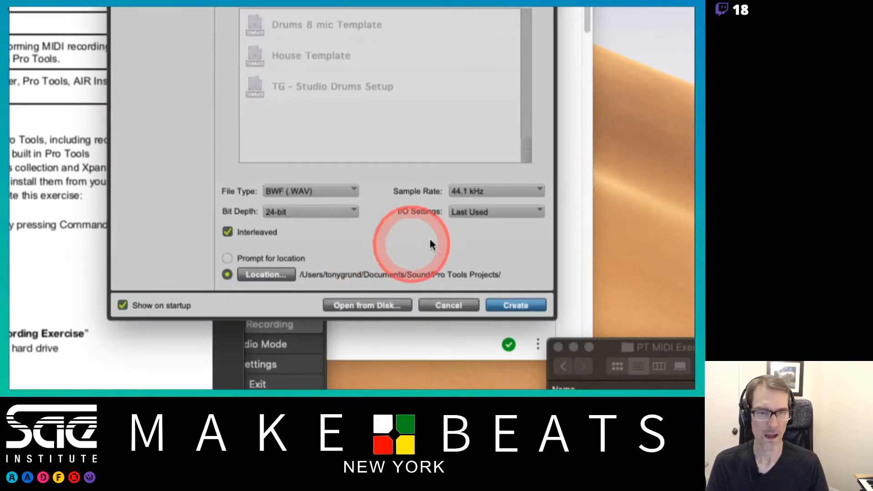
- Set the new session's I/O settings to Stereo Mix and create the session
click(458, 215)
click(461, 228)
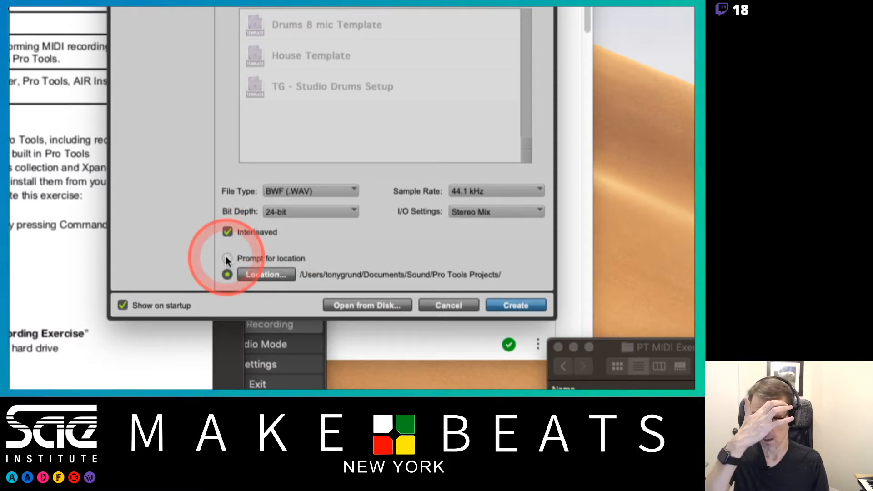
click(510, 306)
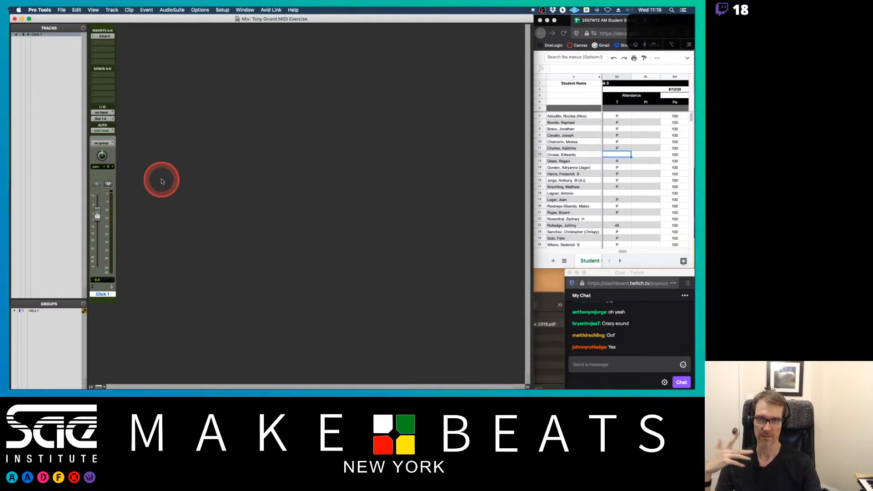
- Lower the Click 1 track's volume to about -14.5 dB and audition the click, ending in the Edit window
click(108, 184)
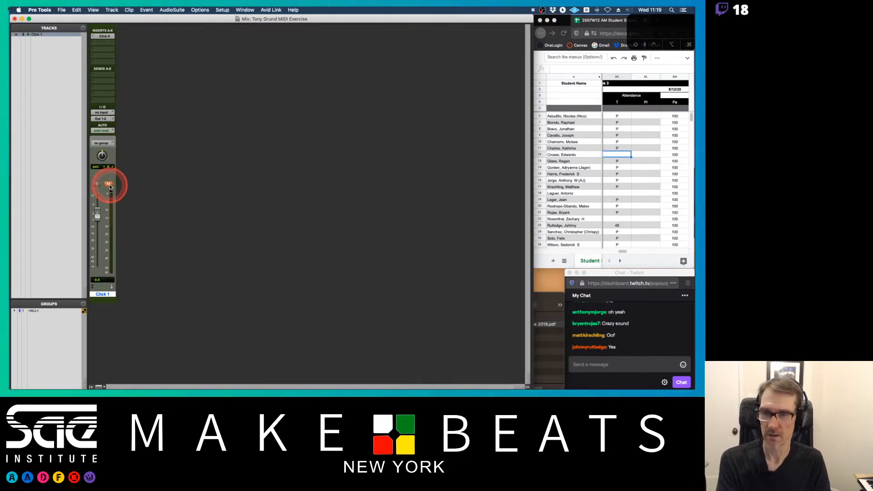
key(super+equal)
key(super+equal)
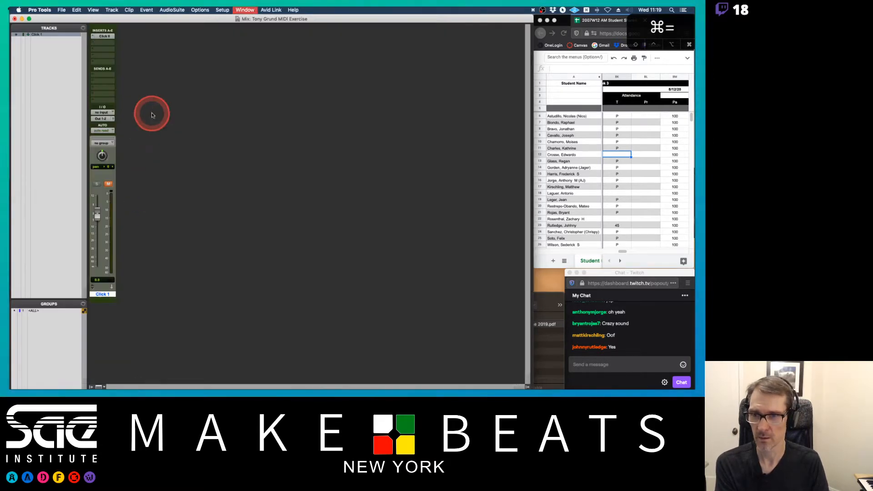
drag(96, 213, 97, 234)
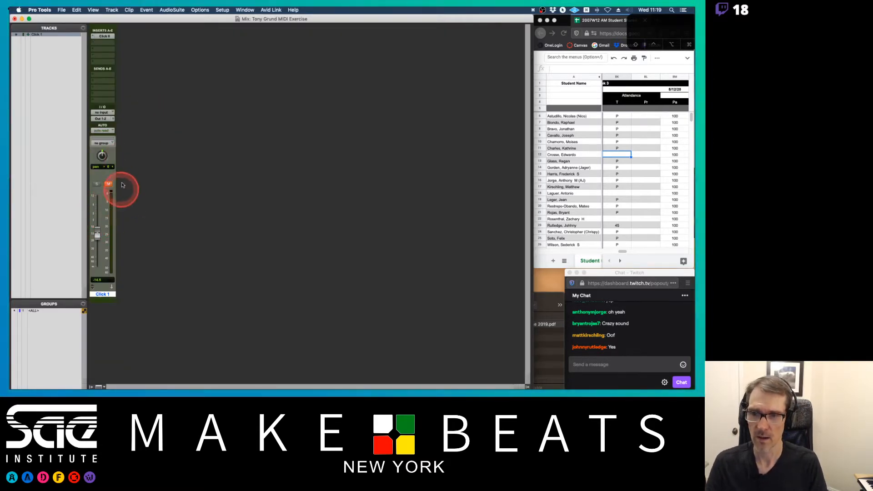
click(108, 185)
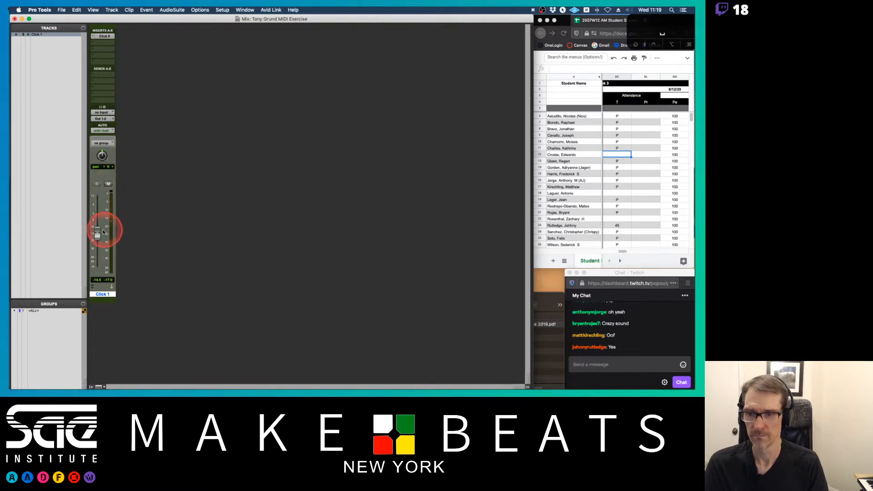
key(super+equal)
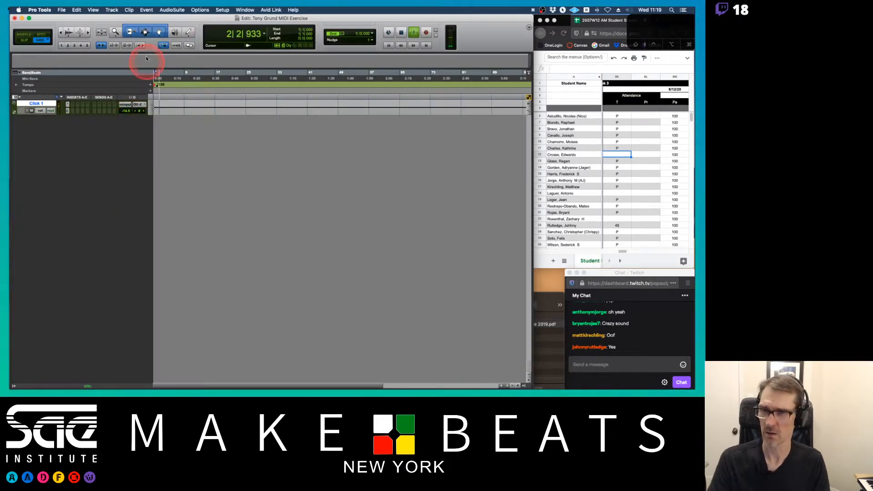
key(space)
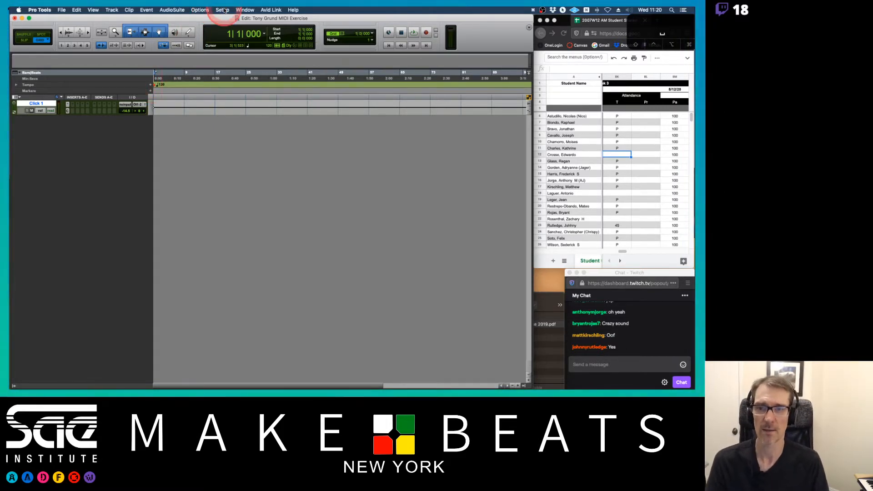
- Show the Transport window and place it in the upper middle of the empty Edit window area
click(244, 9)
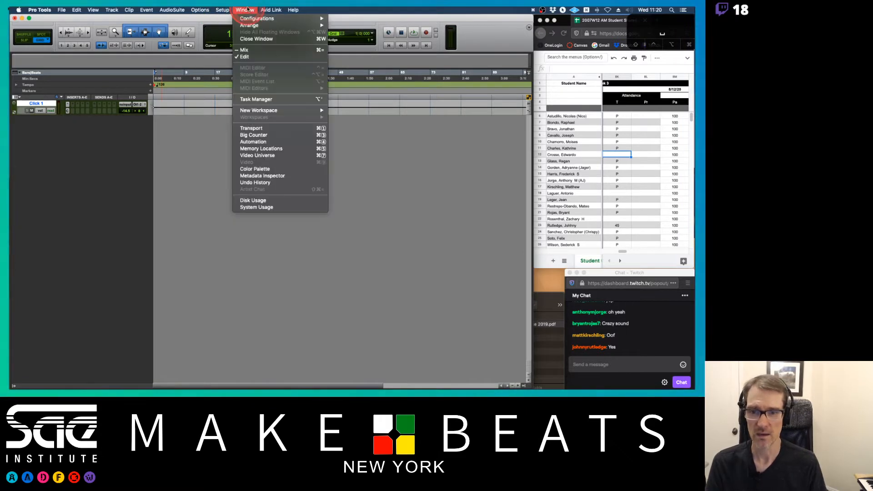
click(267, 127)
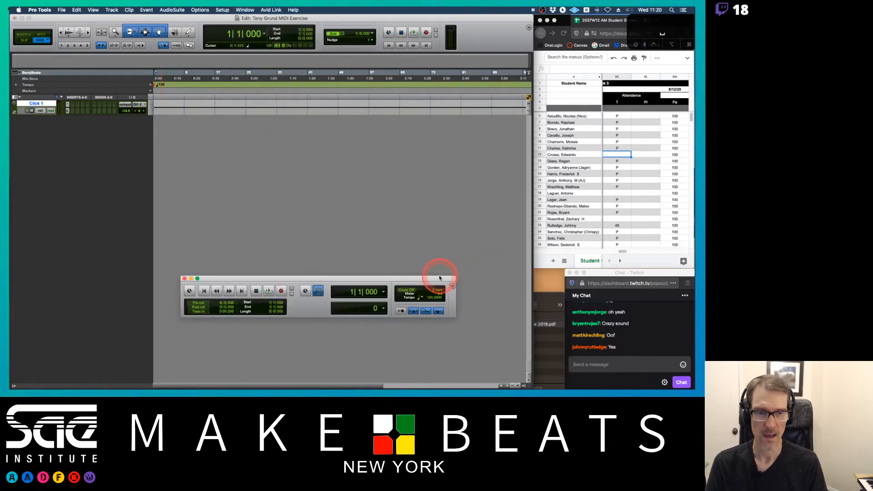
drag(439, 278, 429, 185)
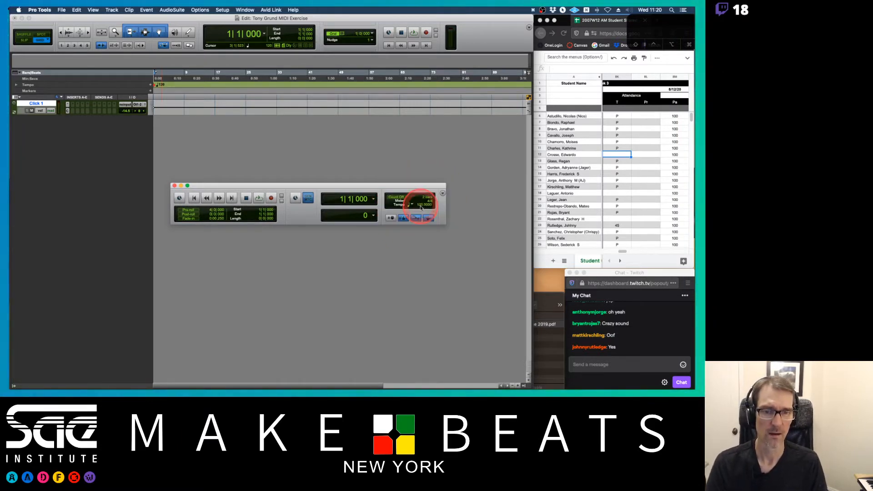
- Audition the click at slower tempos, ending with a trial at 80 BPM
key(space)
drag(420, 204, 419, 214)
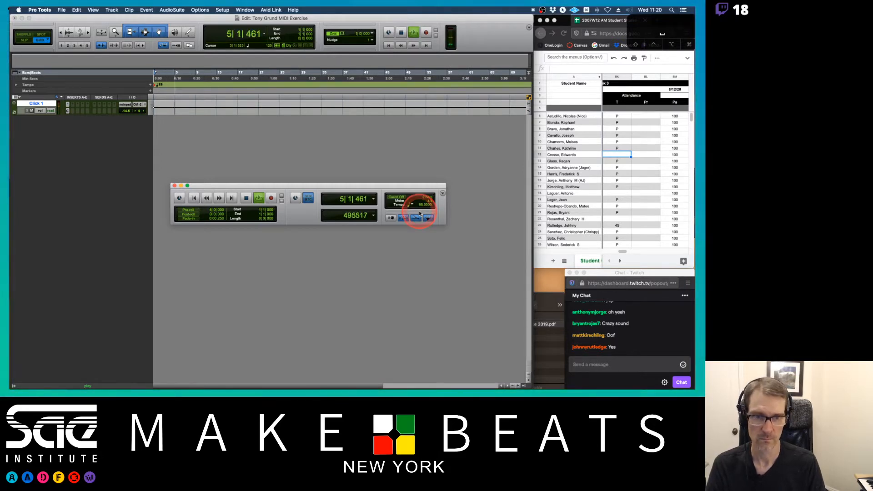
key(space)
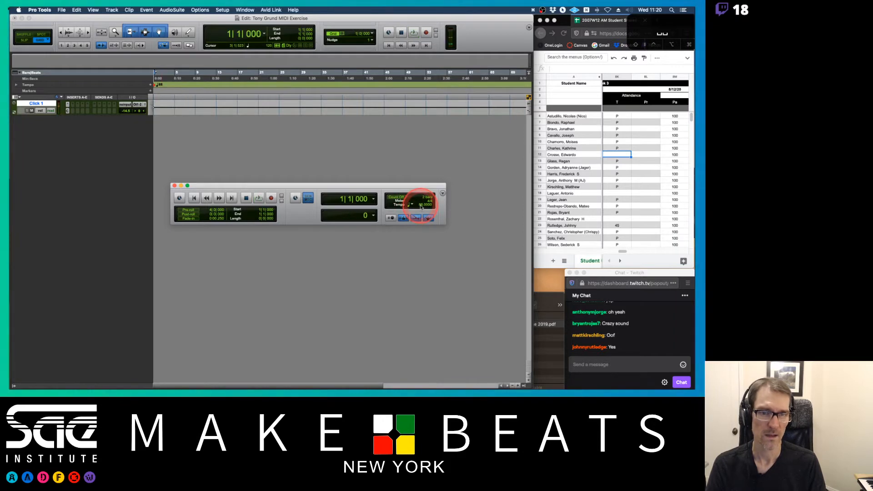
text(80)
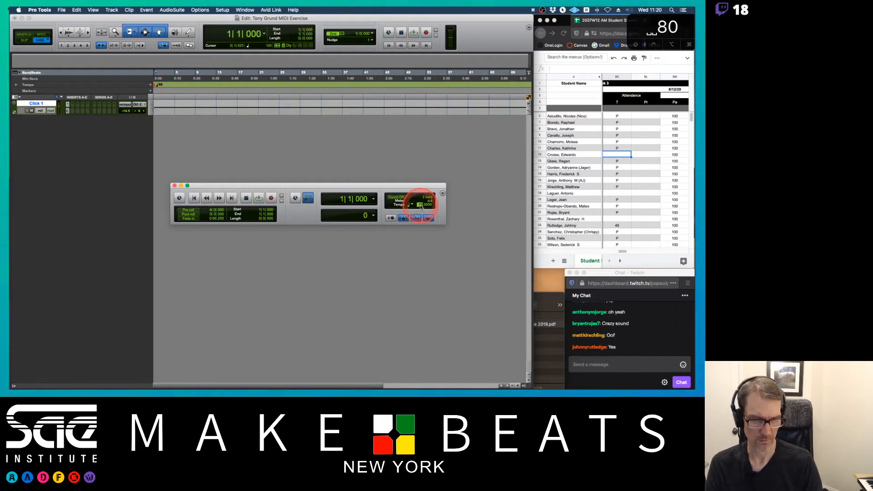
key(Return)
key(space)
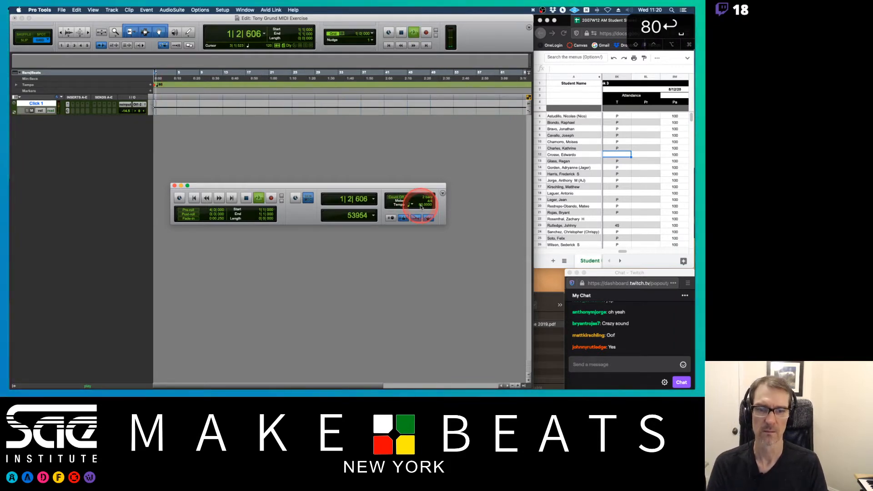
- Set the session tempo to 85 BPM and close the Transport window
click(420, 204)
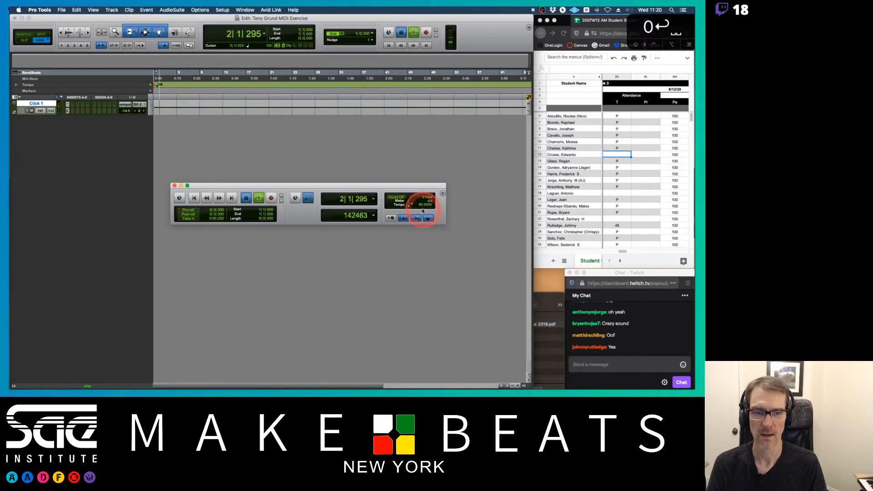
text(85)
key(Return)
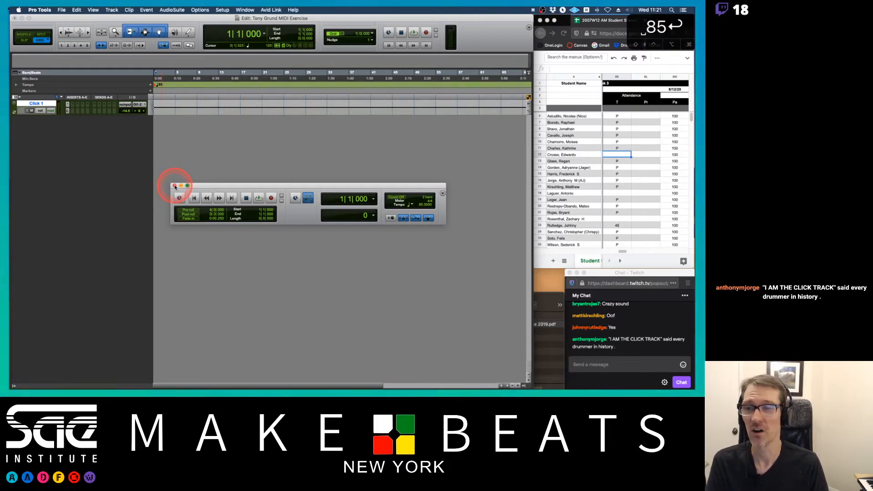
click(174, 186)
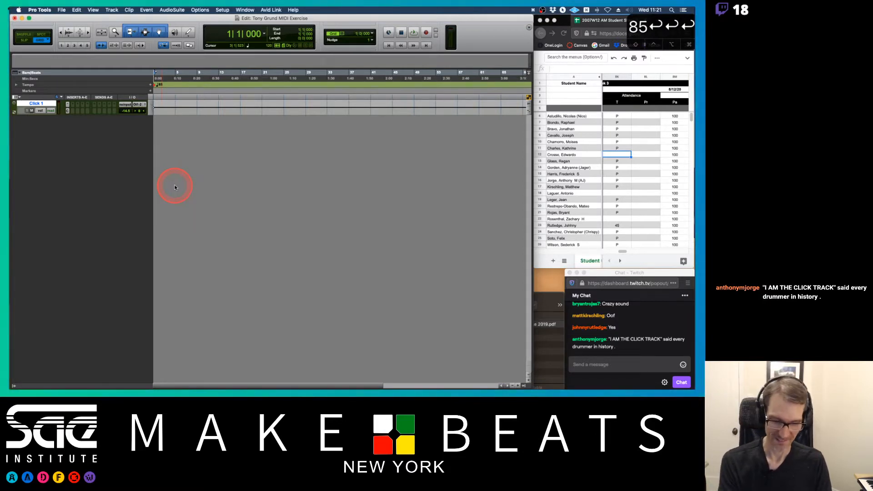
- Return to the Mix window and mute the Click 1 track
key(super+equal)
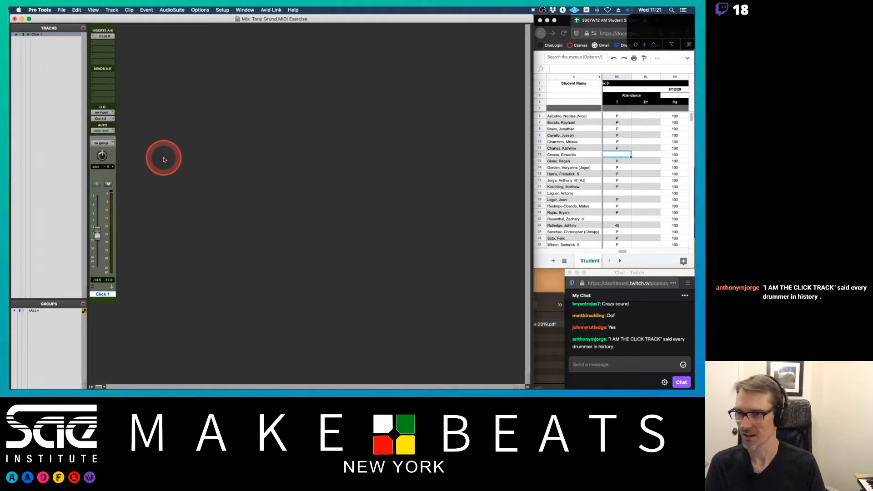
click(108, 183)
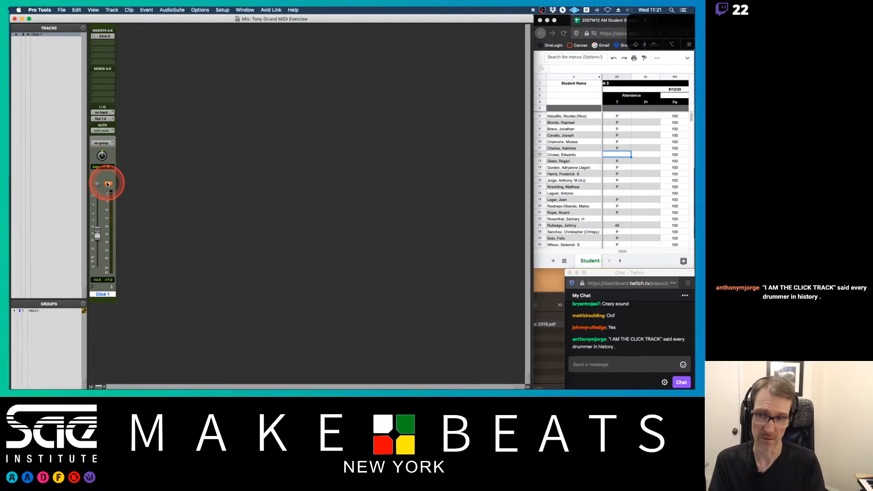
- Check the track table on page 2 of the exercise PDF in Preview, and set up a stereo Instrument Track in Pro Tools' New Tracks dialog
key(super+Tab)
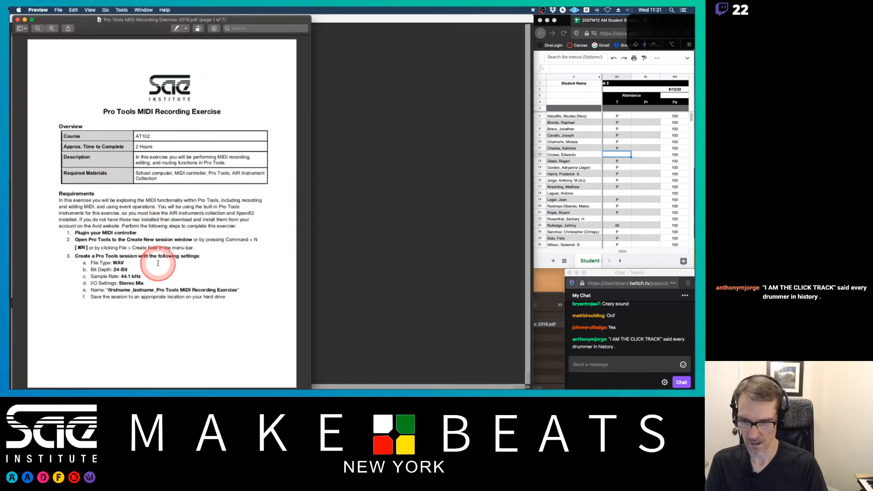
scroll(158, 263, down, 5)
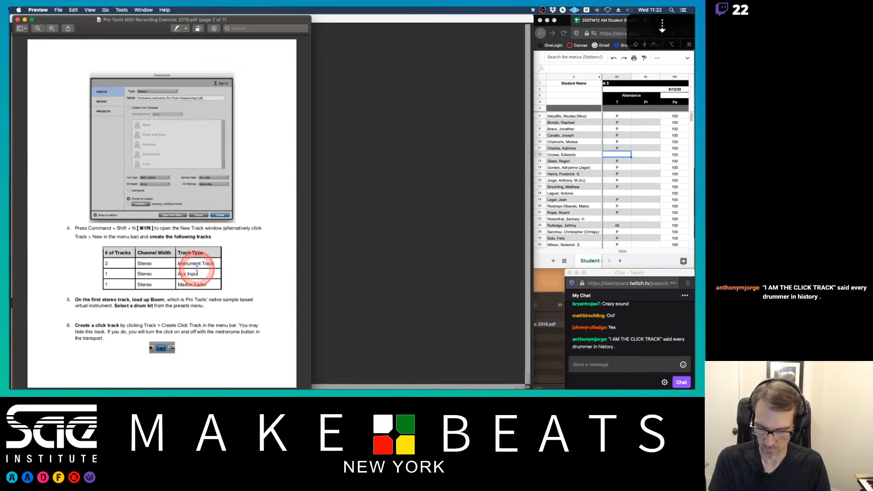
key(super+Tab)
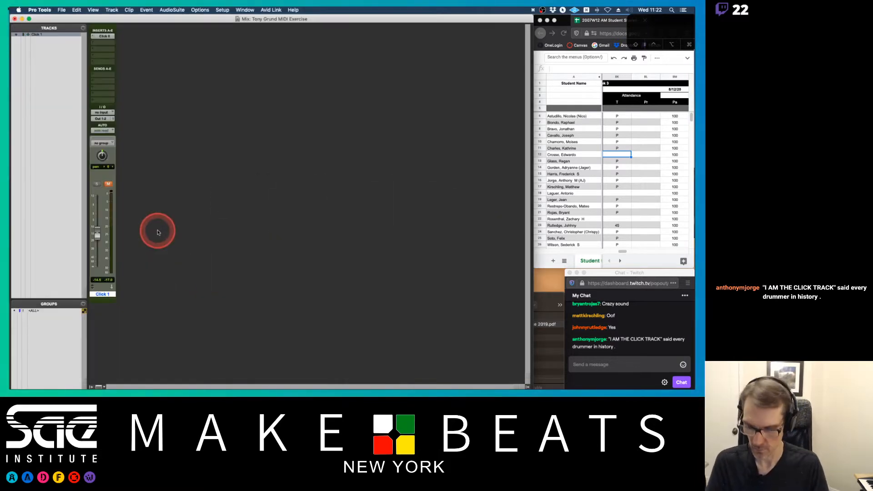
key(shift+super+n)
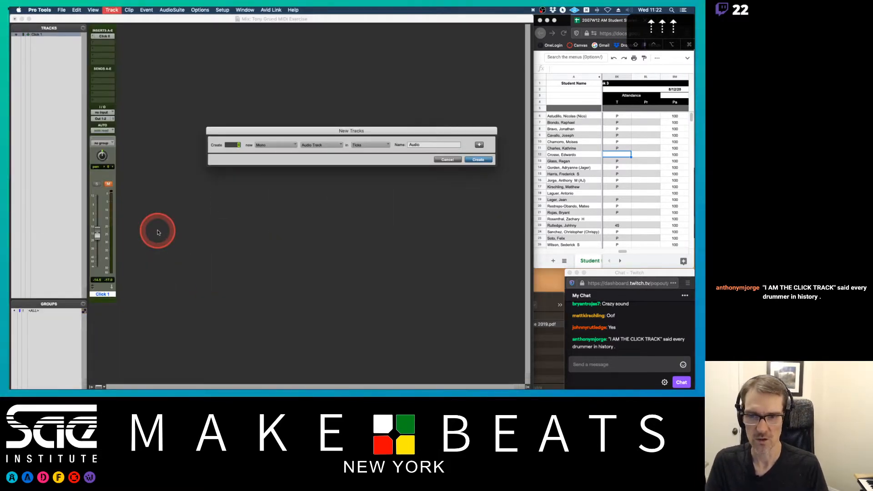
key(super+Right)
key(super+Down)
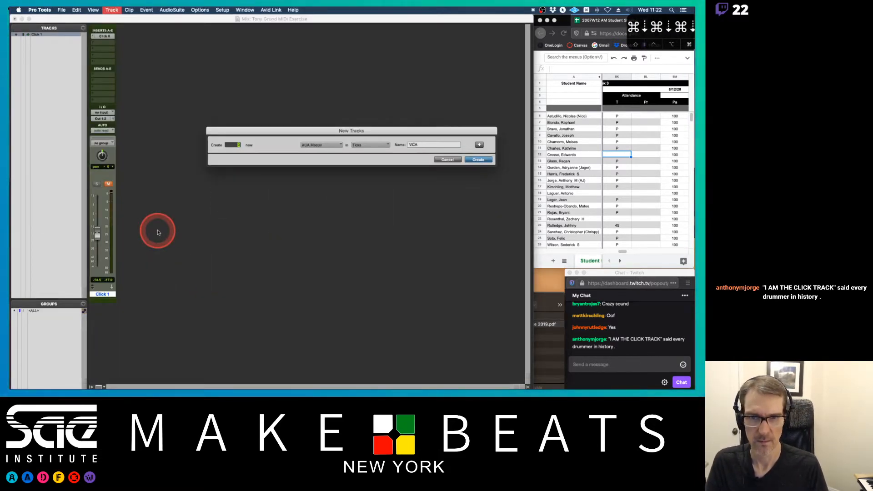
key(super+Down)
key(super+Down)
key(super+Down)
key(super+Down)
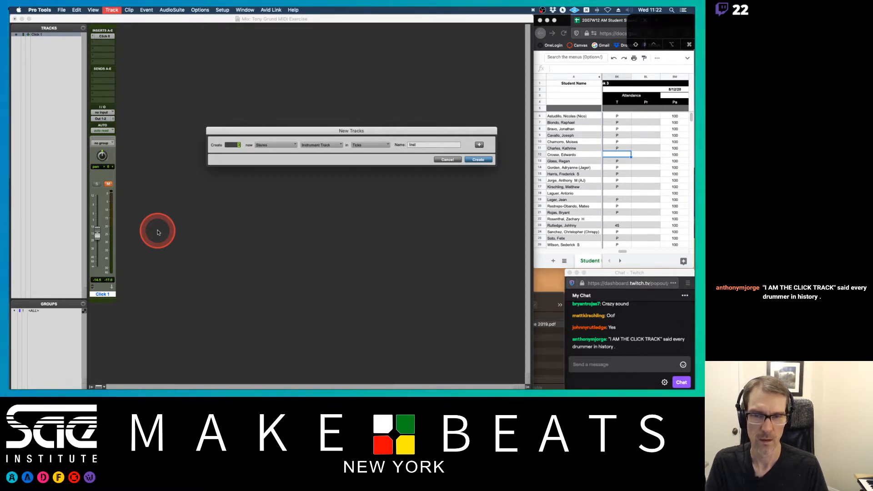
- Add two more rows to the new tracks list: a stereo Aux Input and a stereo Master Fader
key(shift+super+Down)
key(super+Down)
key(super+Down)
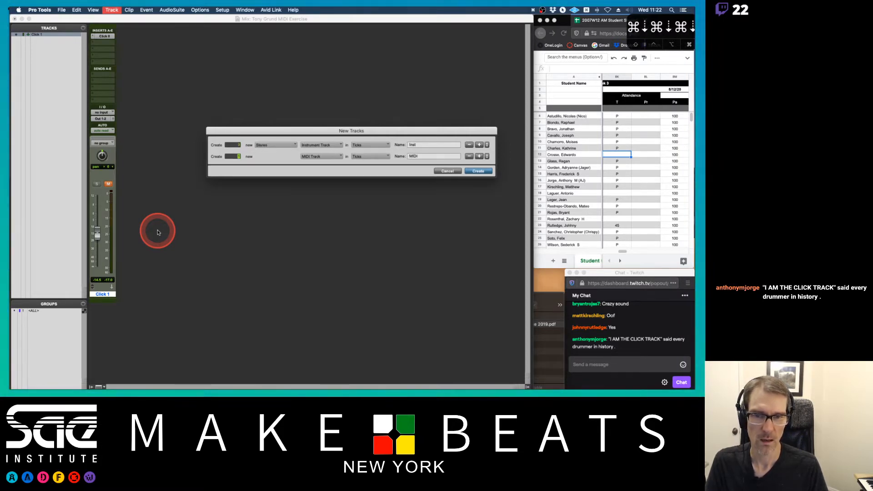
key(super+Up)
key(super+Up)
key(shift+super+Down)
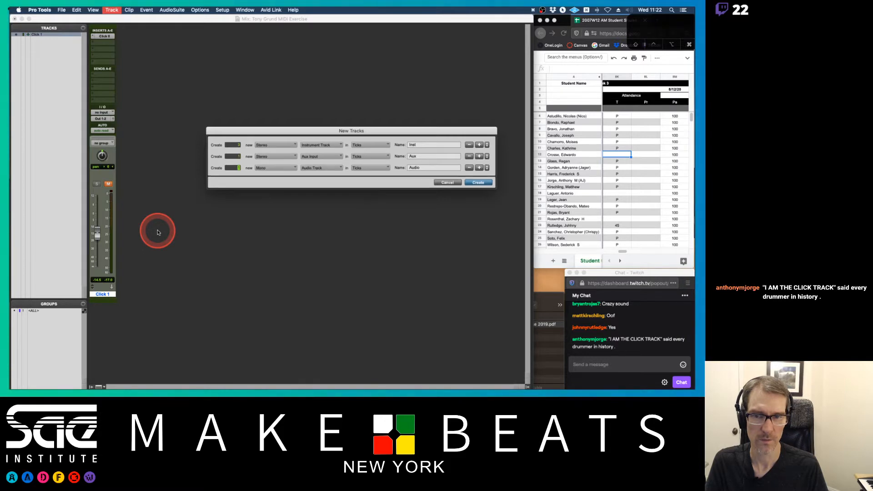
key(super+Down)
key(super+Down)
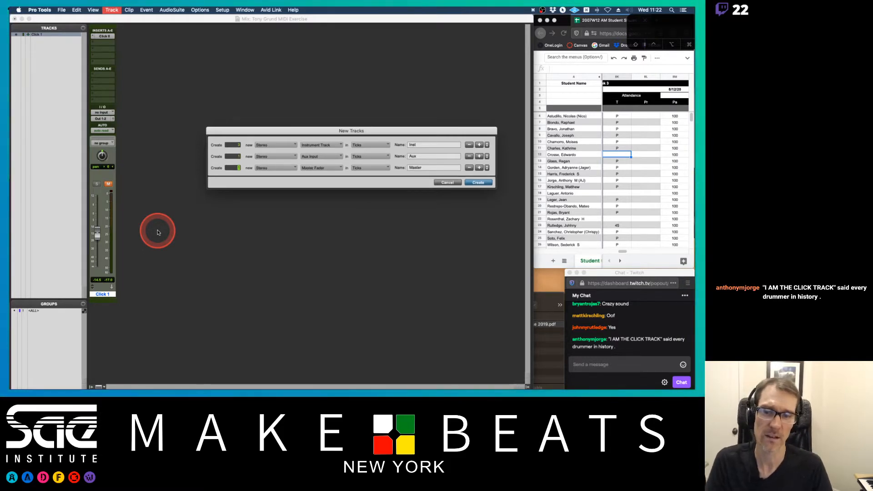
- Create the listed tracks and rename the three instrument tracks m Drums, m Bass and m Synth
key(Return)
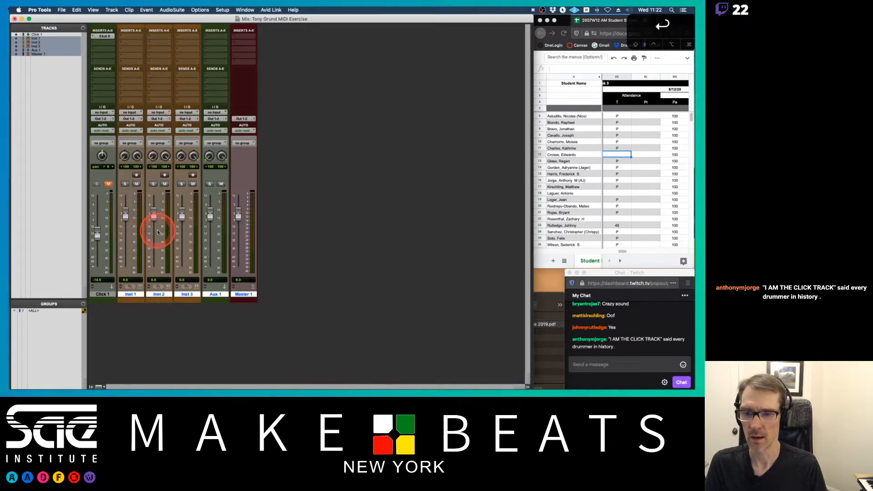
click(131, 294)
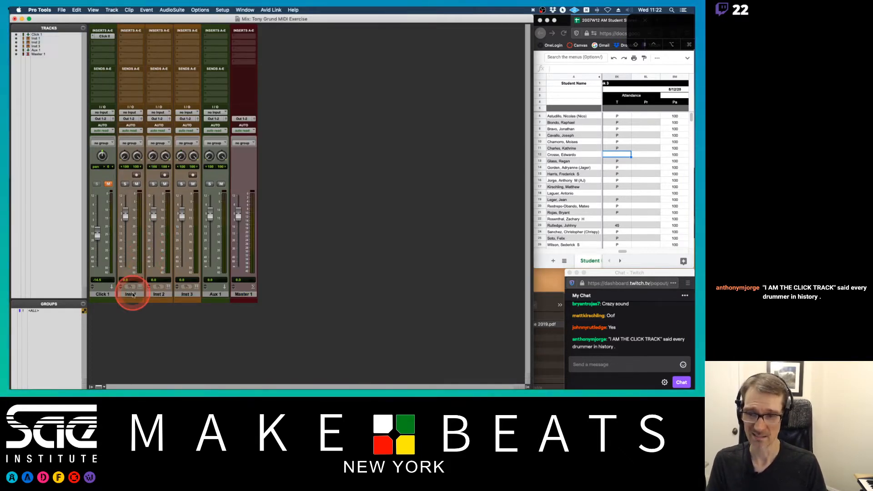
double_click(129, 294)
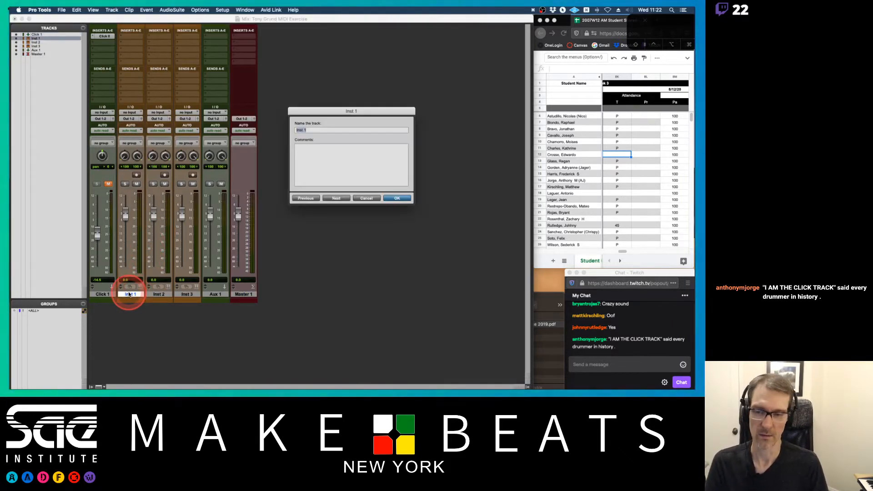
text(m)
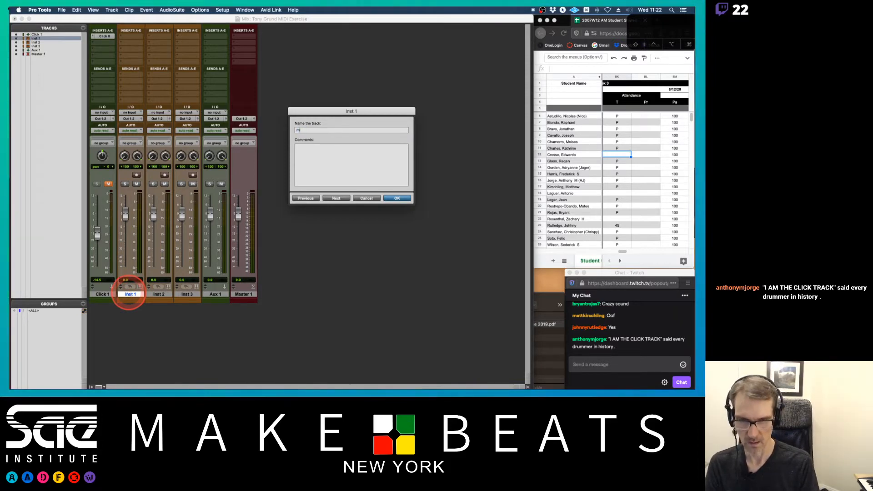
text( Drums)
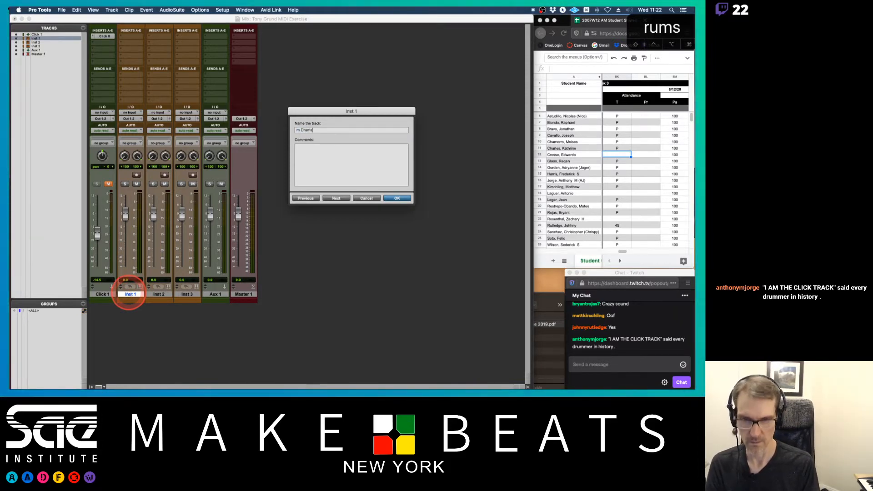
key(super+Right)
text(m Bass)
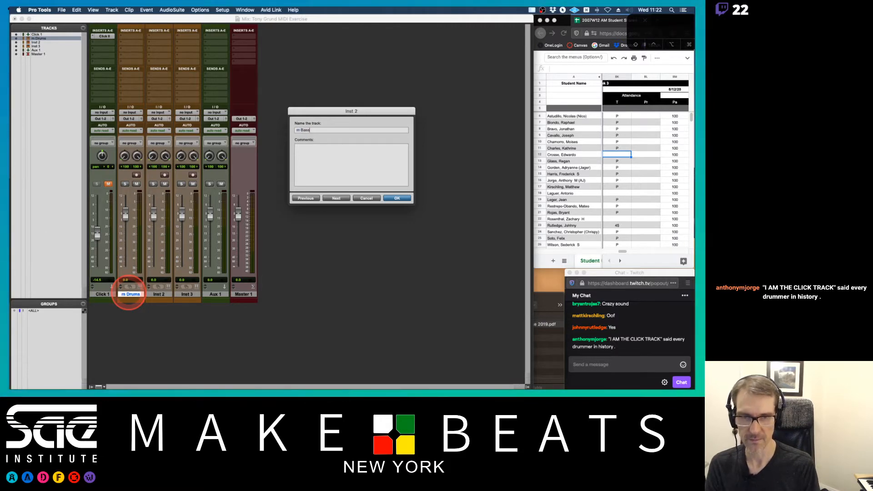
key(super+Right)
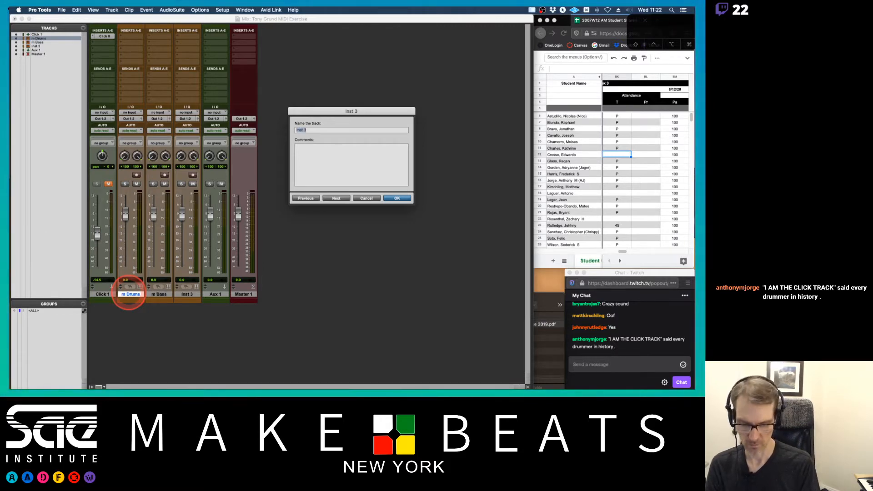
text(m)
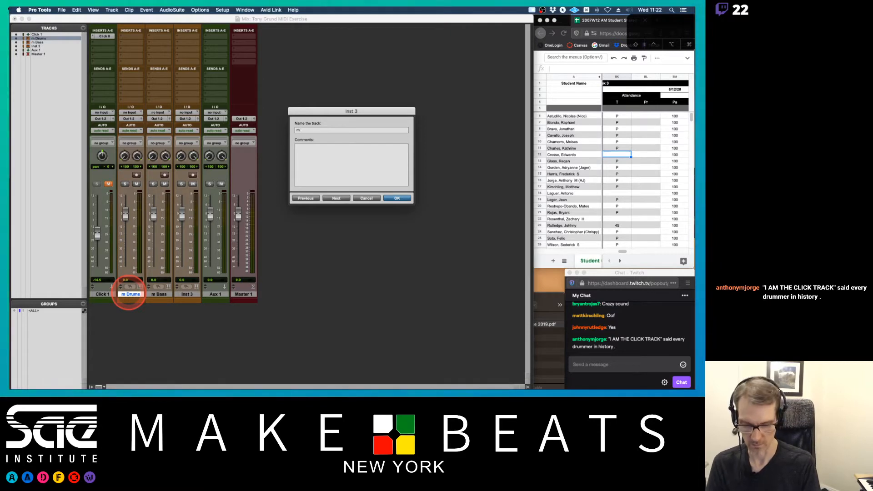
text( Keys Synth)
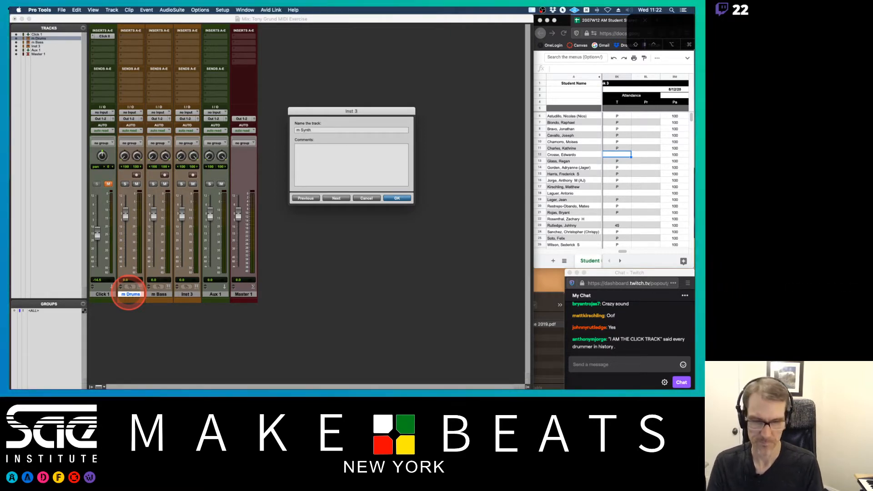
key(Return)
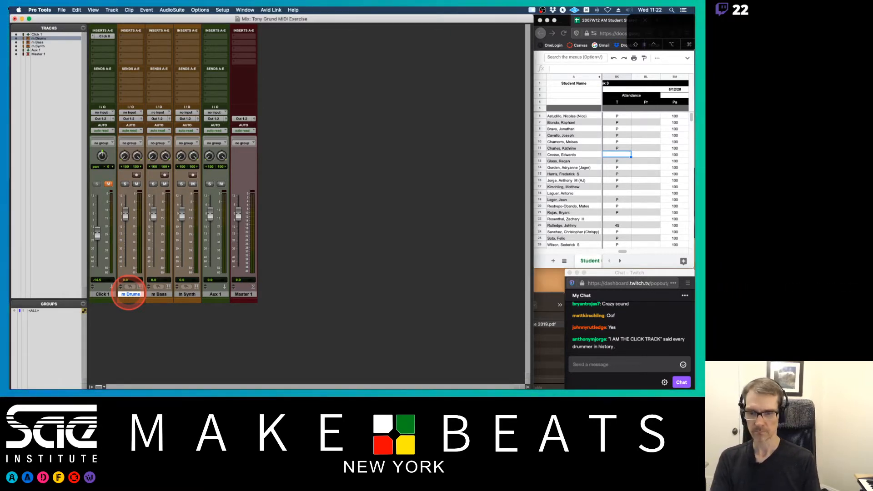
- Rename the Aux 1 track as Rvb
double_click(215, 294)
text(Rvb)
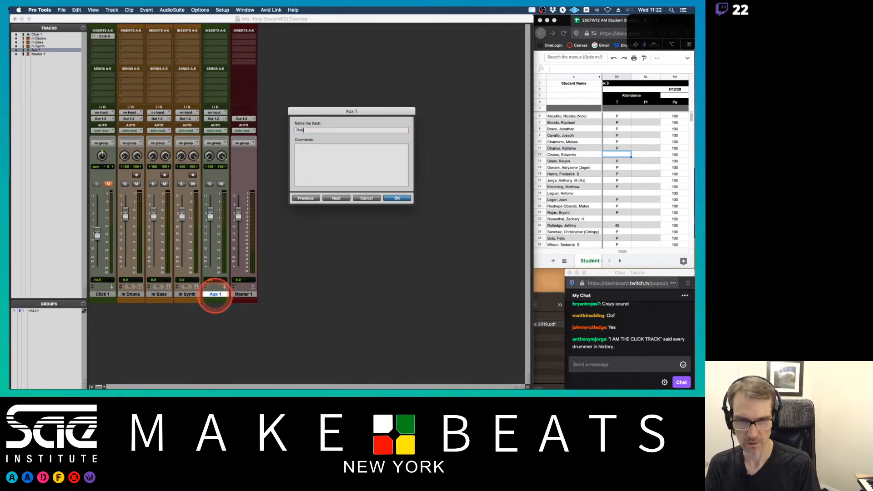
key(Return)
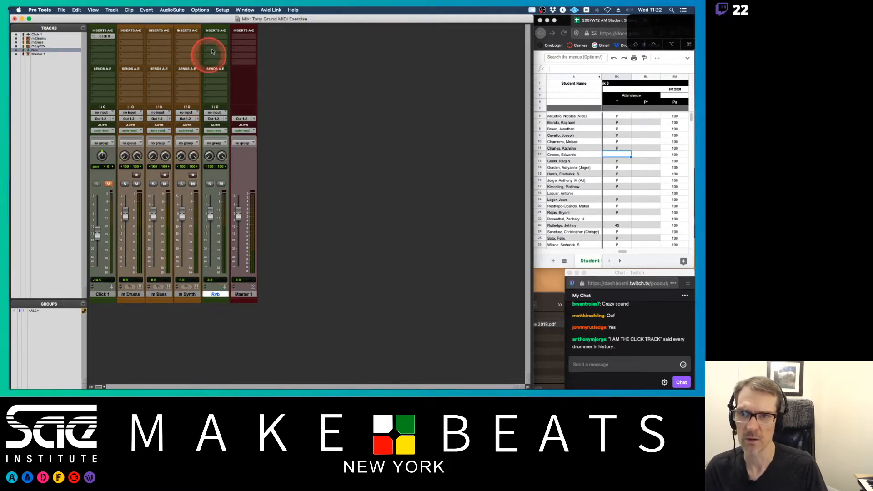
- Insert the stereo multichannel D-Verb reverb on the first insert slot of the Rvb track
click(217, 36)
mouse_move(235, 38)
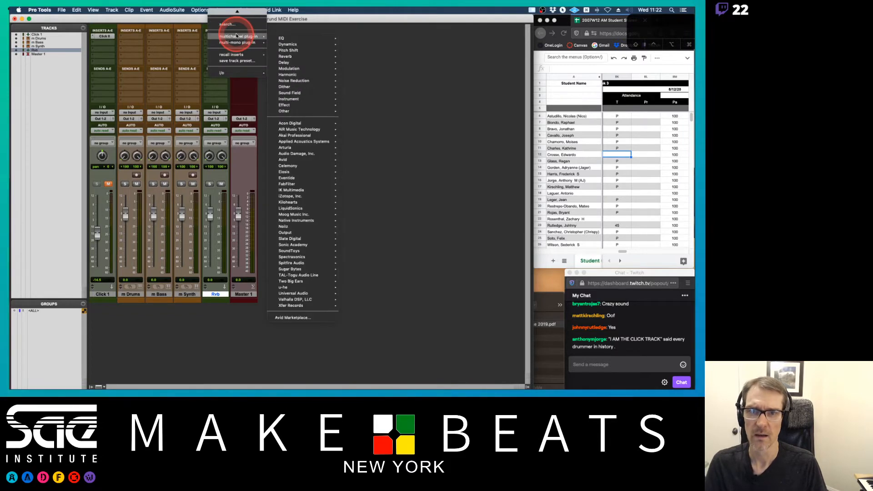
mouse_move(306, 47)
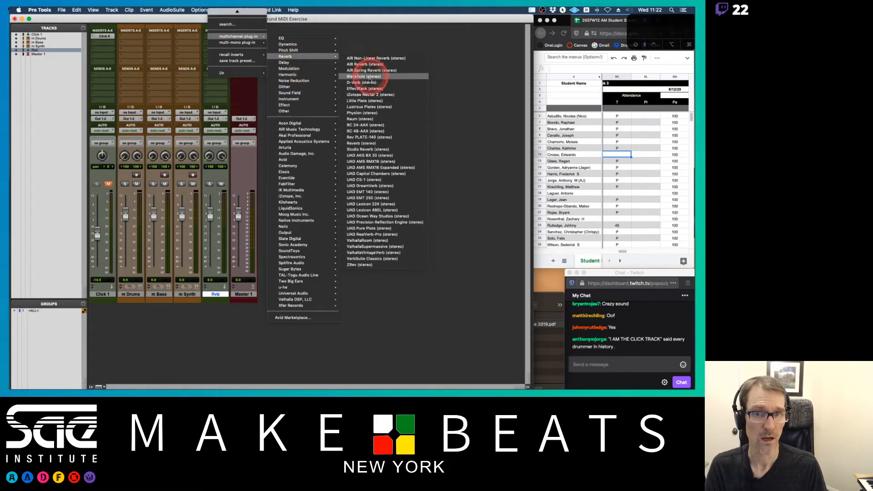
click(366, 82)
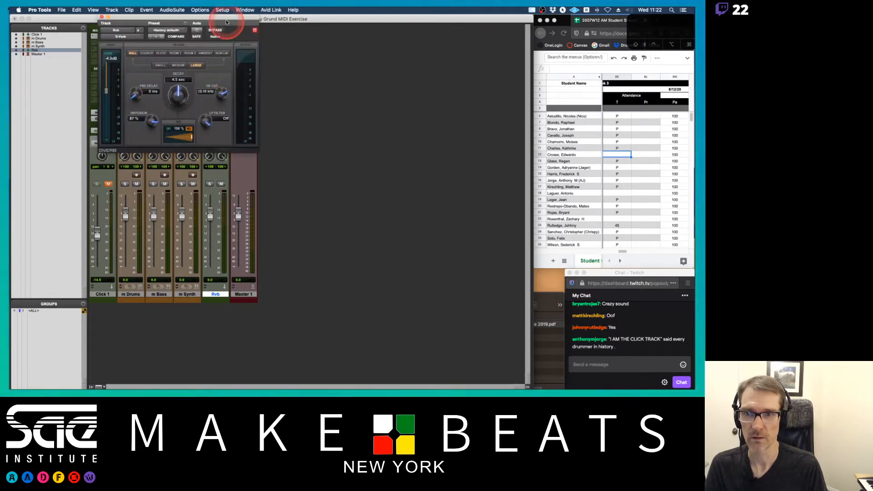
- Set D-Verb's input level to 0.0 dB and its algorithm to Plate, and close the plug-in window
drag(226, 22, 439, 47)
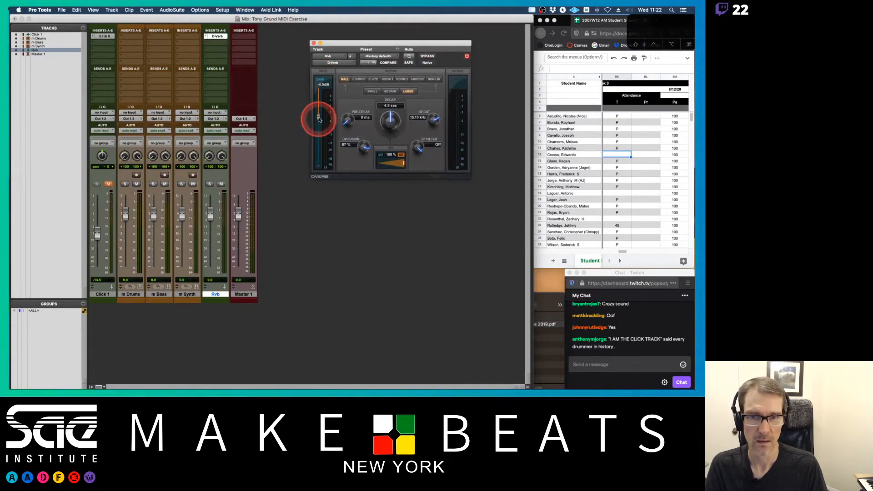
drag(319, 119, 313, 78)
click(373, 80)
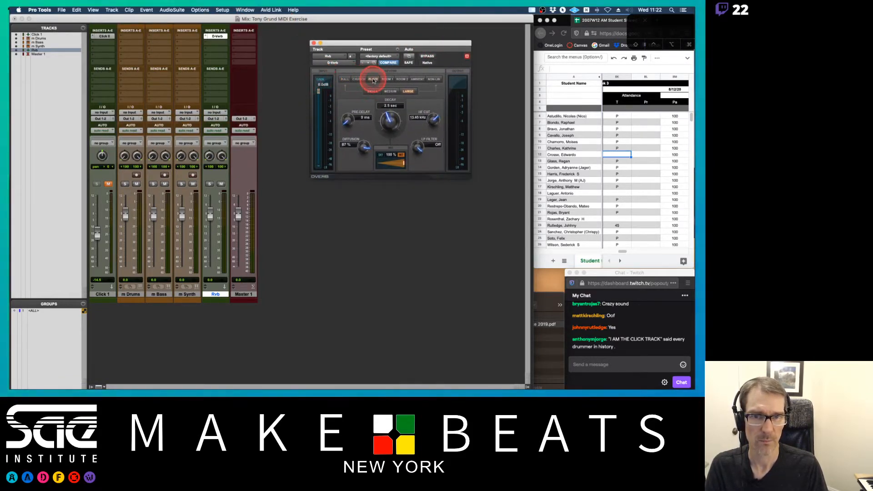
click(314, 43)
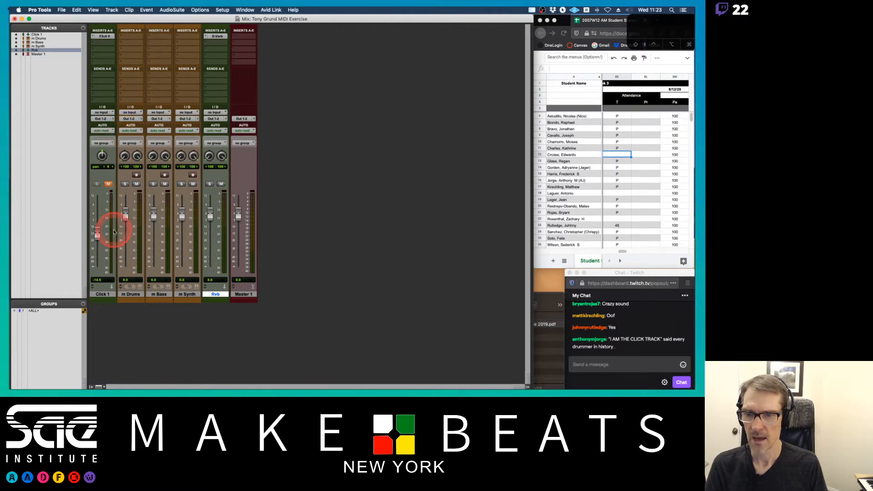
- Check step 5 of the exercise PDF in Preview, and insert the stereo Kontakt instrument on the m Drums track in Pro Tools
key(super+Tab)
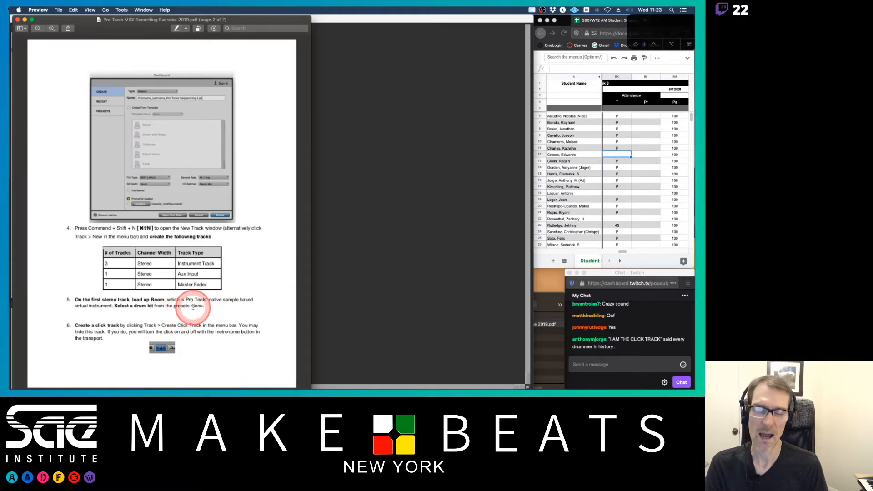
click(355, 219)
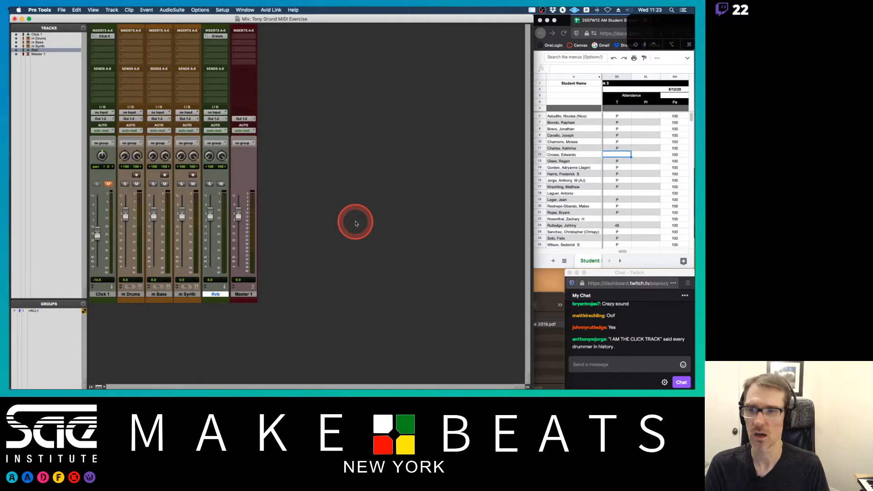
click(127, 38)
mouse_move(164, 36)
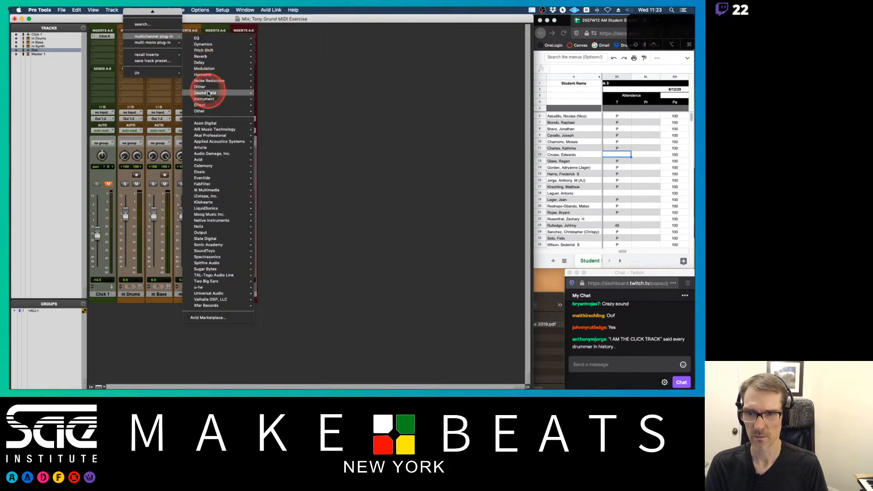
mouse_move(207, 100)
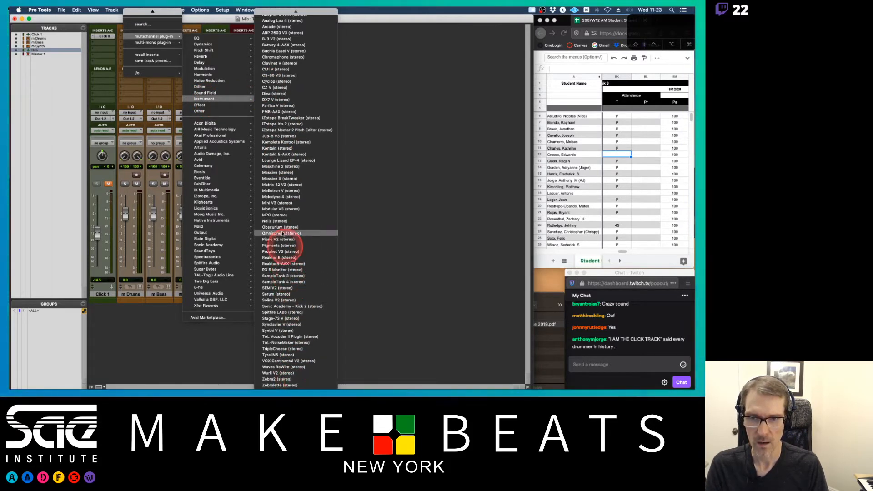
click(275, 149)
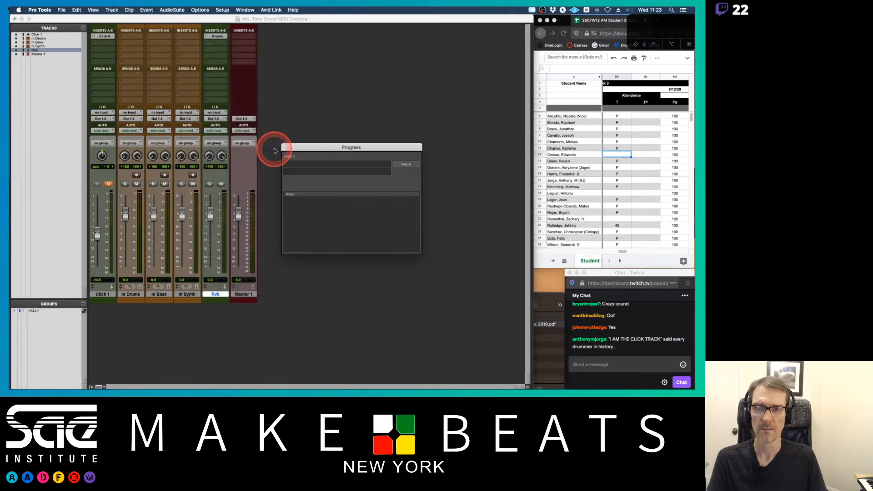
- Load Plinko Kit from the Analog Kits of Kontakt's Maschine Drum Selection library and close the plug-in window
scroll(427, 181, down, 2)
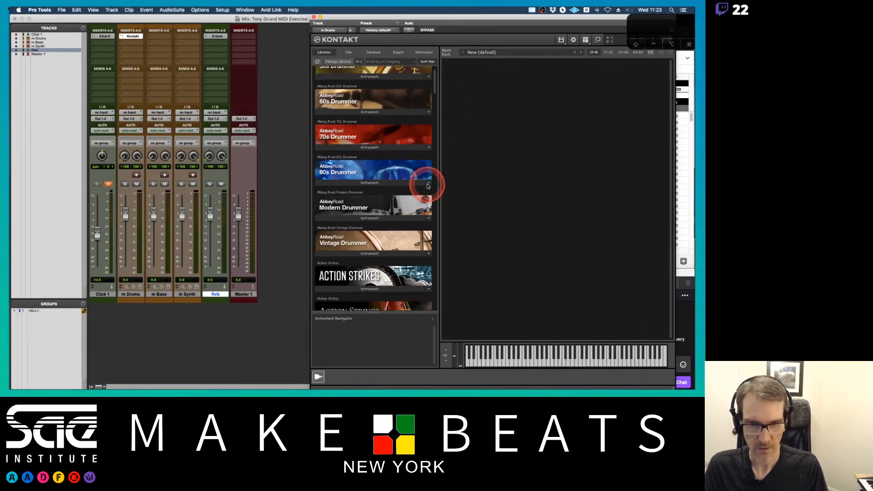
scroll(427, 187, down, 1)
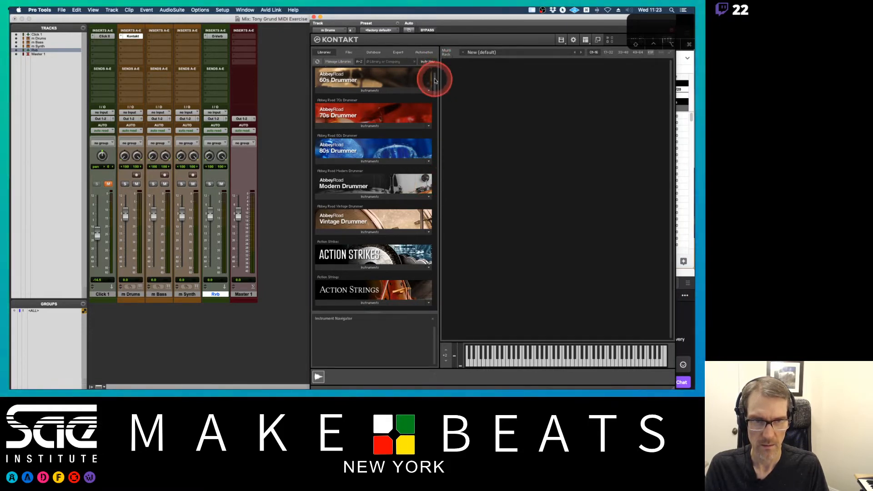
drag(437, 68, 433, 119)
click(369, 167)
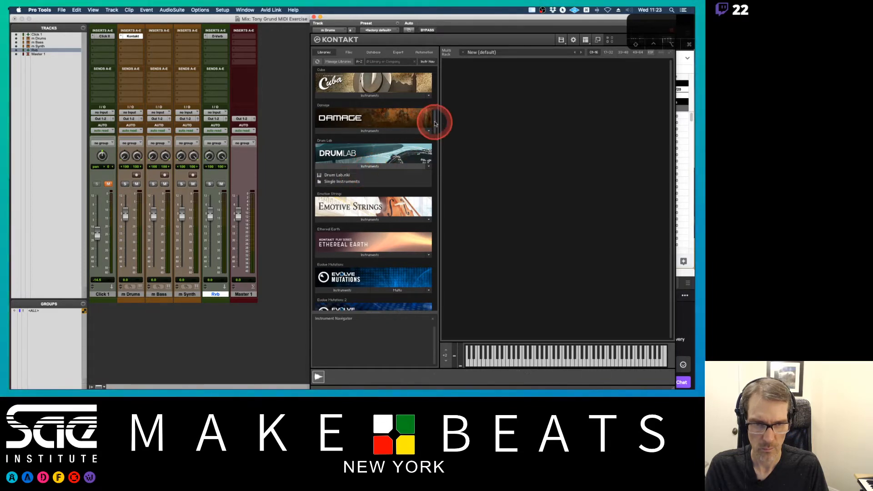
drag(435, 124, 433, 174)
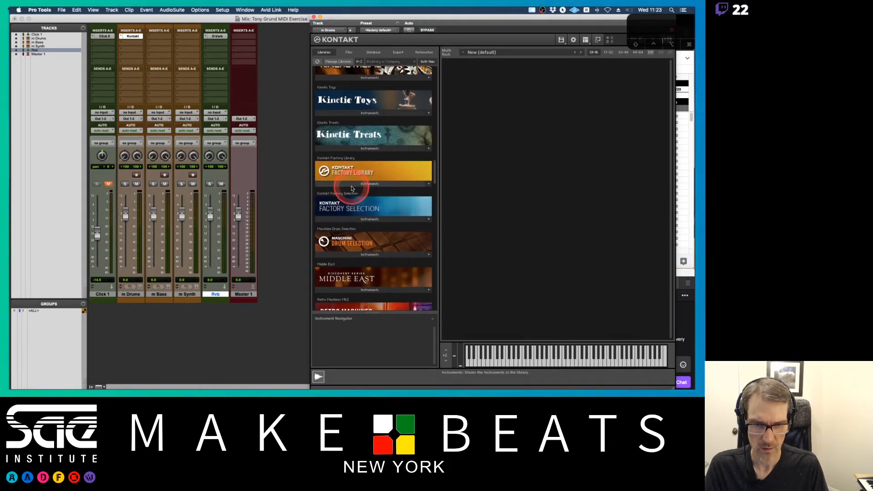
click(363, 253)
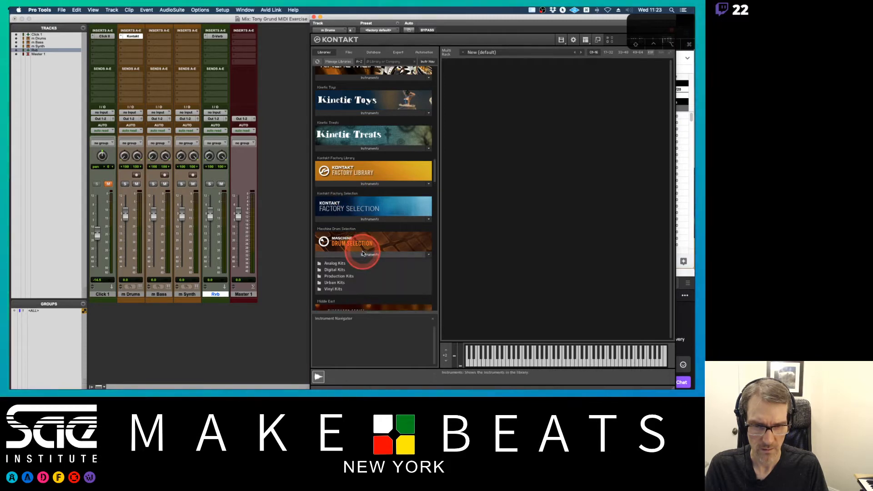
click(334, 263)
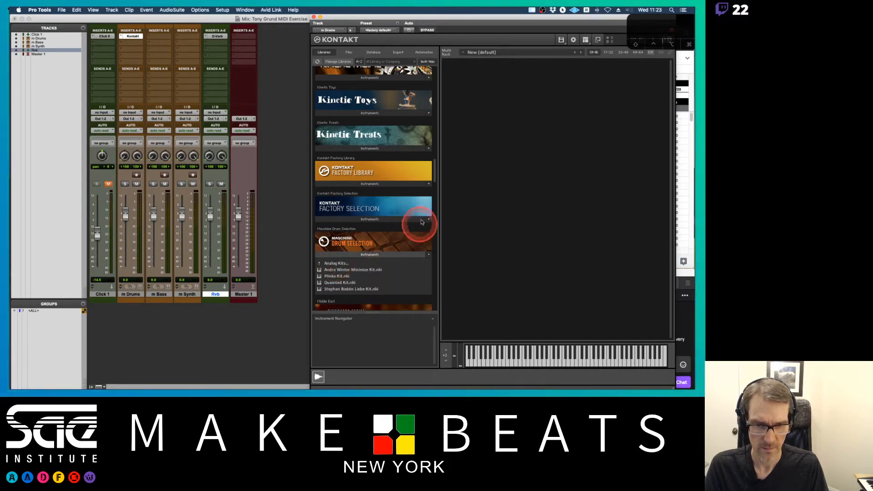
drag(434, 176, 435, 180)
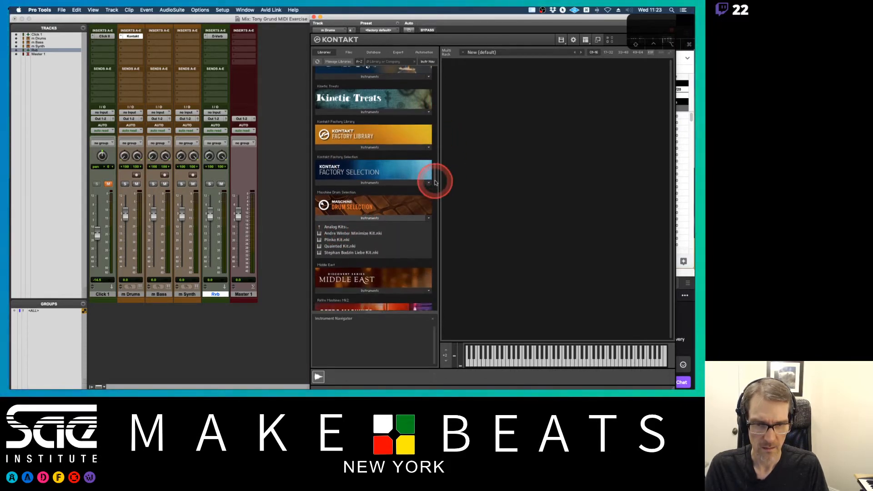
scroll(419, 232, down, 5)
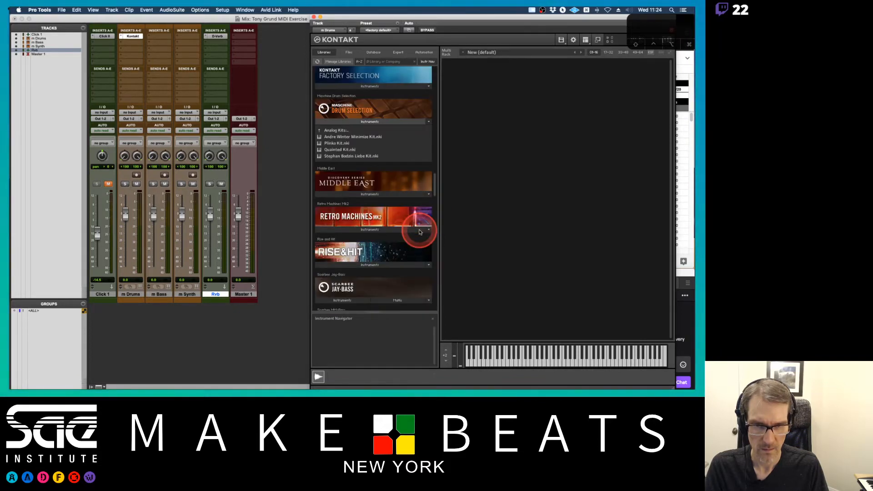
drag(432, 187, 434, 180)
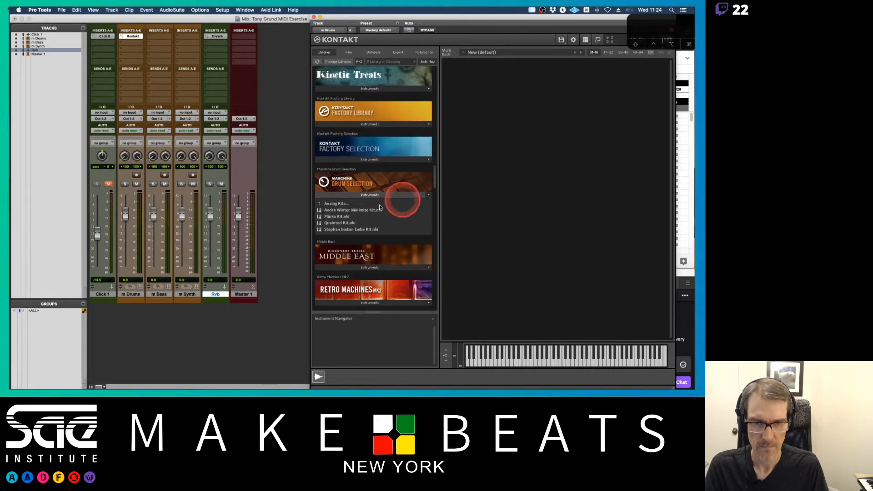
double_click(332, 216)
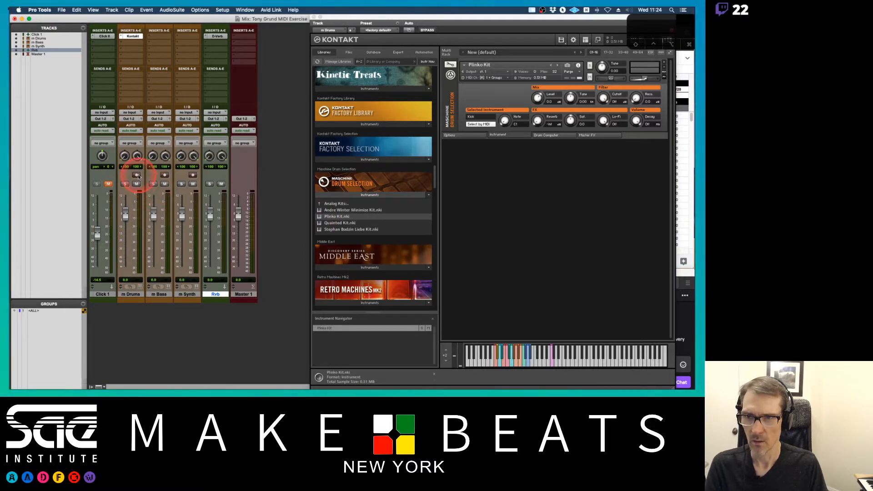
click(315, 17)
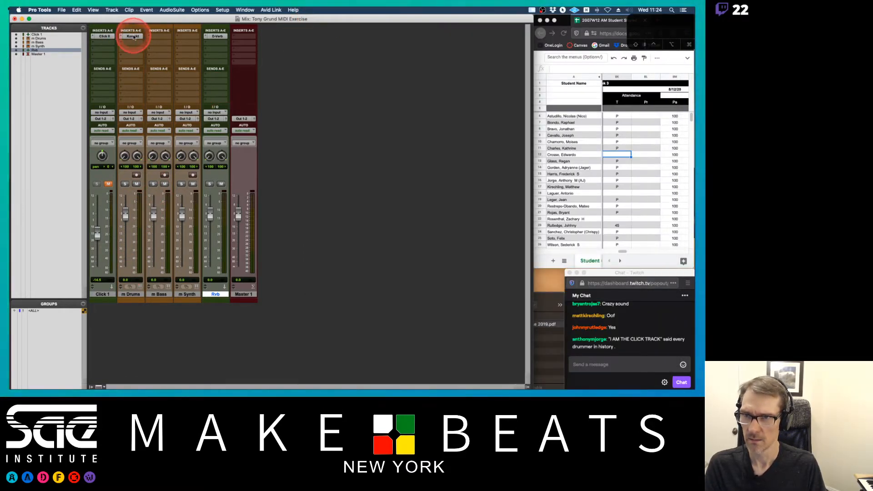
click(160, 37)
mouse_move(179, 38)
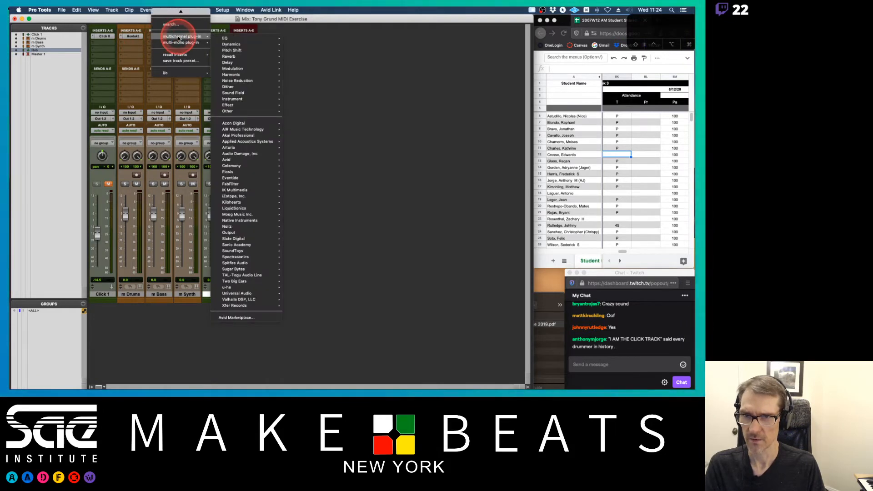
mouse_move(233, 38)
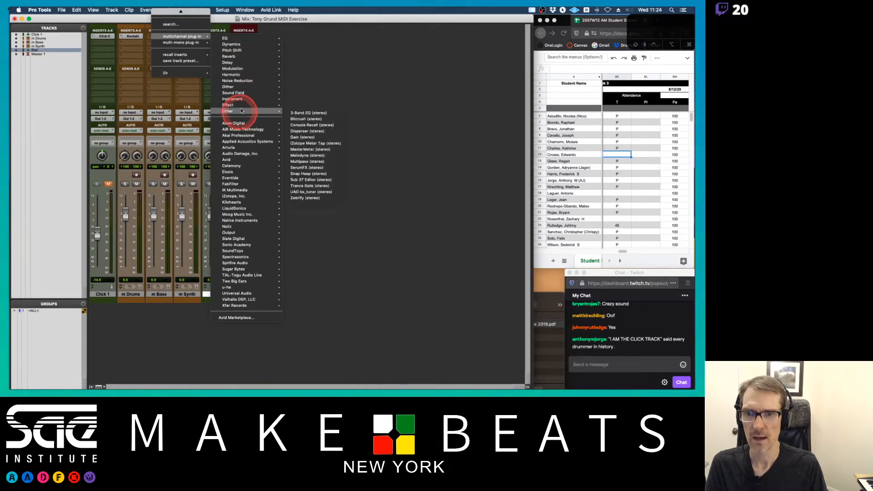
mouse_move(237, 99)
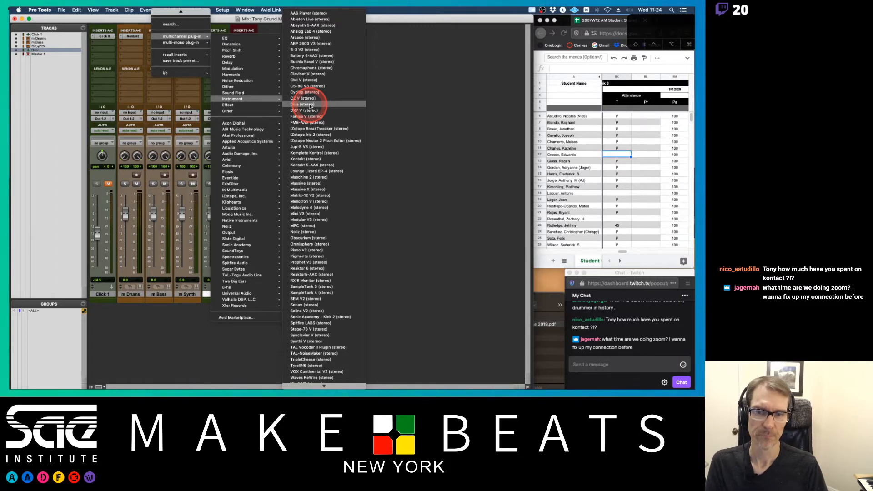
click(313, 155)
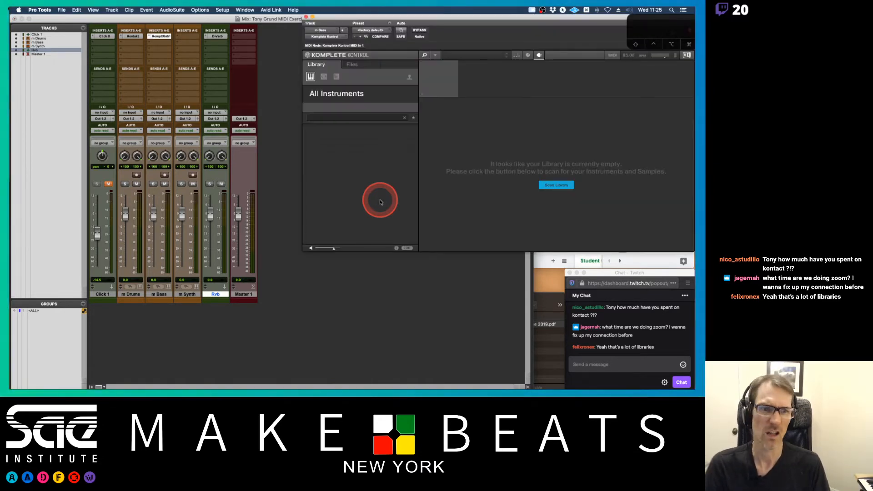
click(305, 17)
- Replace Komplete Kontrol with the stereo multichannel Kontakt instrument on the m Bass track's first insert
click(151, 37)
mouse_move(175, 36)
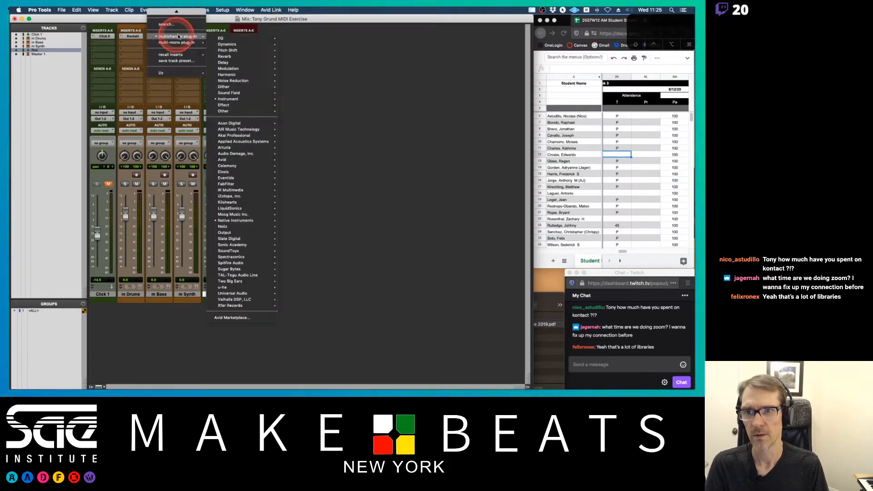
mouse_move(241, 220)
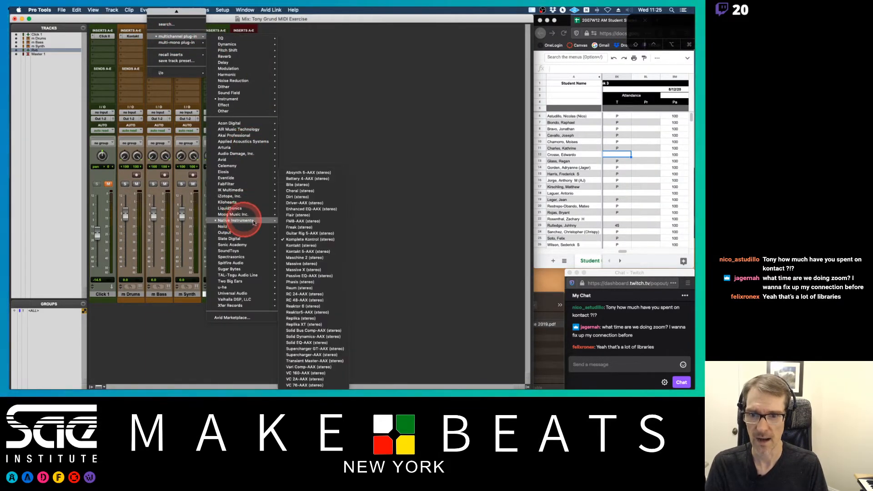
click(304, 248)
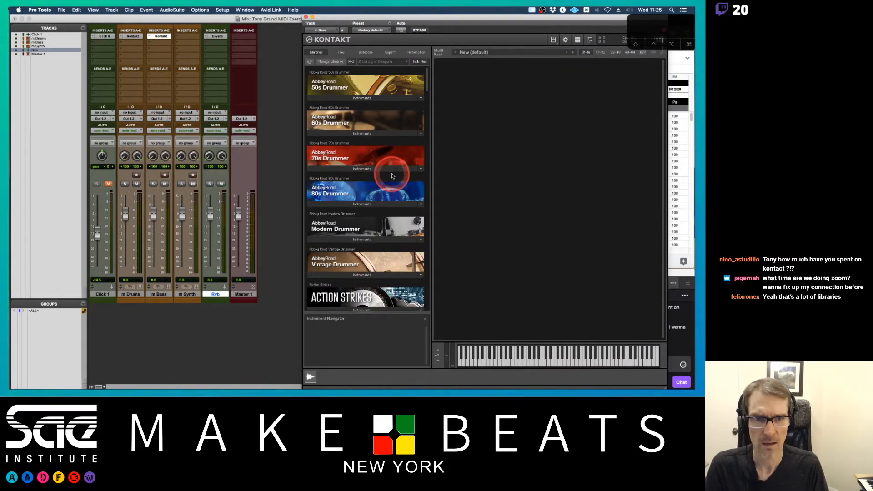
- Load Bass - Pure Pulse from the Synth folder of Kontakt's Factory Selection library for the m Bass track
scroll(393, 173, down, 15)
scroll(407, 162, down, 15)
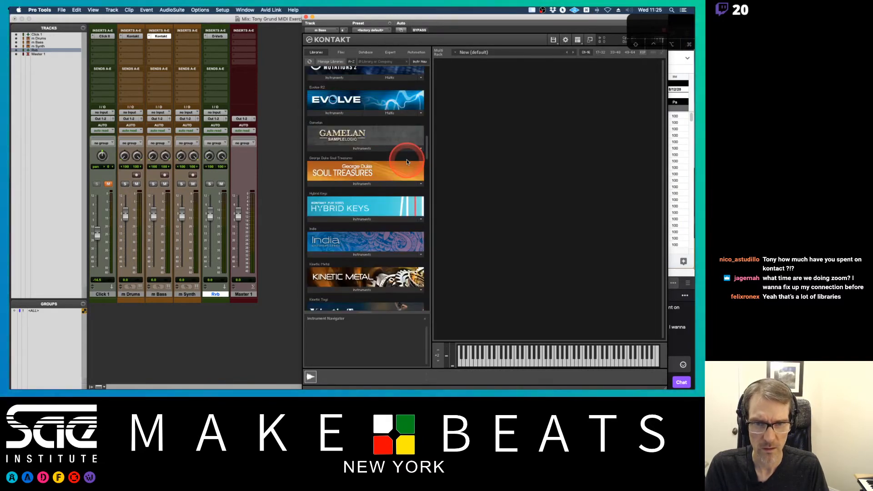
scroll(407, 162, down, 6)
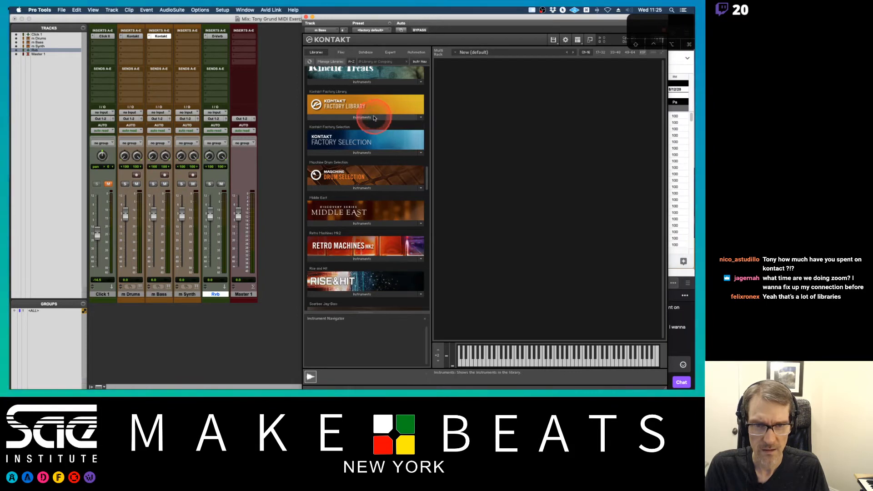
click(353, 154)
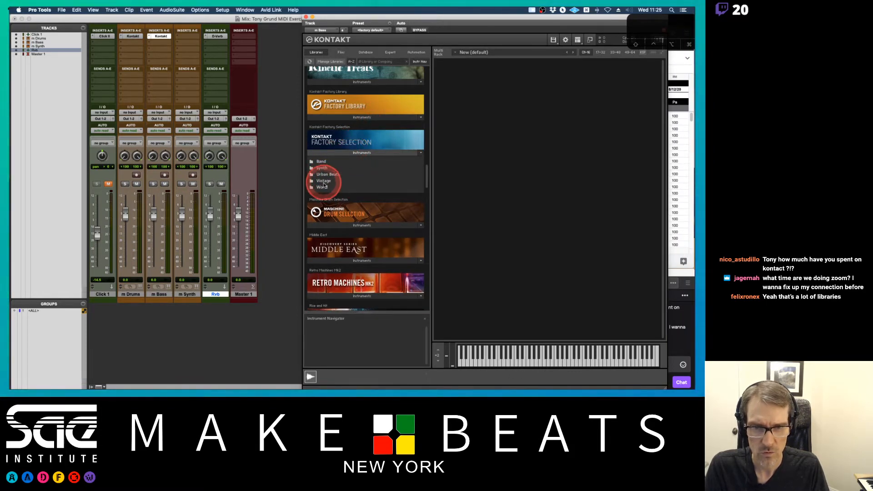
click(360, 117)
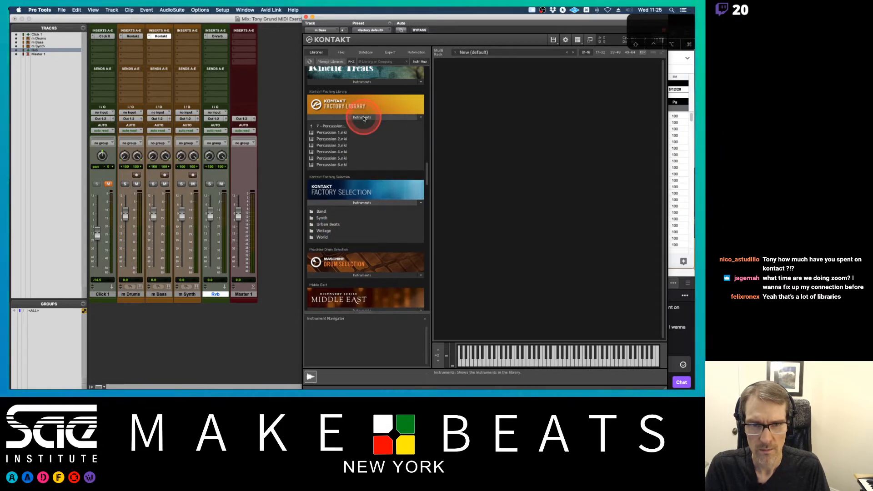
click(320, 127)
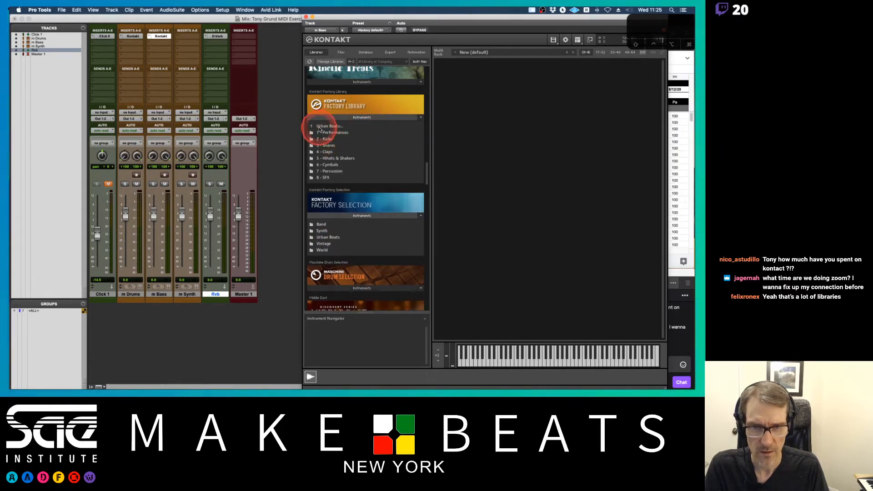
click(321, 127)
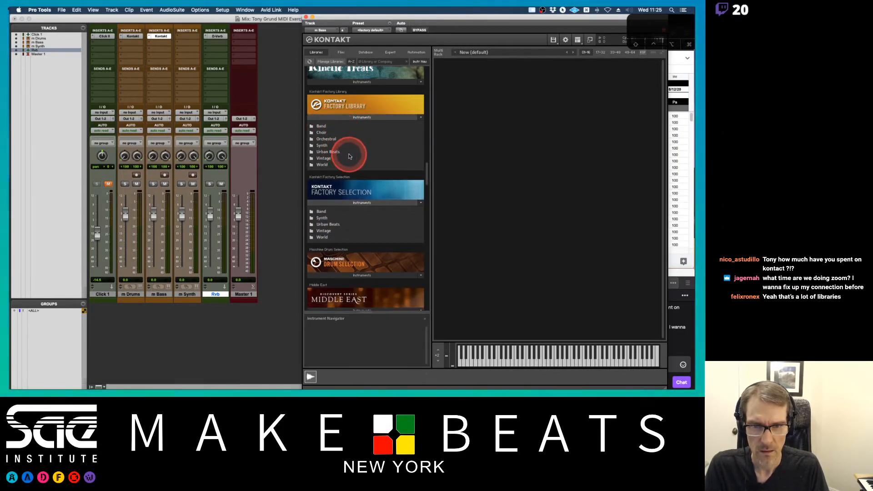
click(321, 145)
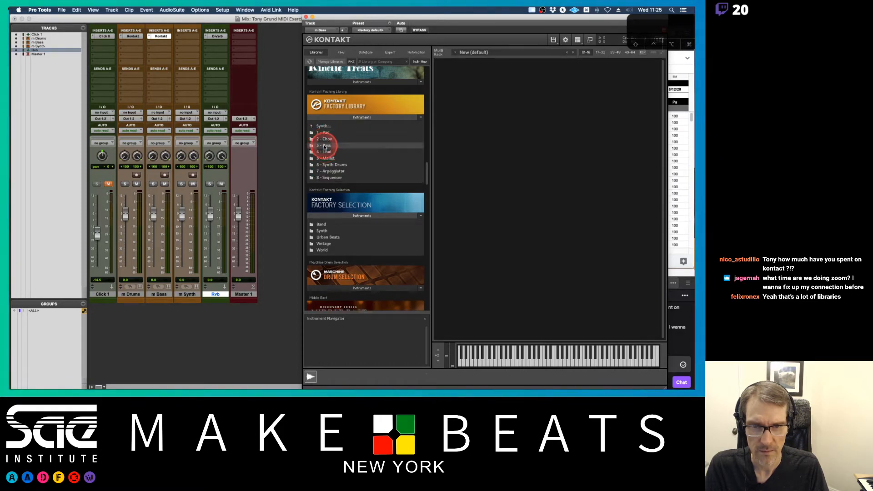
click(324, 146)
click(348, 98)
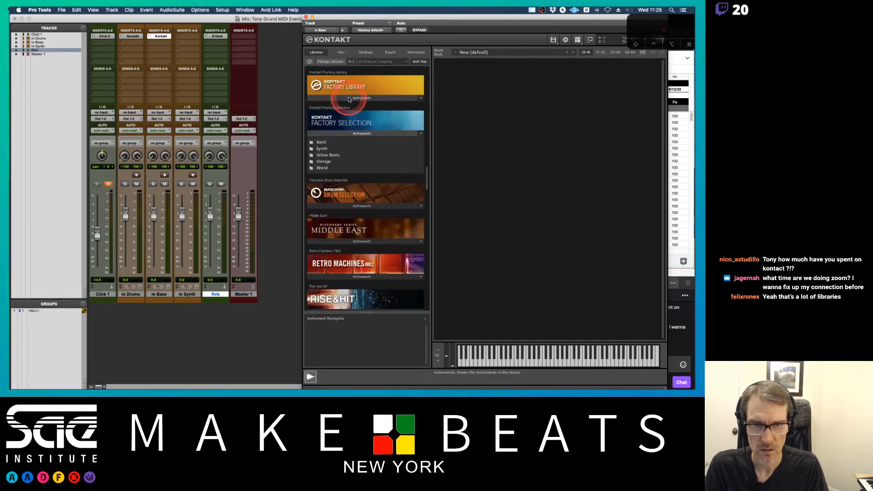
click(321, 148)
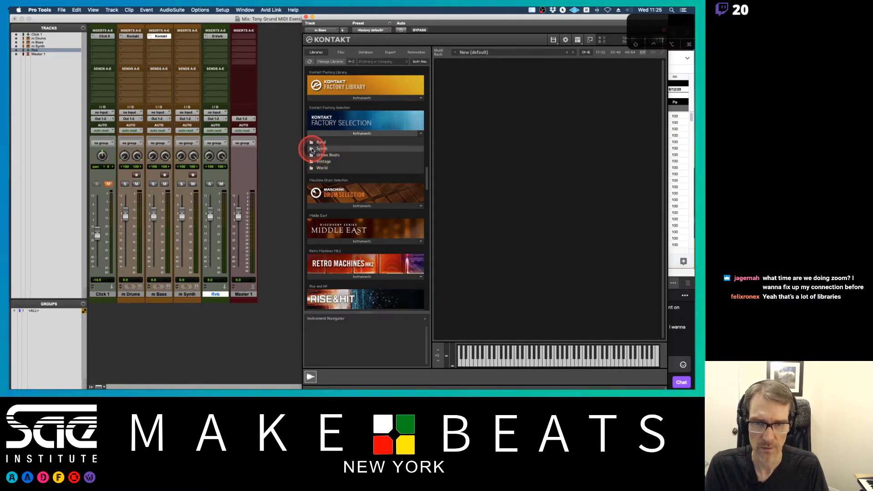
click(320, 149)
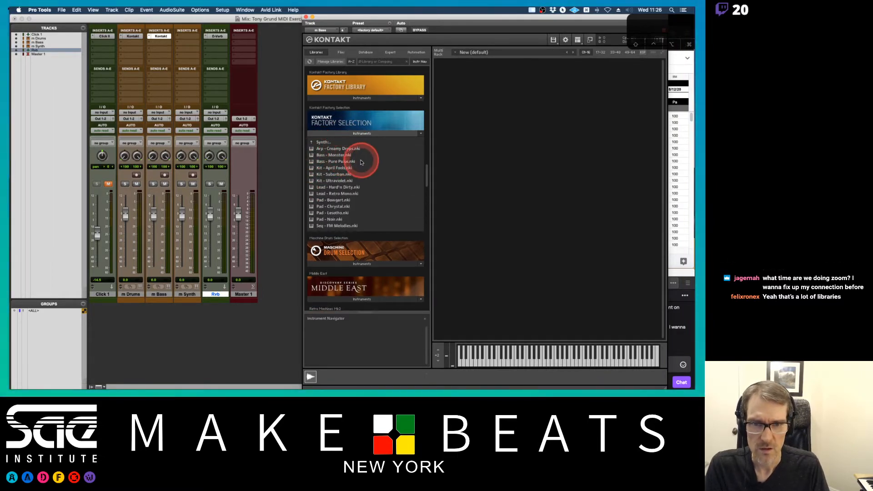
double_click(333, 161)
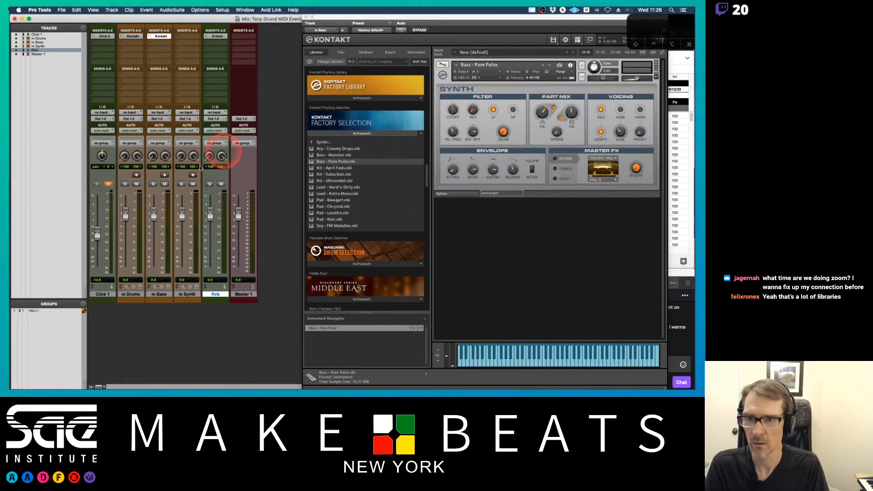
- Insert the stereo multichannel Kontakt instrument on the first insert slot of the m Synth track
click(191, 35)
mouse_move(209, 36)
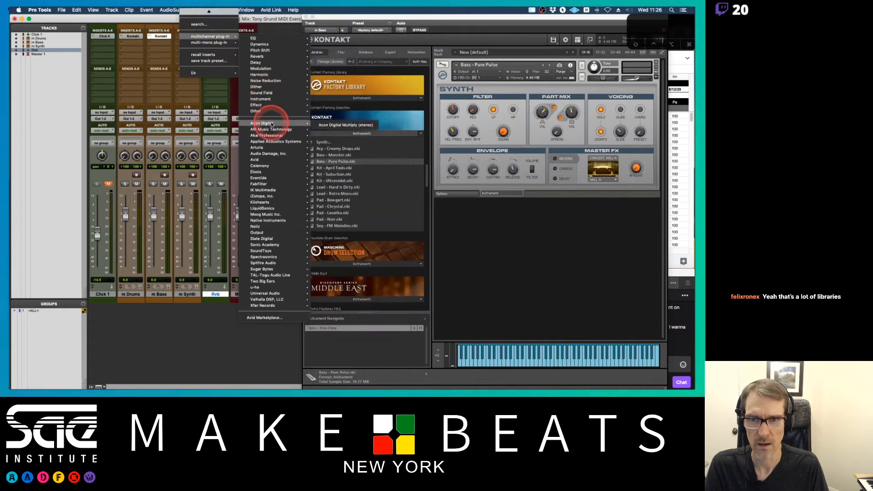
mouse_move(261, 99)
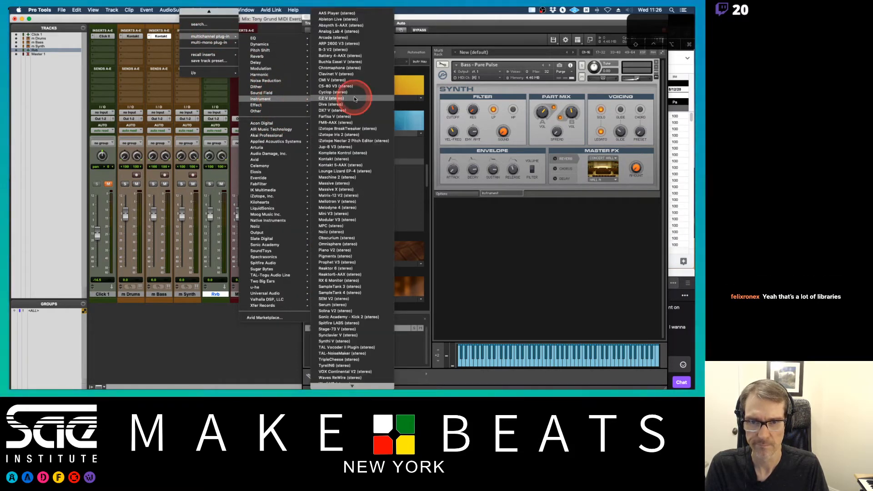
click(328, 158)
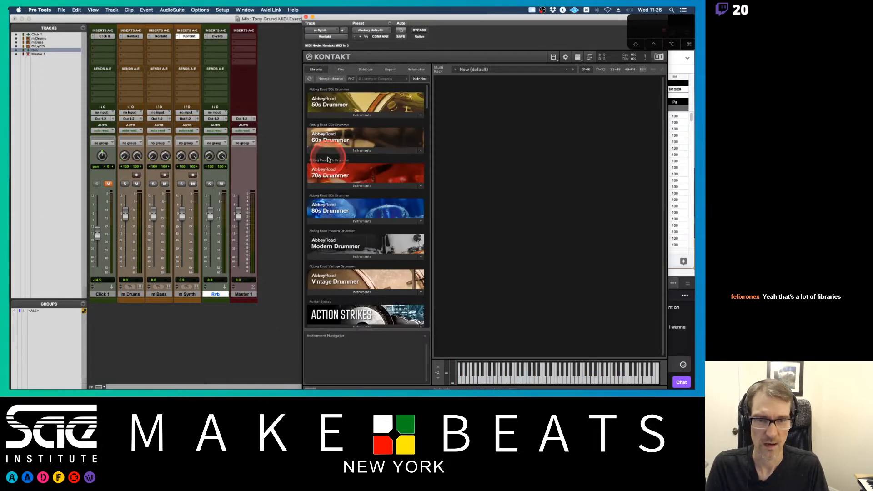
- Load Lead - Retro Mono from the Synth instruments of Kontakt's Factory Selection library and close the plug-in window
drag(368, 17, 326, 15)
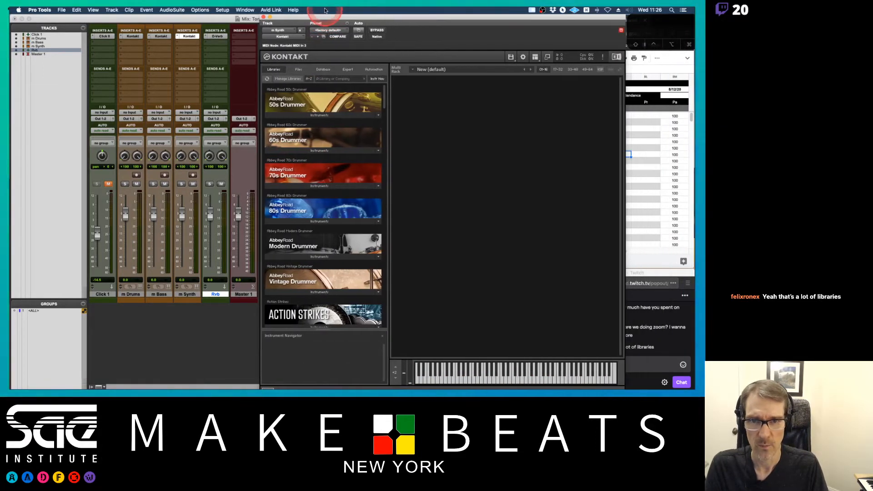
scroll(371, 179, down, 15)
scroll(371, 178, down, 18)
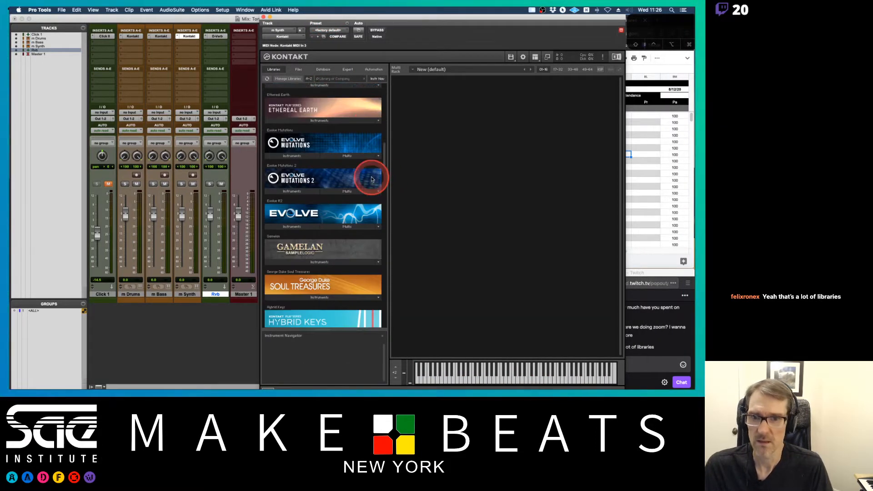
scroll(371, 179, down, 5)
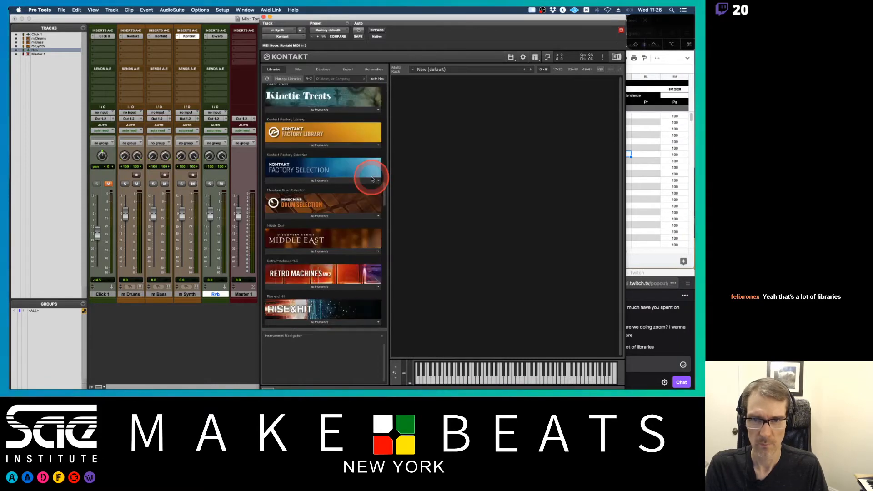
click(316, 181)
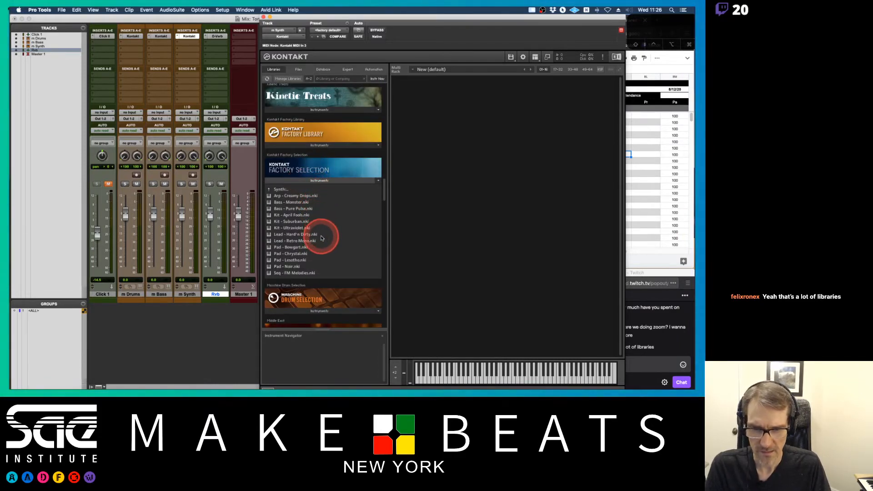
double_click(295, 242)
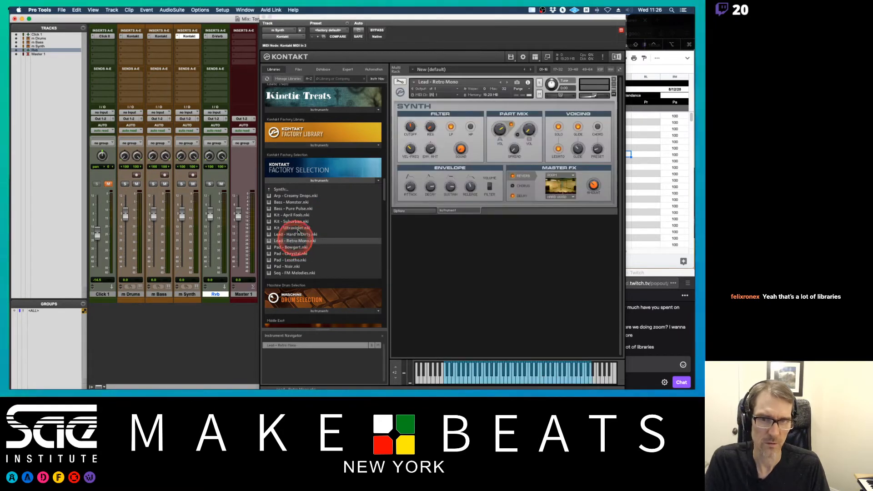
click(263, 17)
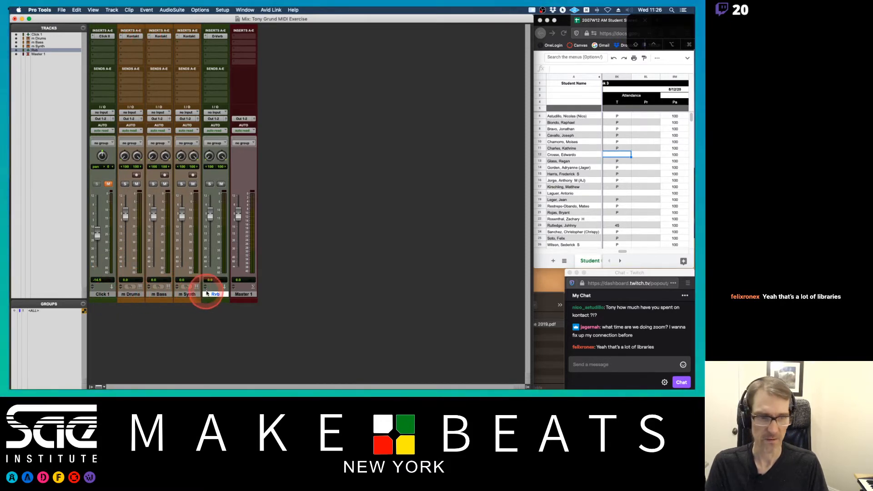
- Show the Edit window, read steps 7 to 9 of the exercise PDF in Preview, and move the PDF aside
key(super+equal)
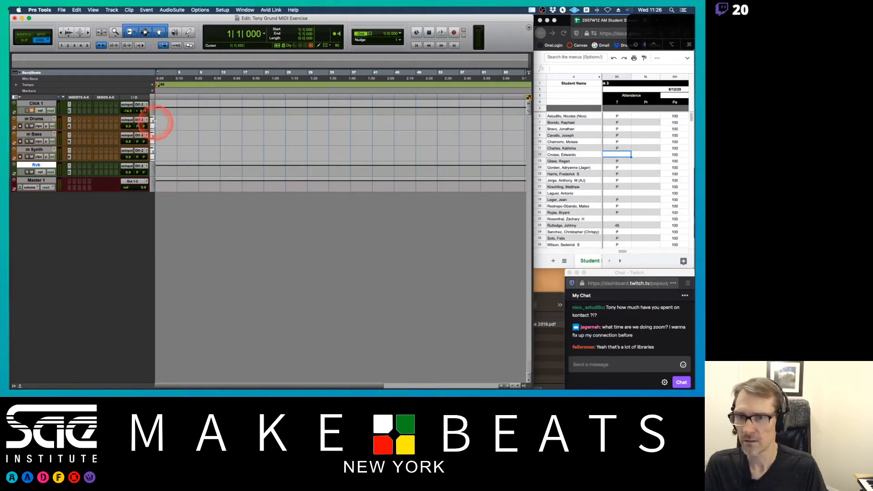
key(super+Tab)
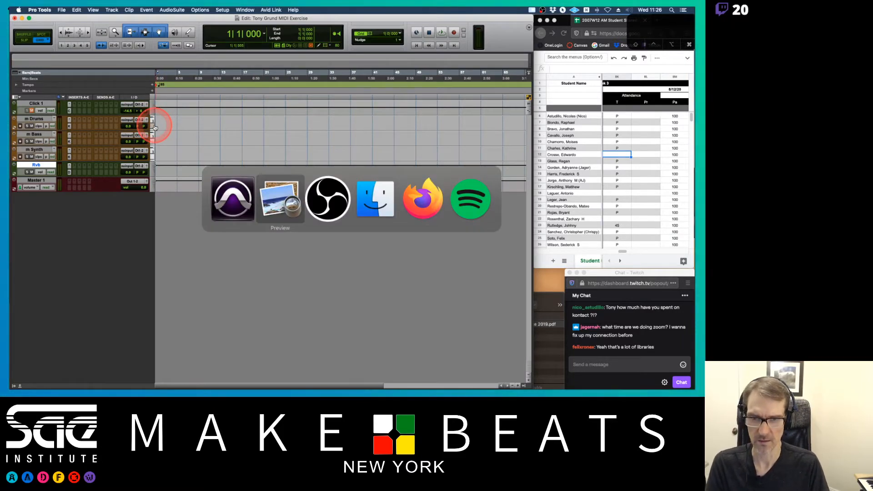
scroll(250, 240, down, 5)
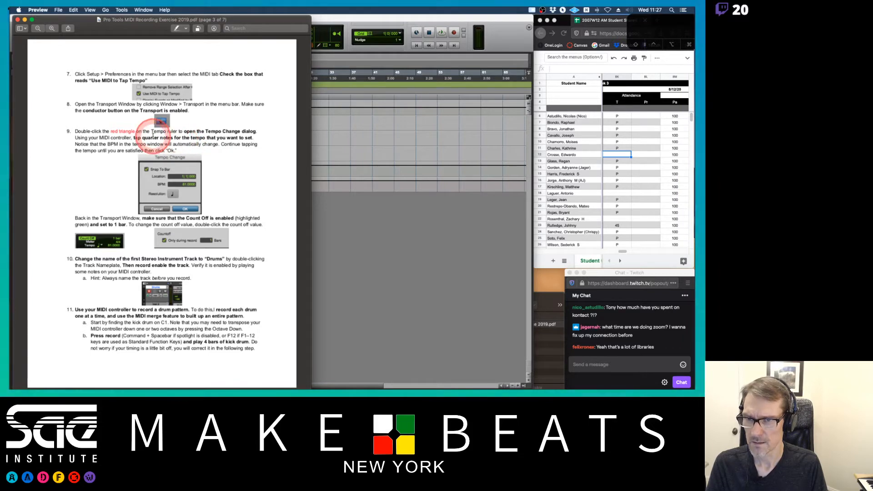
drag(292, 21, 679, 23)
- Return to Pro Tools, open the Transport window, and toggle the conductor off and back on
click(367, 21)
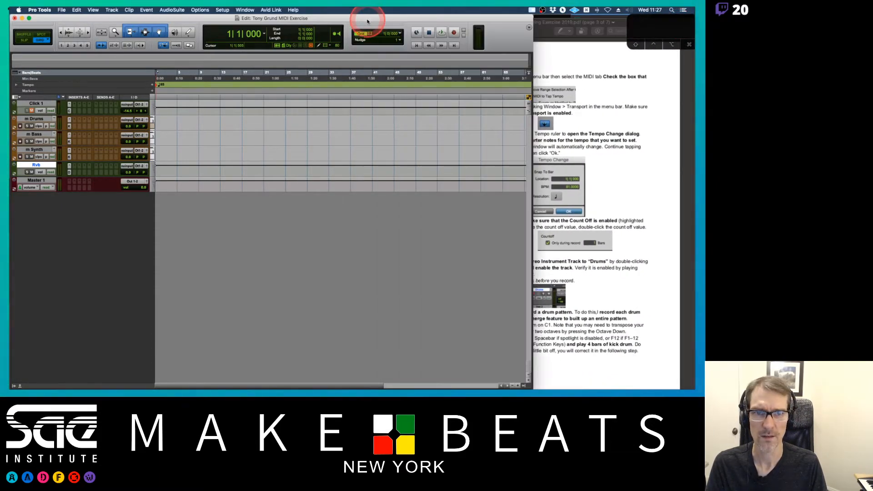
click(244, 9)
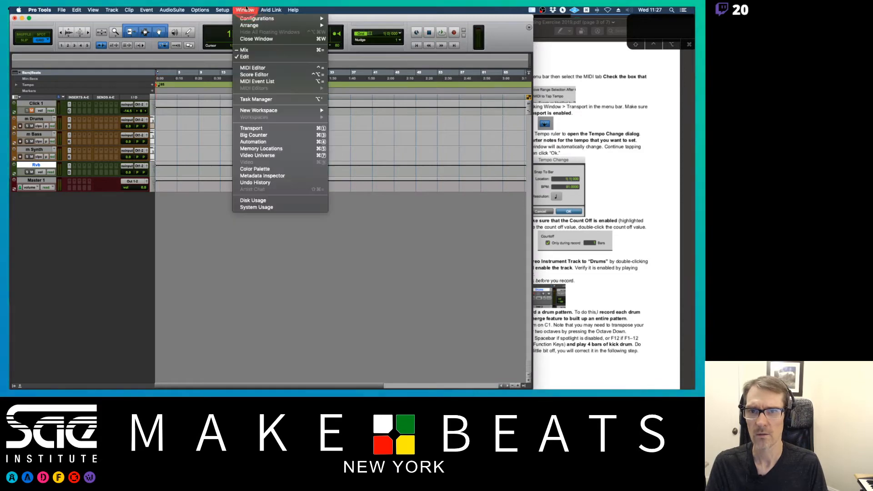
click(253, 128)
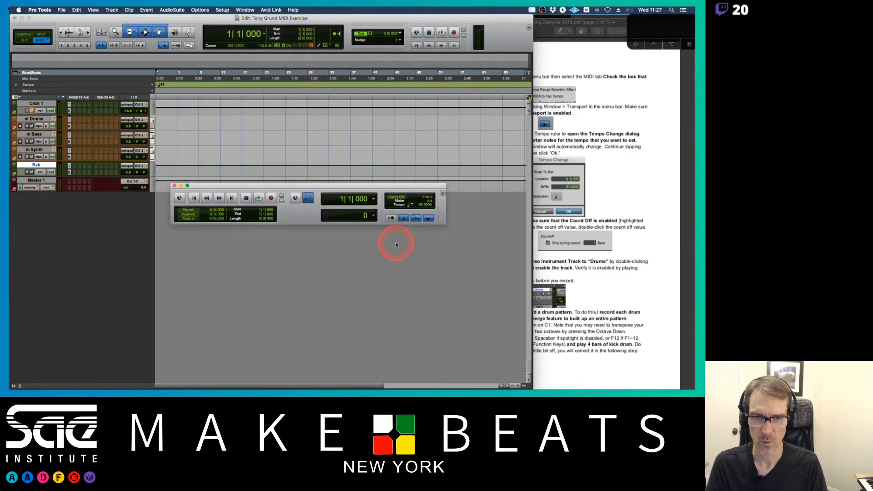
click(428, 219)
click(428, 219)
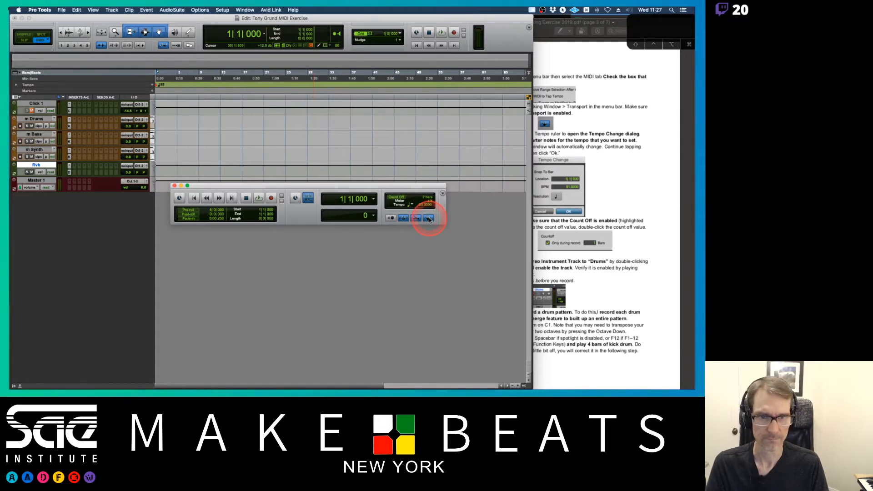
- Check the PDF's count-off instruction, move the Transport window clear of the PDF, enable Count Off, and close the Meter Change dialog
drag(561, 23, 504, 22)
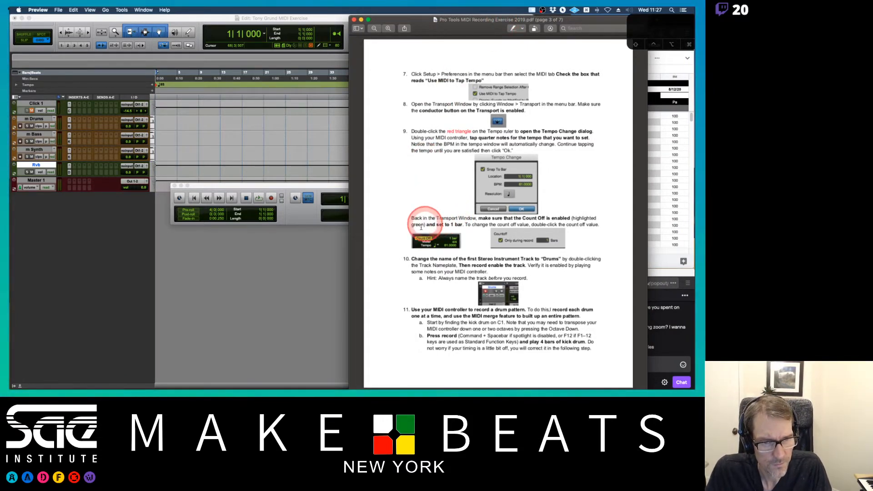
drag(312, 186, 221, 200)
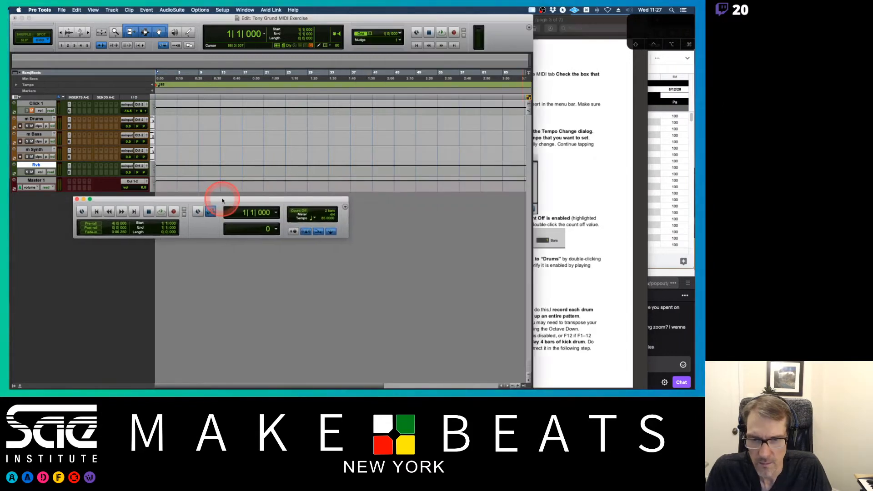
click(302, 212)
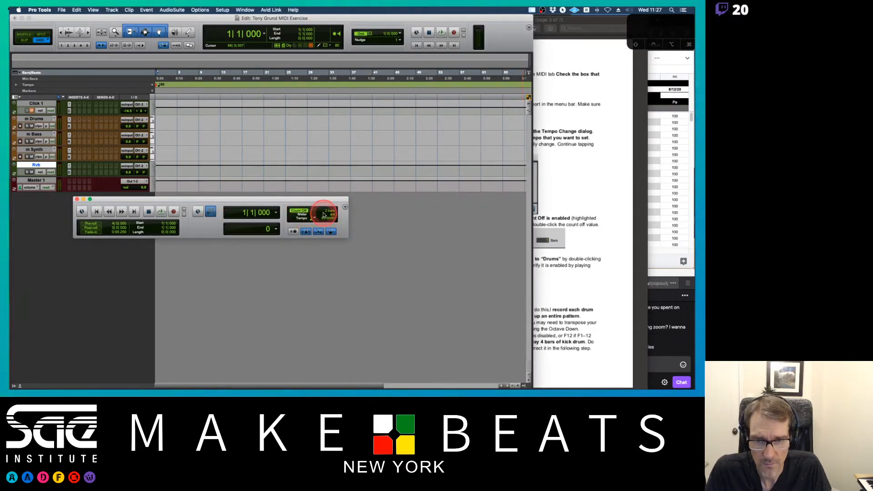
double_click(302, 214)
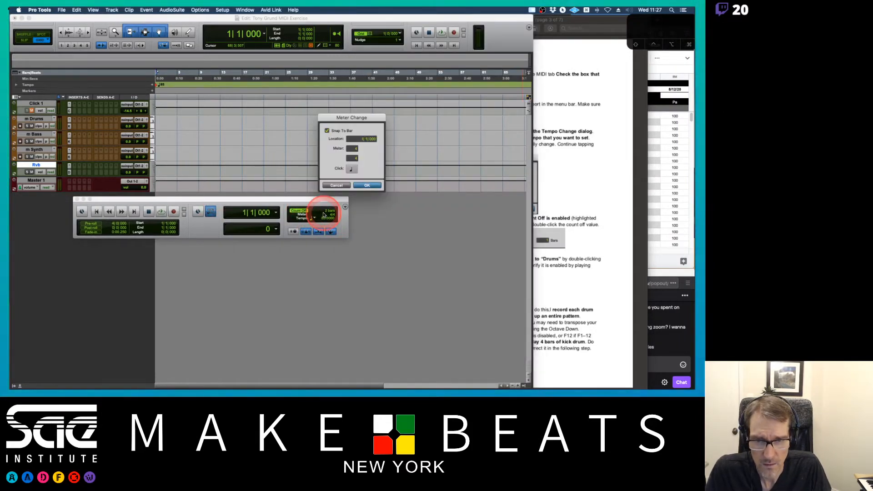
click(359, 186)
- Reread the count-off instructions of step 9 in the exercise PDF in Preview and return to Pro Tools
click(566, 200)
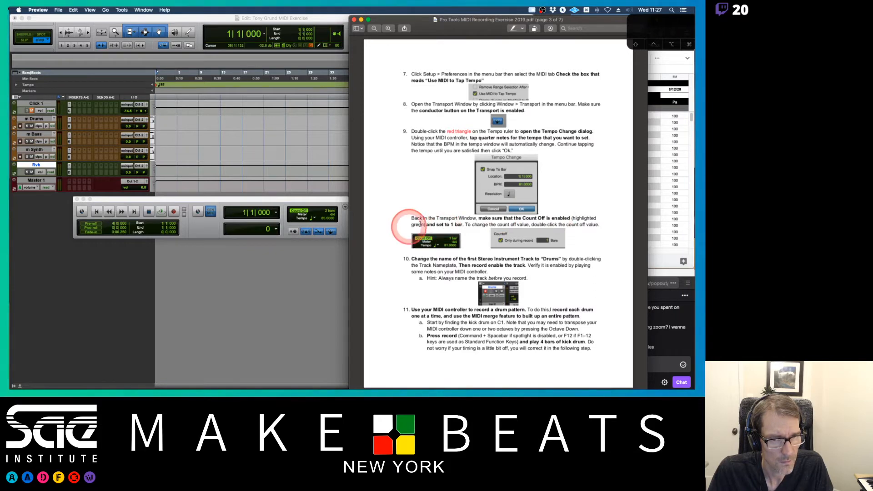
click(309, 217)
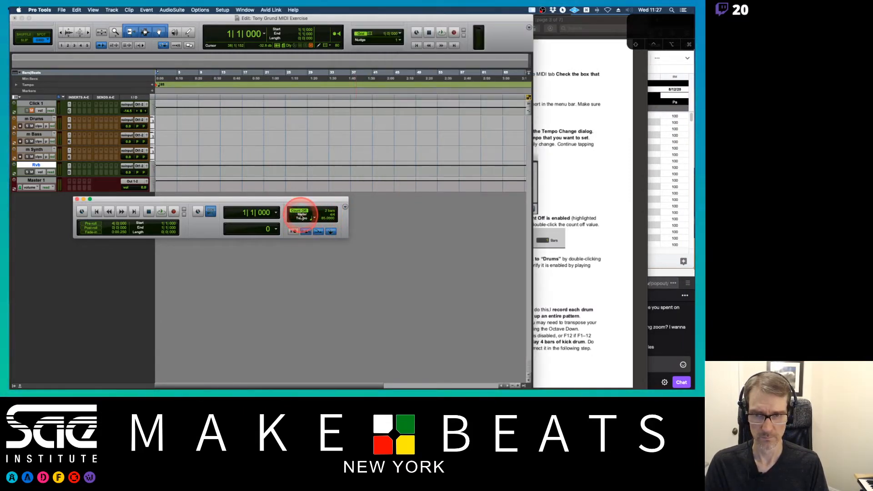
click(590, 186)
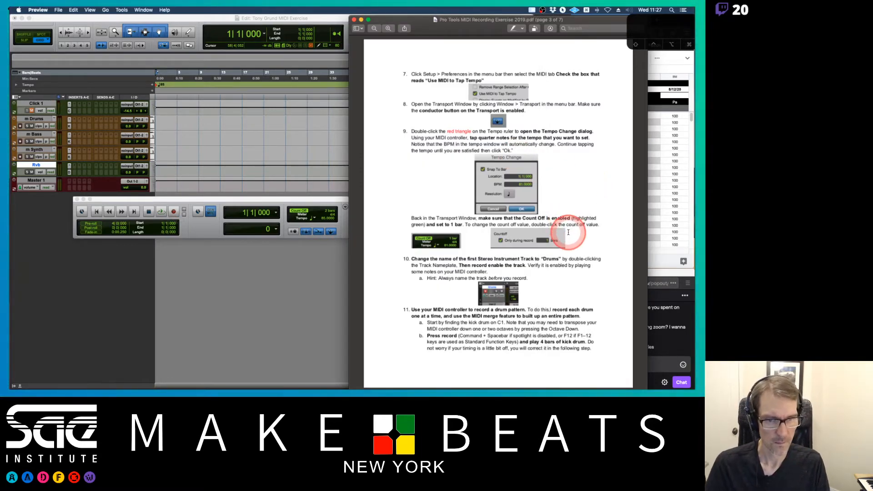
click(327, 245)
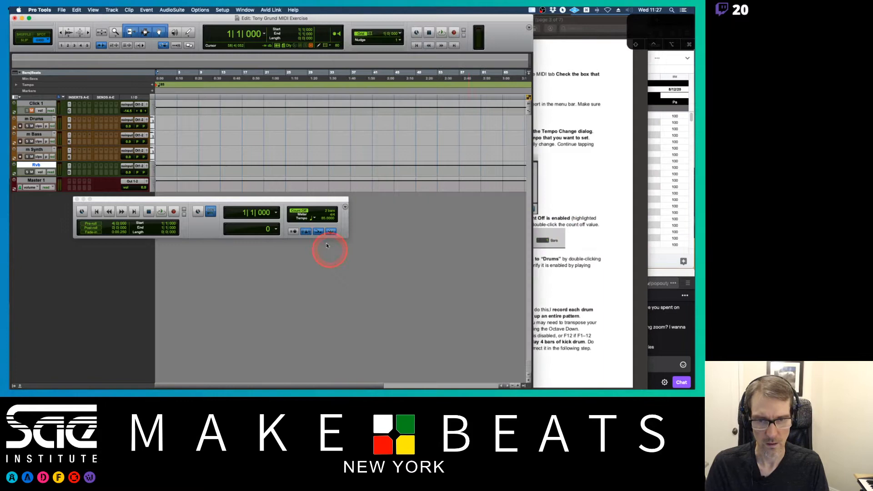
- Set the countoff to 1 bar in the Click/Countoff Options, keeping it only during record
double_click(326, 213)
double_click(327, 218)
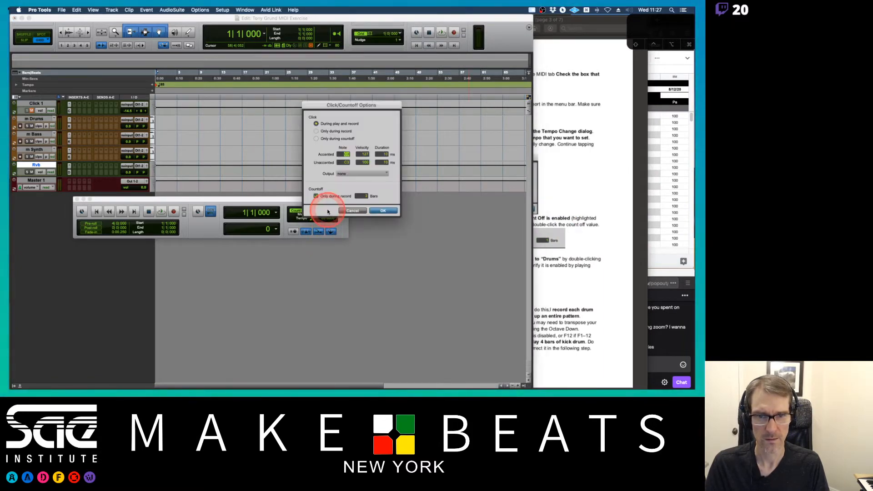
click(354, 211)
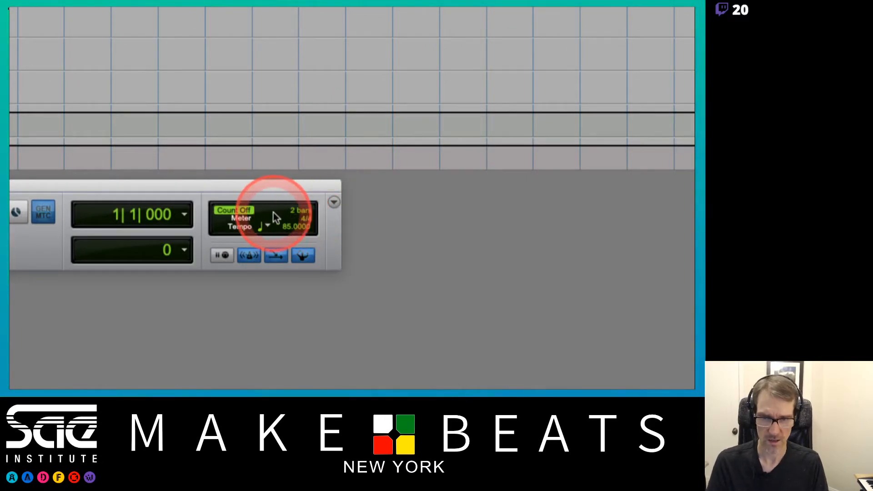
double_click(296, 210)
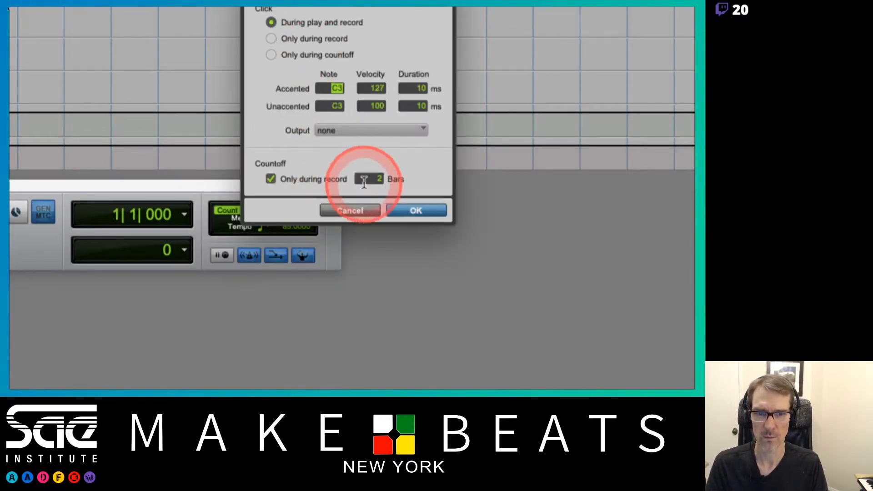
key(Return)
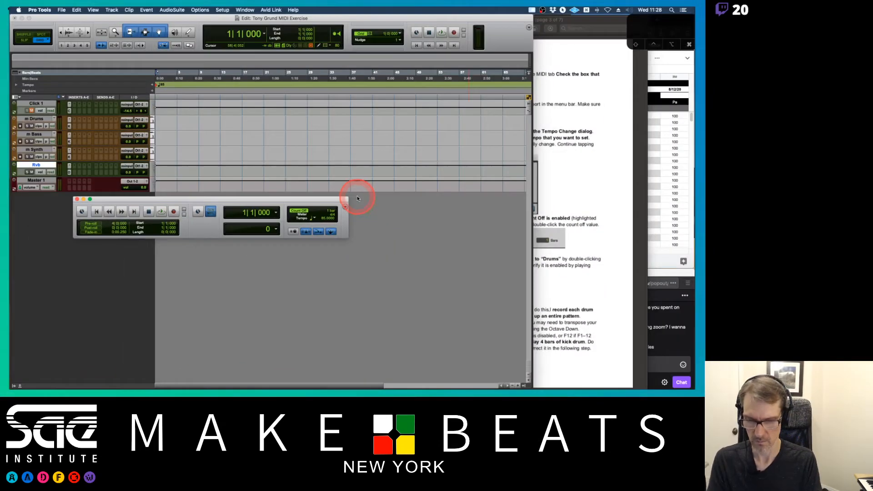
- Switch to Preview and read steps 10 and 11 of the exercise PDF about naming and recording the drum track
key(super+Tab)
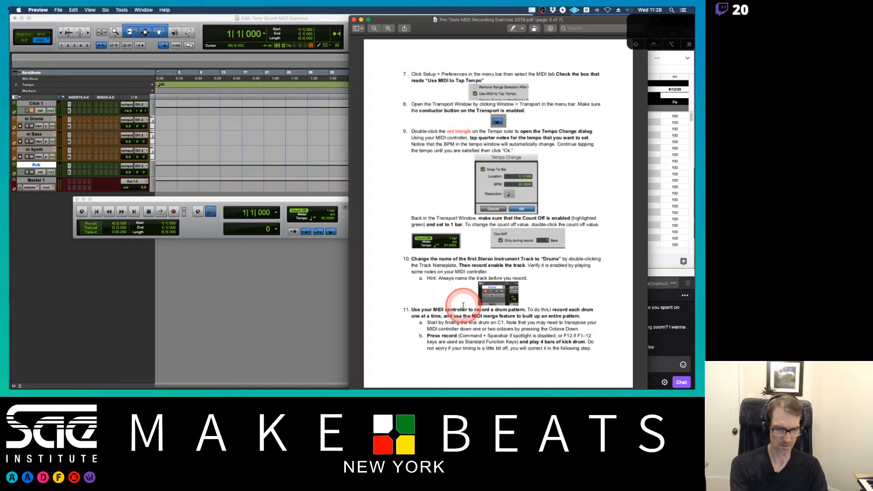
scroll(454, 291, down, 10)
scroll(409, 181, up, 10)
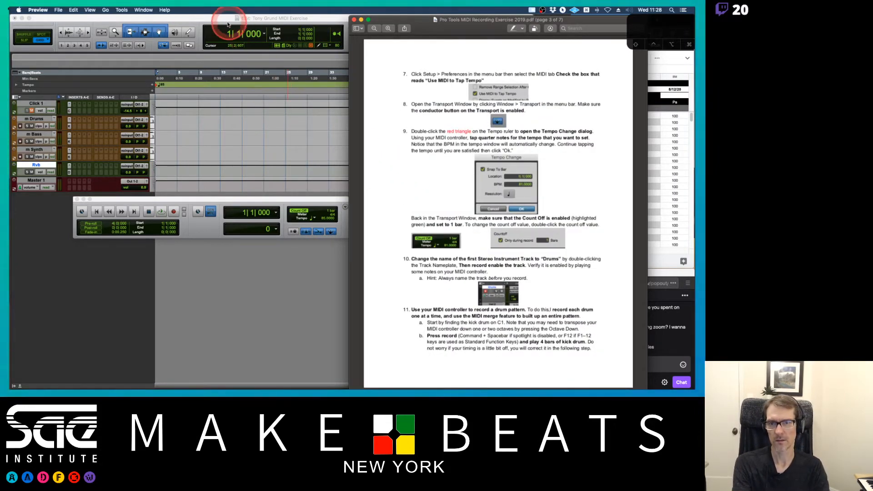
- Return to Pro Tools, select the first two bars on the m Drums track, and consolidate them into an empty MIDI clip
click(217, 36)
key(t)
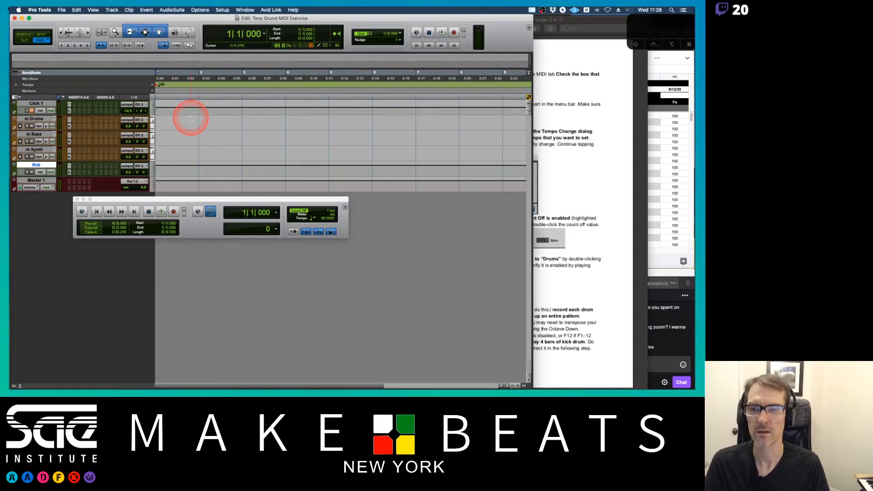
drag(159, 121, 241, 118)
click(209, 128)
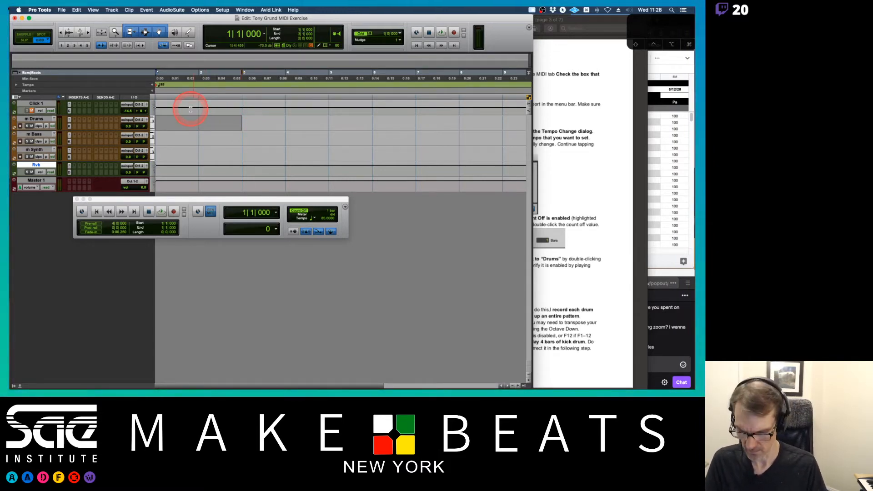
key(alt+shift+3)
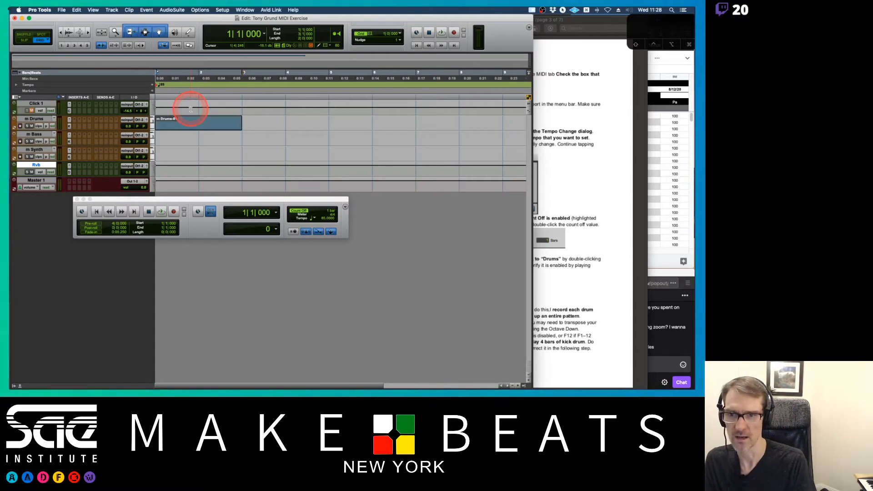
- Set the m Drums track height to large and enlarge the timeline around its first two bars
click(152, 125)
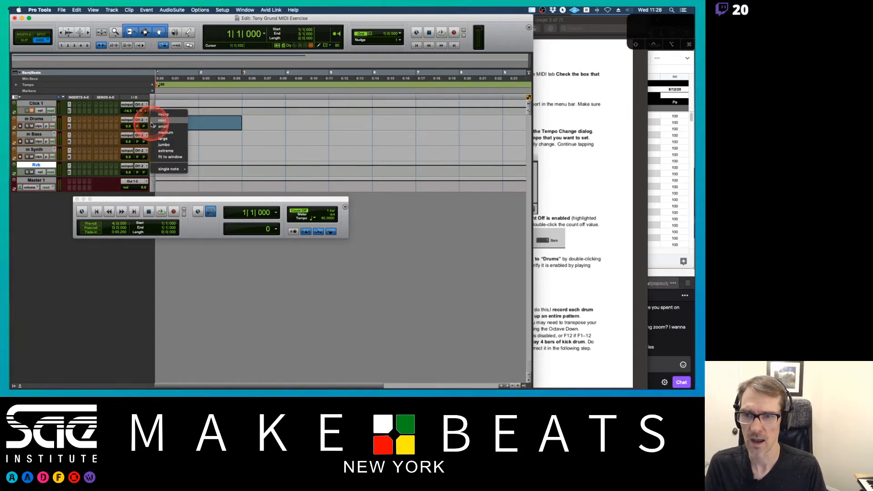
click(157, 139)
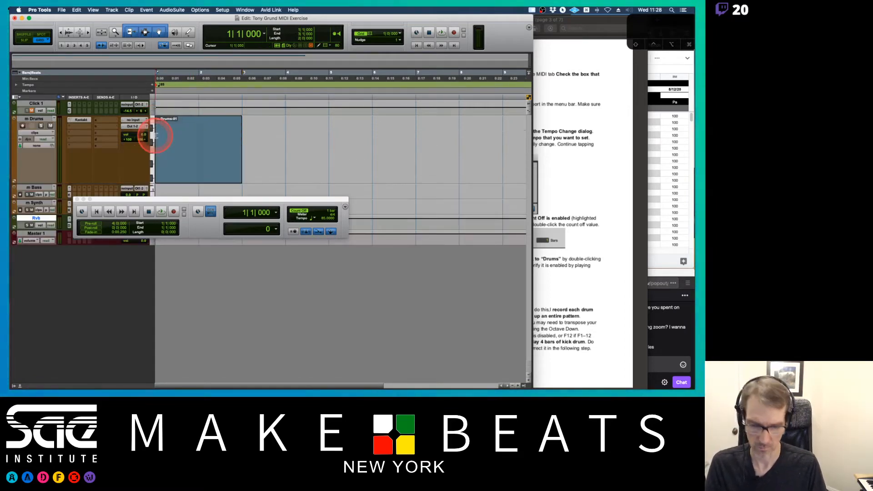
key(super+bracketright)
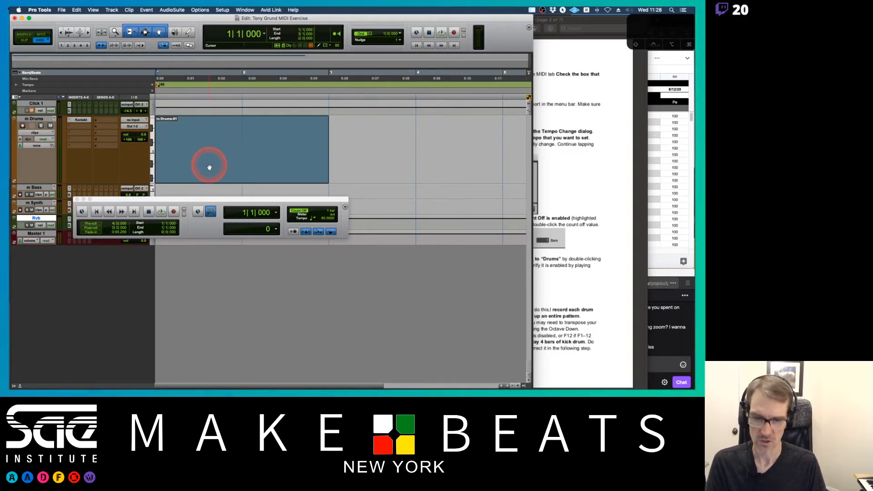
- Delete the empty clip from the m Drums track and close the Transport window
key(Delete)
click(76, 199)
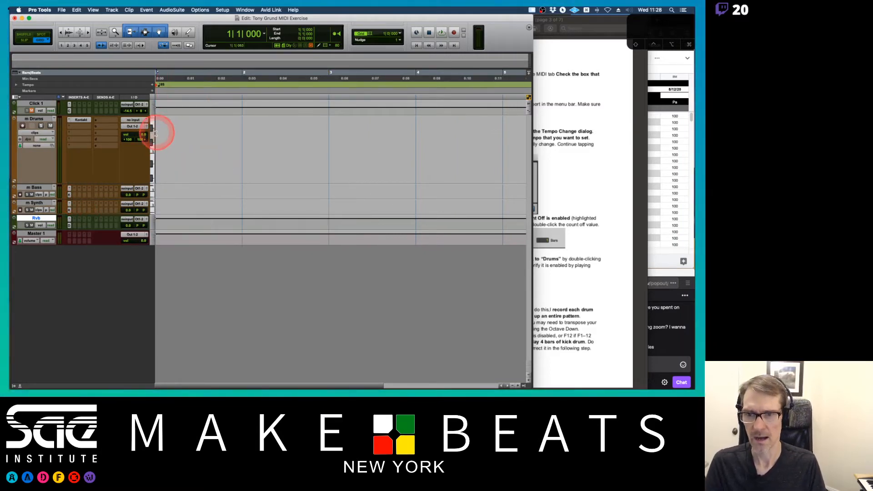
- Set the grid value to 1/16 note and consolidate the first two bars of m Drums into an empty MIDI clip
drag(156, 132, 312, 132)
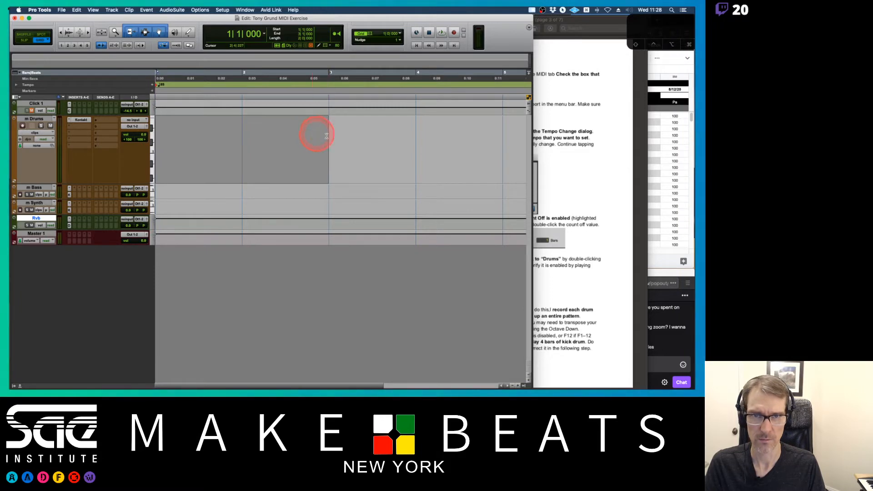
click(400, 33)
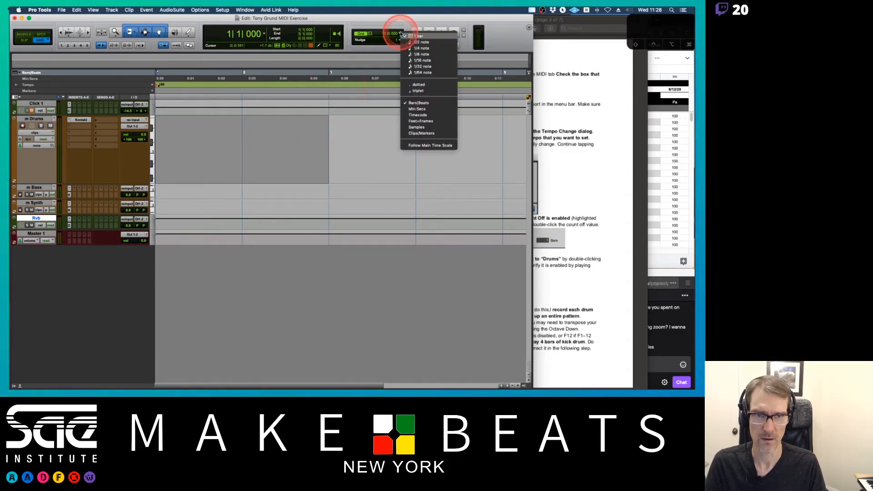
click(415, 60)
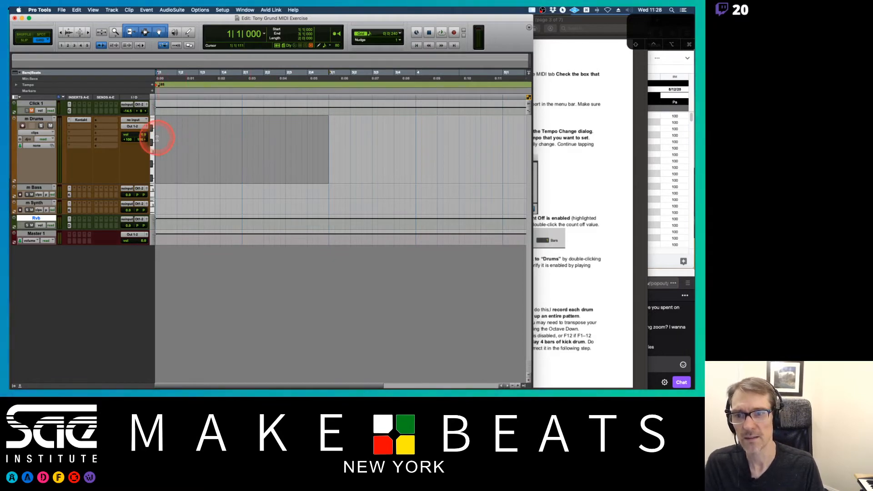
drag(157, 138, 325, 141)
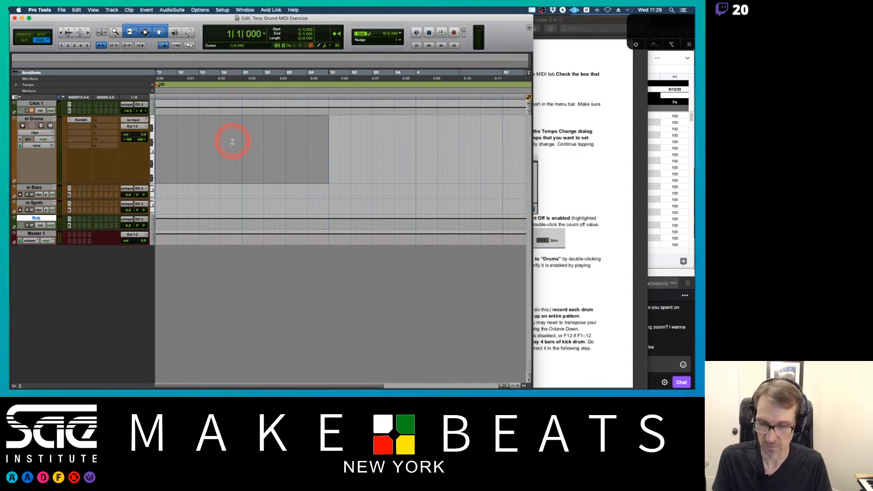
key(alt+shift+3)
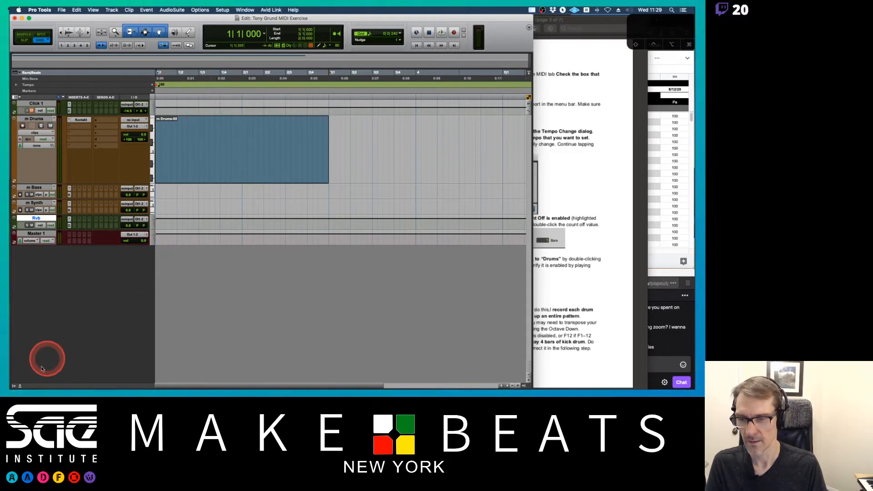
- Open the docked MIDI Editor for the m Drums clip and mark its two bars as the playback range in the timeline
click(20, 385)
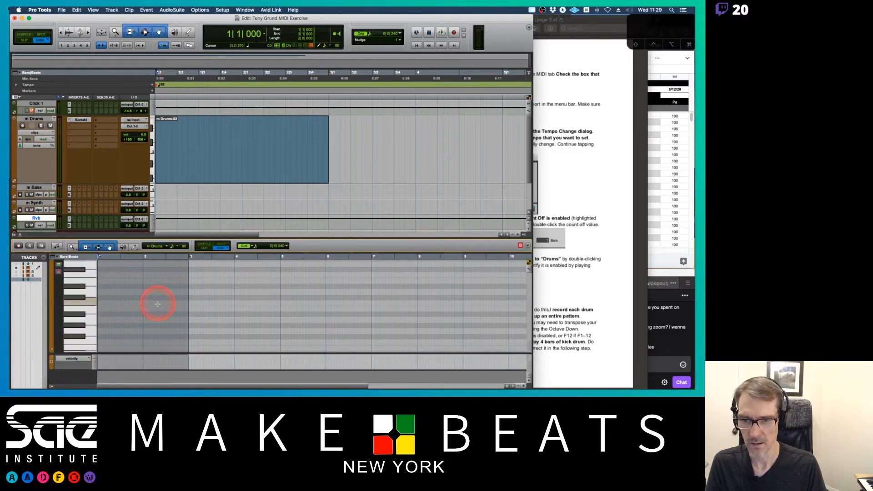
click(129, 308)
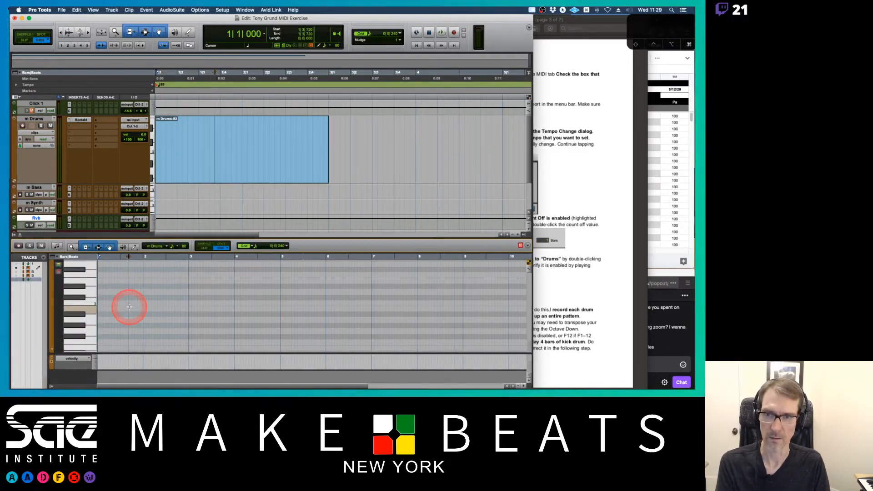
key(t)
key(t)
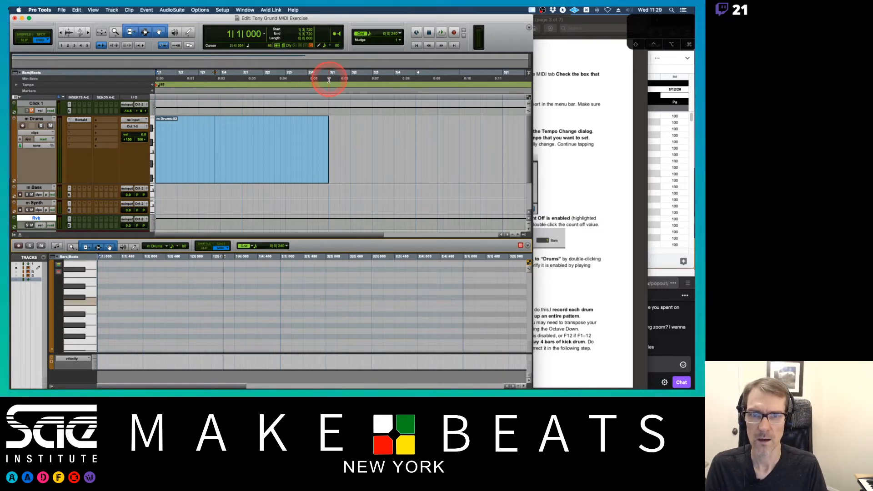
drag(330, 80, 151, 82)
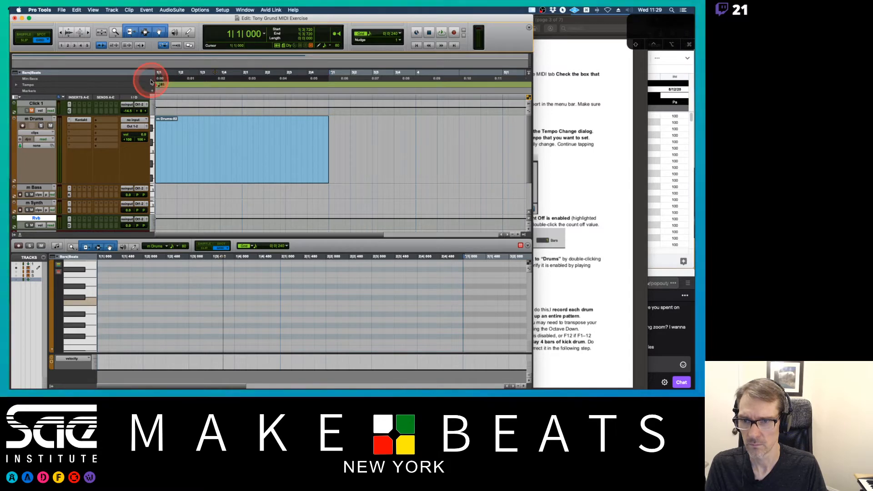
- Audition a key in the MIDI Editor and lower the m Drums track volume to about -12 dB
click(87, 319)
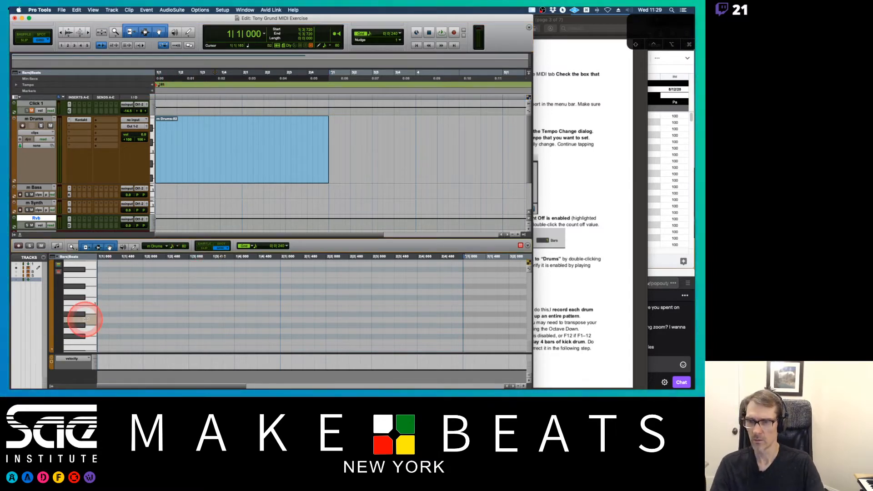
click(141, 135)
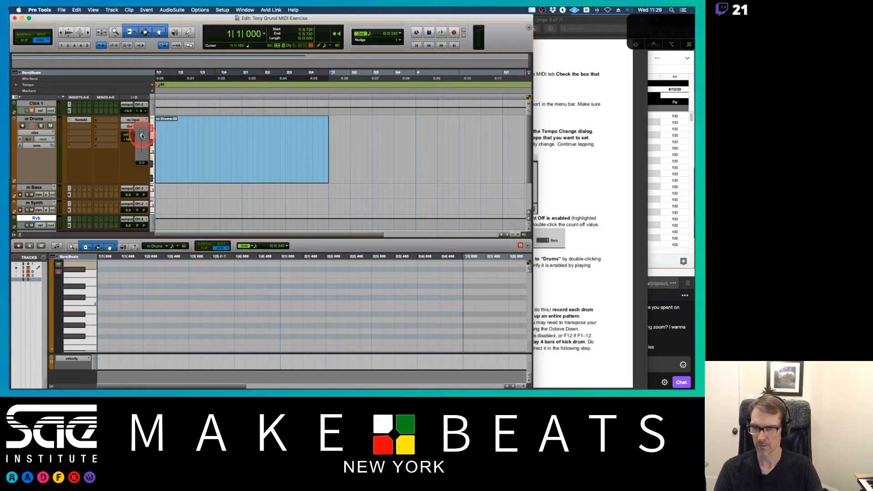
drag(141, 142, 141, 143)
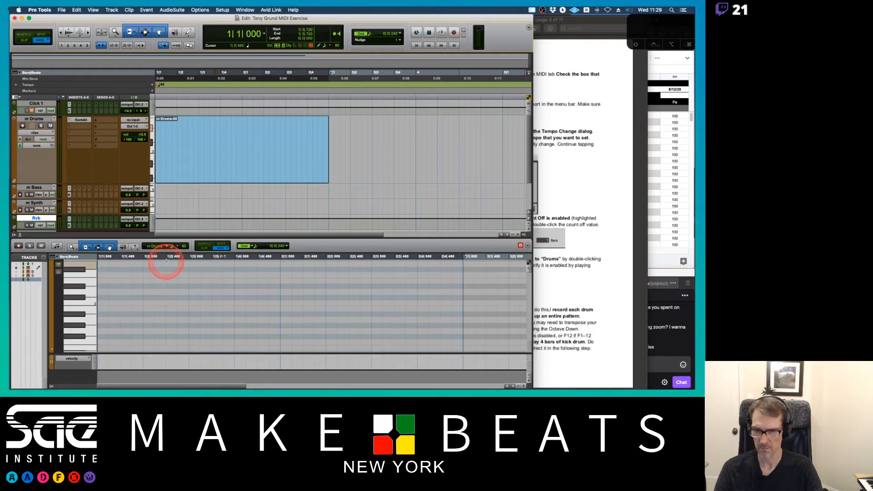
- Browse the lower octaves of the MIDI Editor keyboard and check the Play MIDI Notes When Editing setting
scroll(77, 302, down, 2)
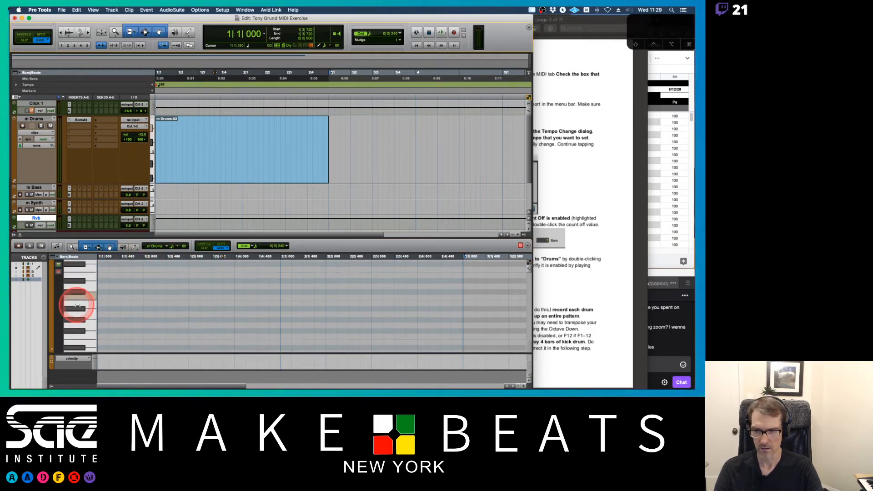
scroll(77, 304, down, 1)
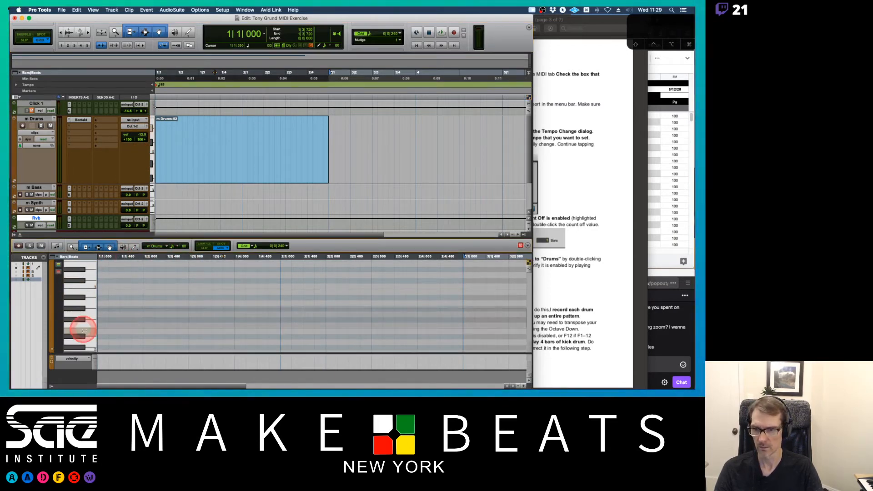
scroll(88, 335, down, 5)
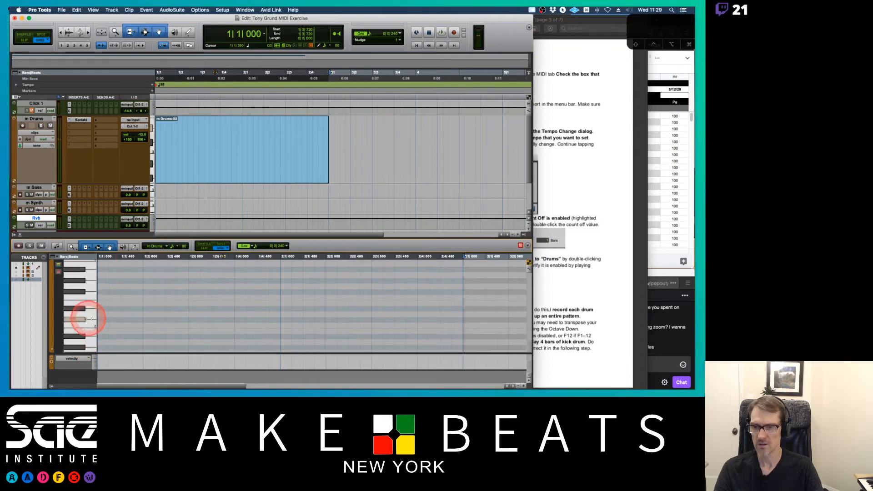
scroll(87, 308, down, 2)
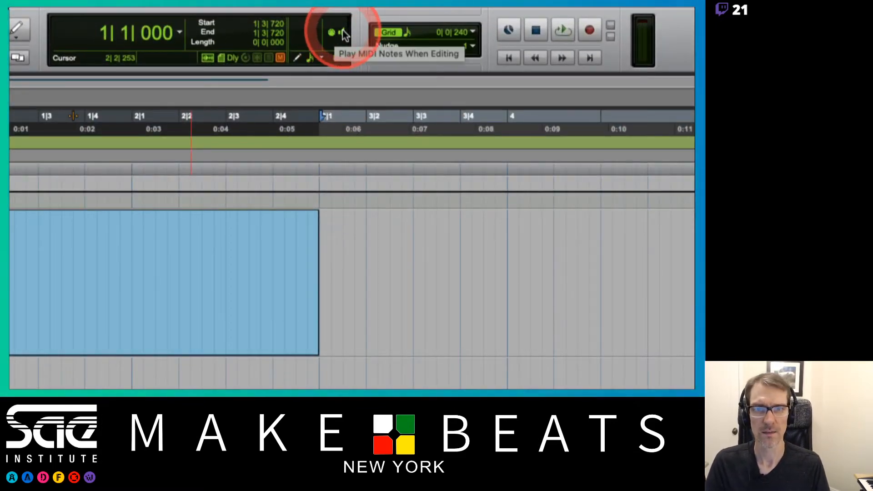
click(339, 34)
click(338, 32)
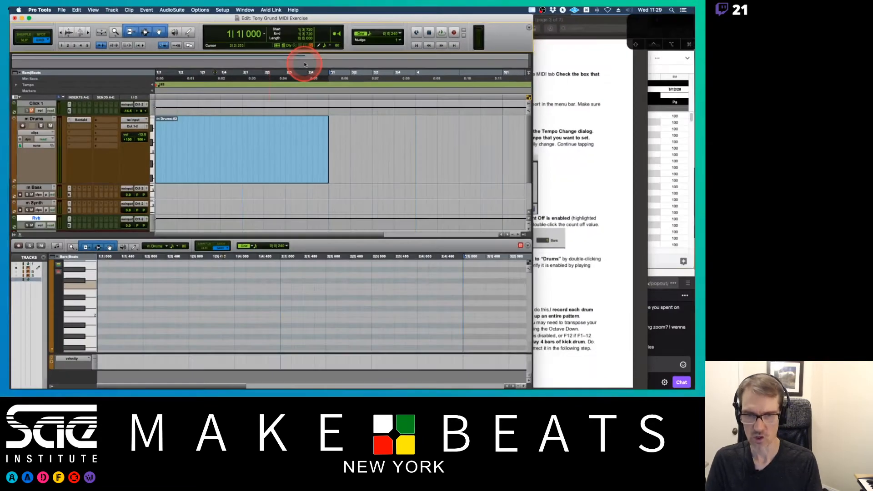
- Audition the drum sounds on the lower keys of the MIDI Editor keyboard and bring the chat window to the front
click(91, 304)
mouse_move(92, 305)
mouse_down()
mouse_move(87, 331)
mouse_move(88, 290)
mouse_move(89, 305)
mouse_up()
scroll(89, 305, up, 4)
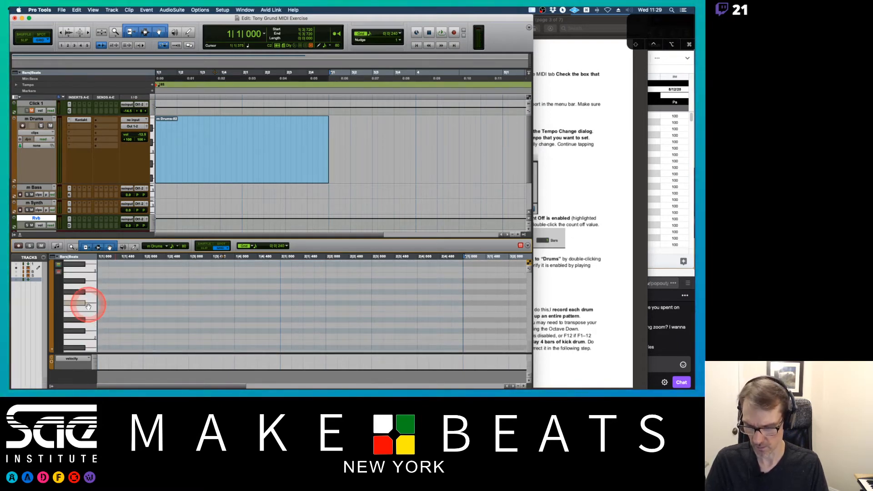
scroll(85, 285, down, 9)
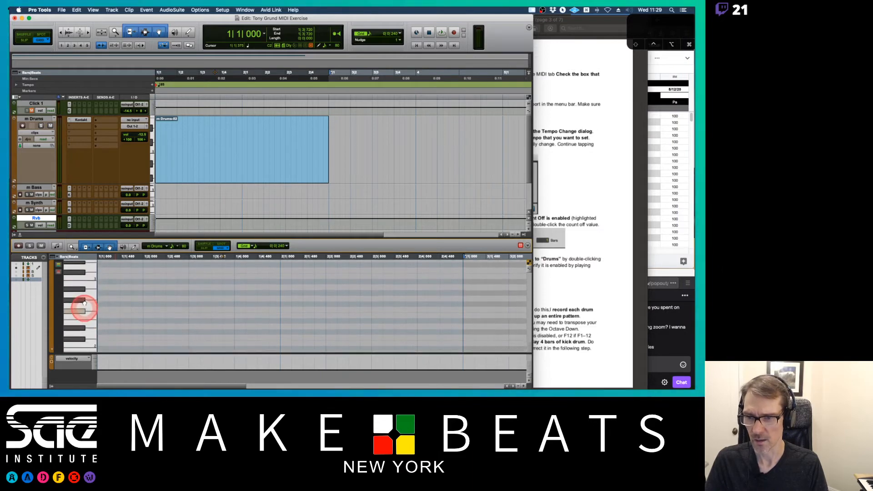
scroll(78, 296, down, 4)
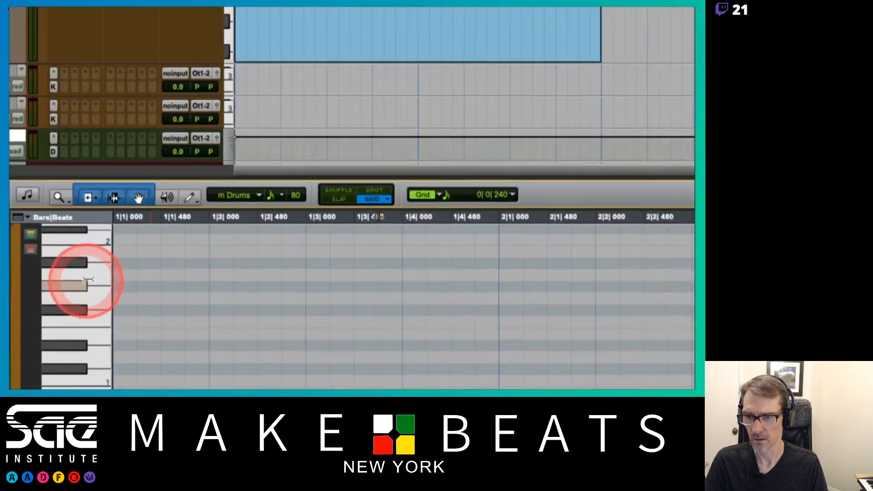
drag(95, 274, 98, 383)
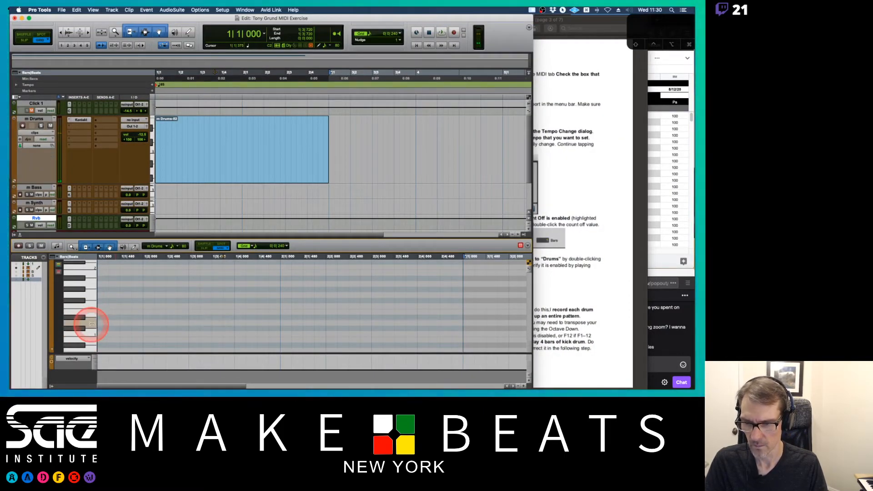
mouse_move(94, 312)
mouse_down()
mouse_move(94, 304)
mouse_move(79, 318)
mouse_up()
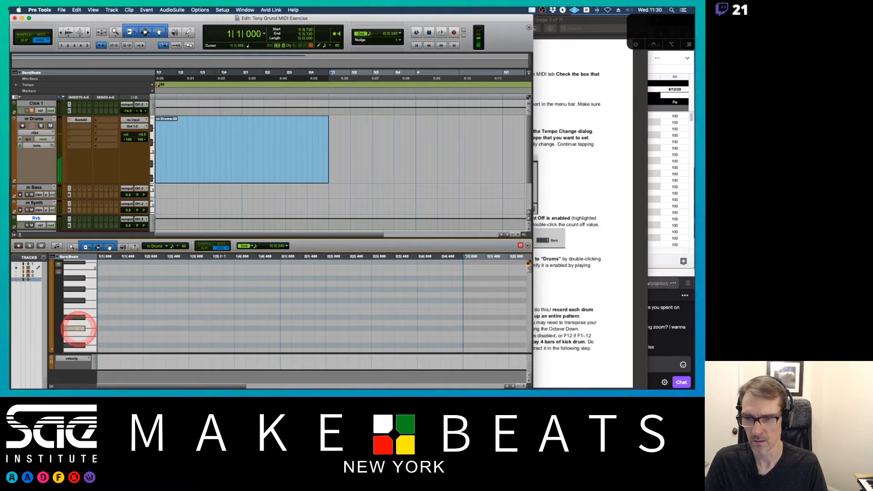
click(672, 275)
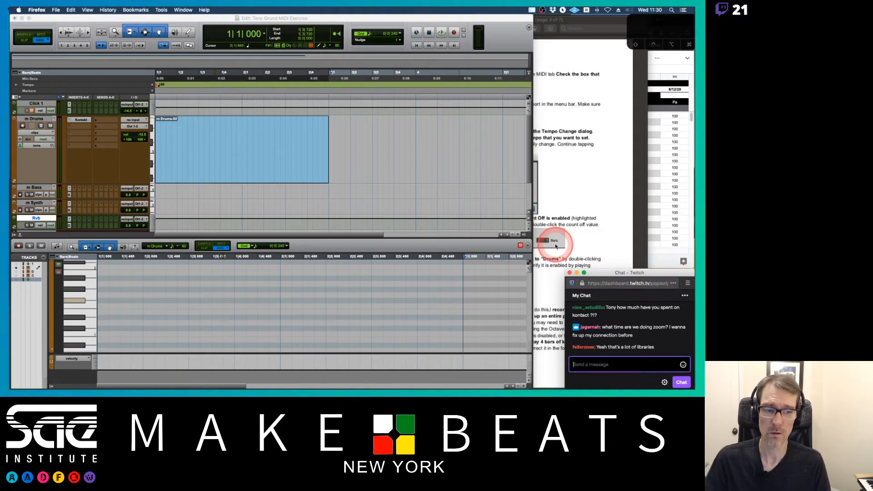
click(90, 333)
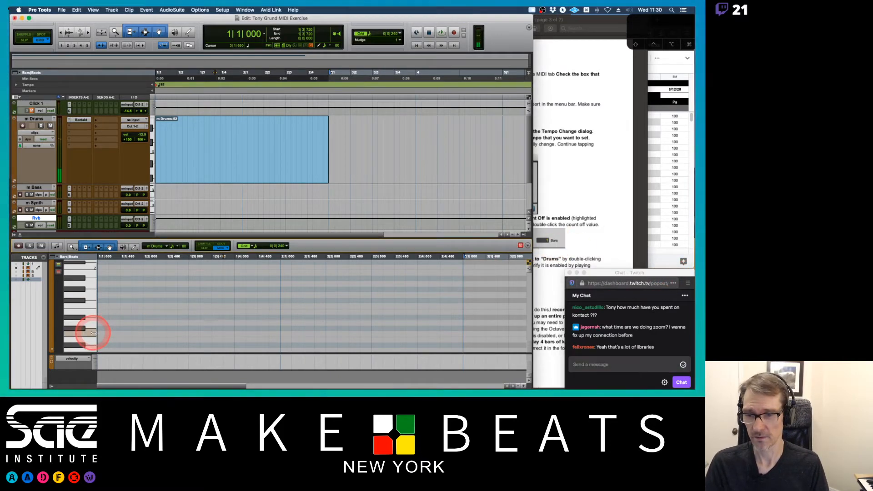
click(81, 328)
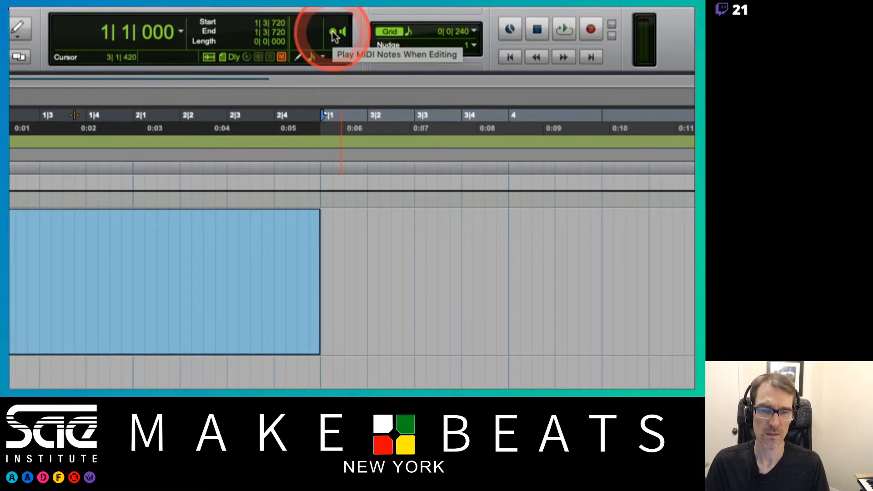
- Disable Play MIDI Notes When Editing, test a drum key, and re-enable the setting
click(334, 33)
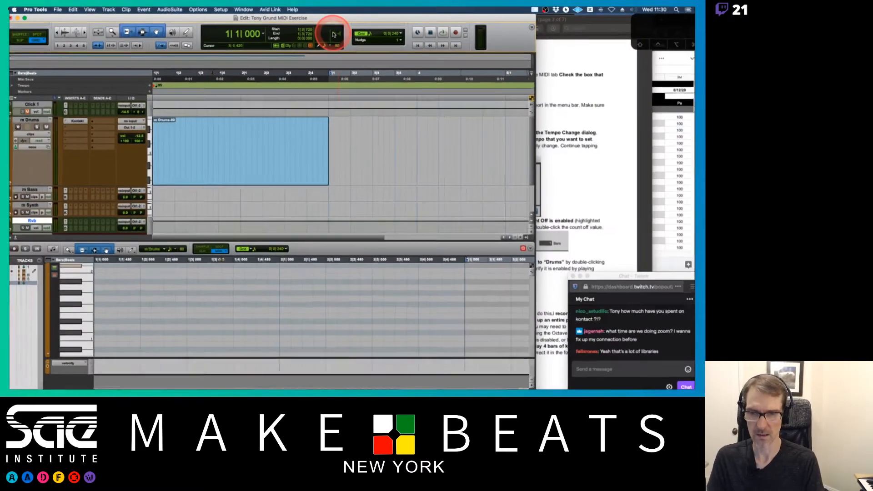
click(91, 334)
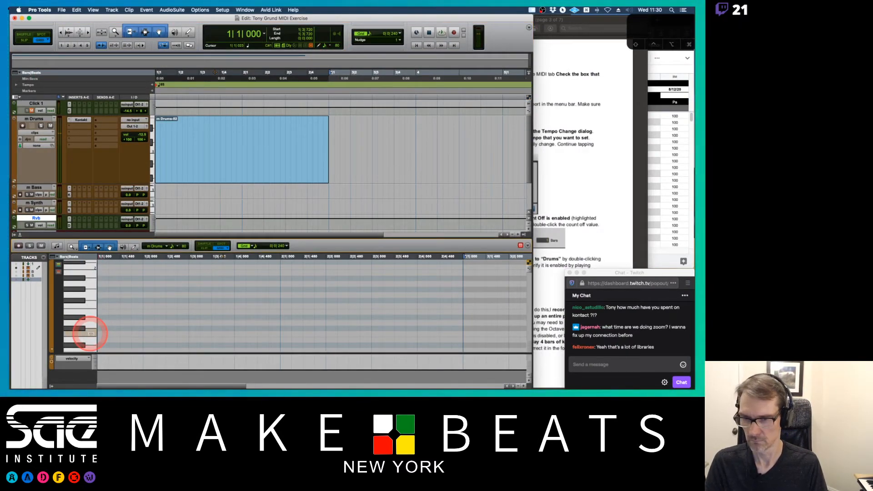
click(340, 35)
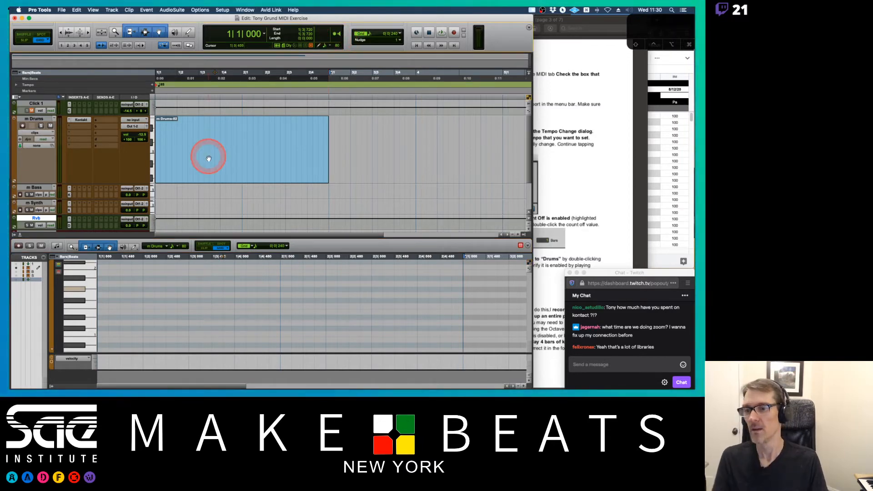
click(92, 334)
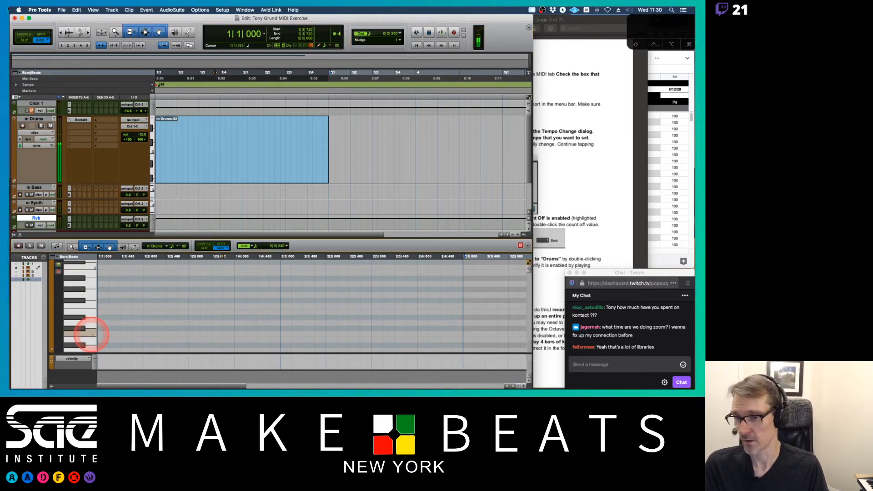
click(81, 329)
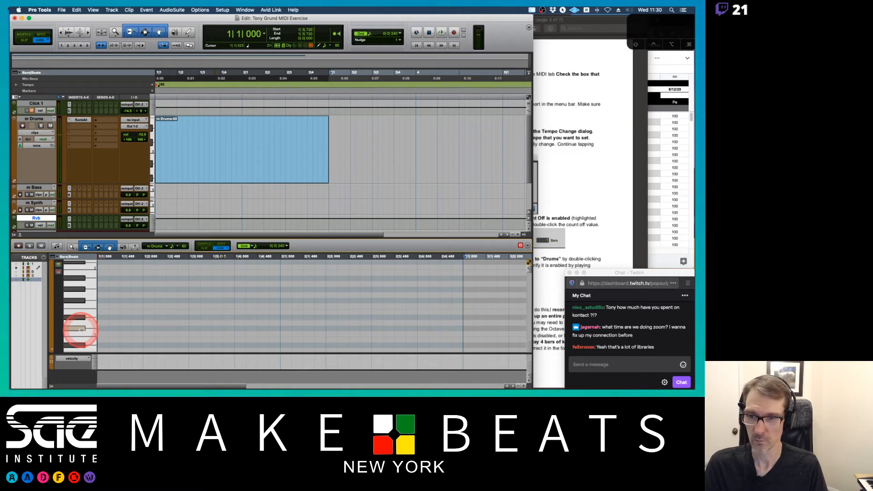
- Select the m Drums clip and toggle the docked MIDI Editor, leaving it hidden
click(216, 169)
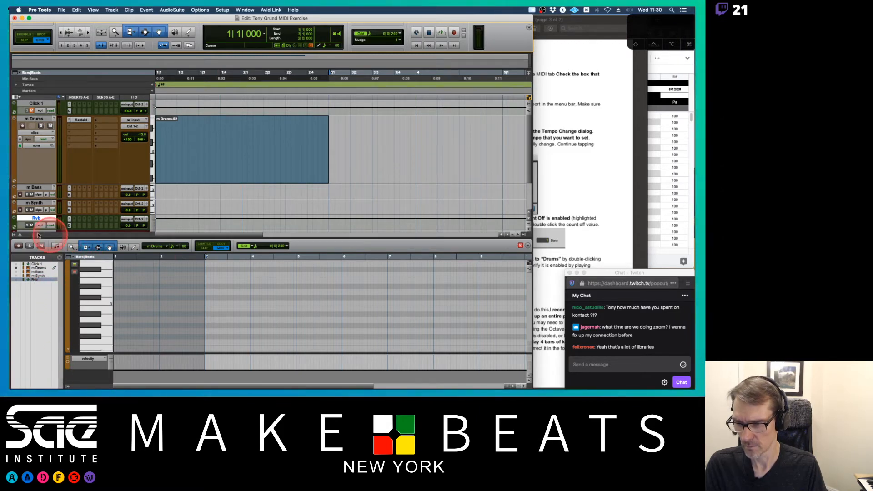
click(19, 235)
double_click(260, 177)
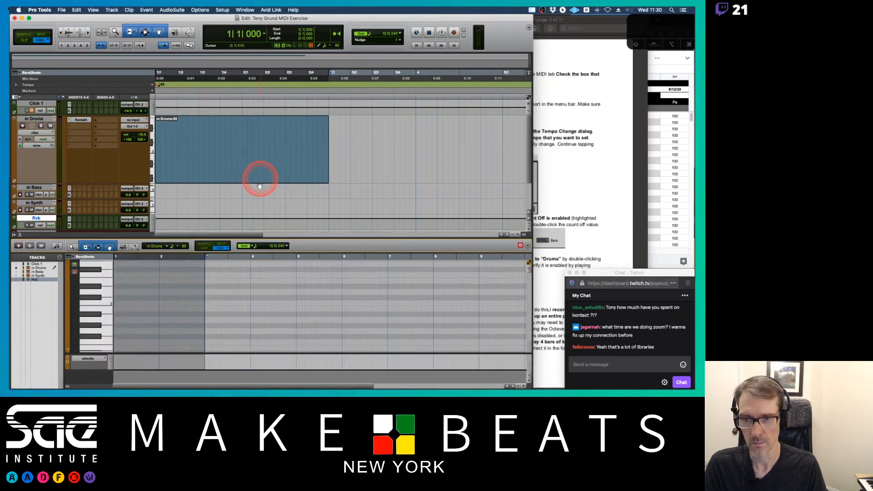
click(19, 235)
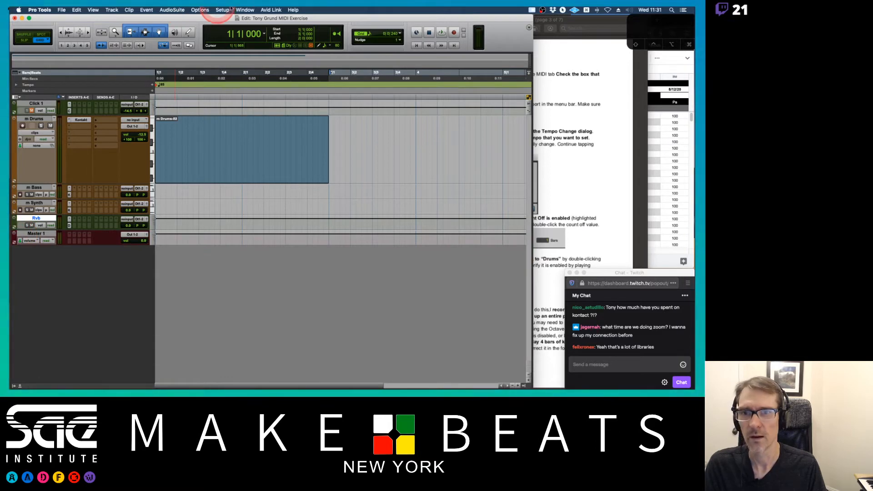
- Open the MIDI Editor for m Drums as a separate floating window, reposition it, and close it
click(246, 9)
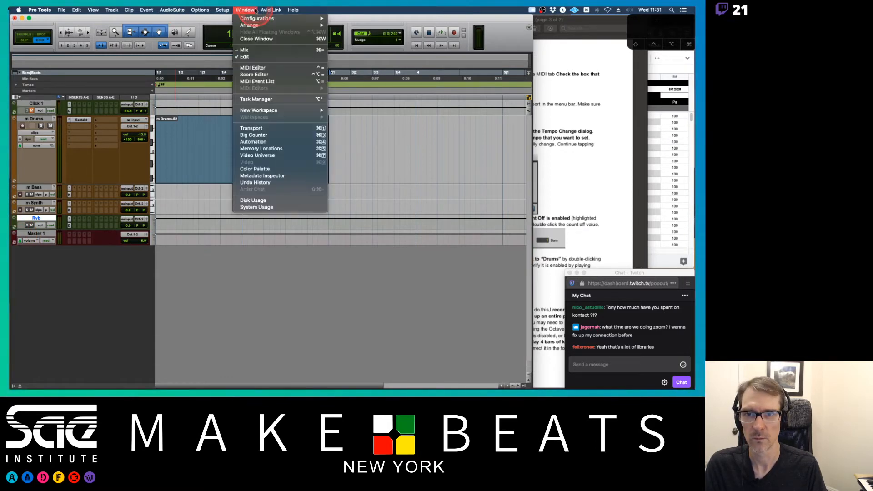
click(253, 68)
click(227, 206)
drag(205, 217, 230, 129)
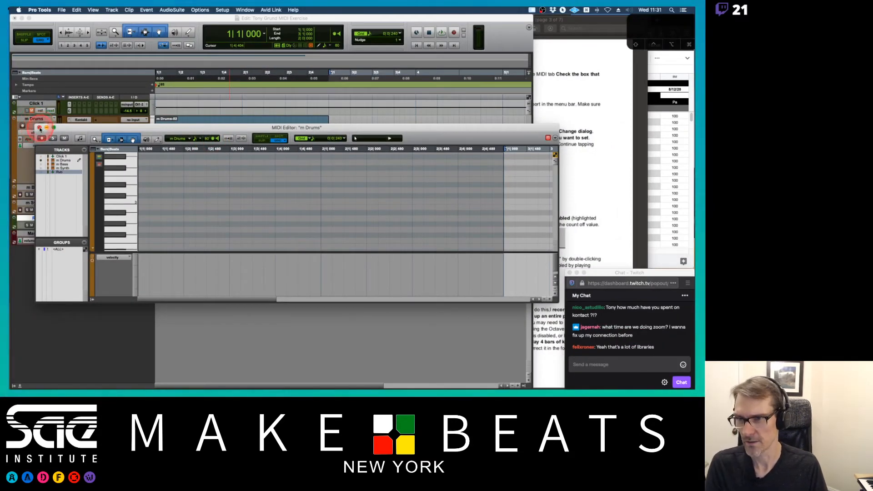
click(39, 129)
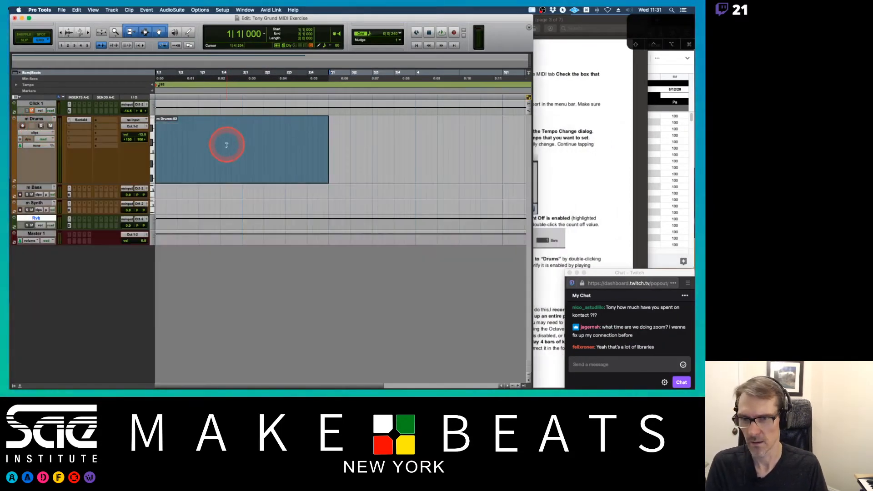
- Reopen the docked MIDI Editor, audition the key C1, and enlarge the timeline around the first two bars
click(20, 386)
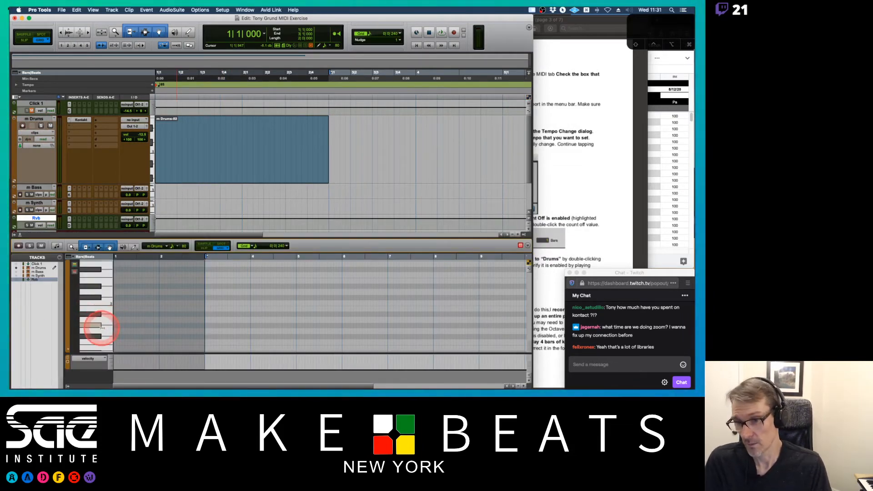
scroll(99, 327, down, 5)
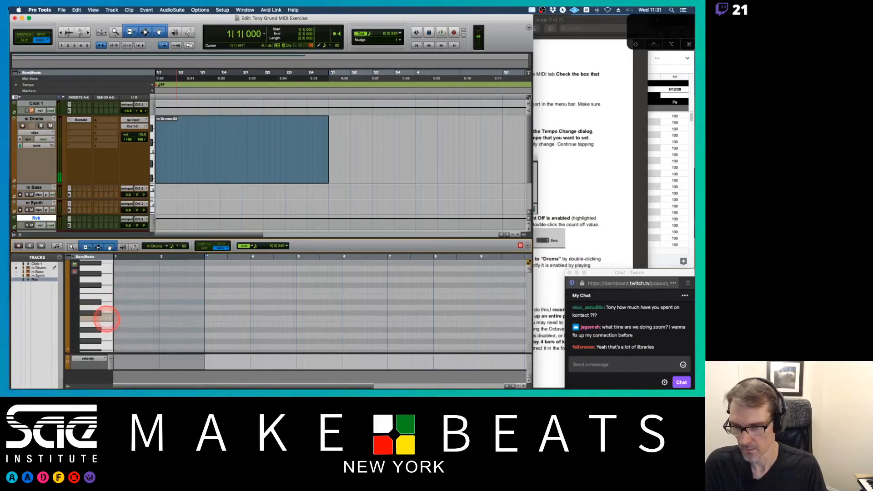
click(107, 319)
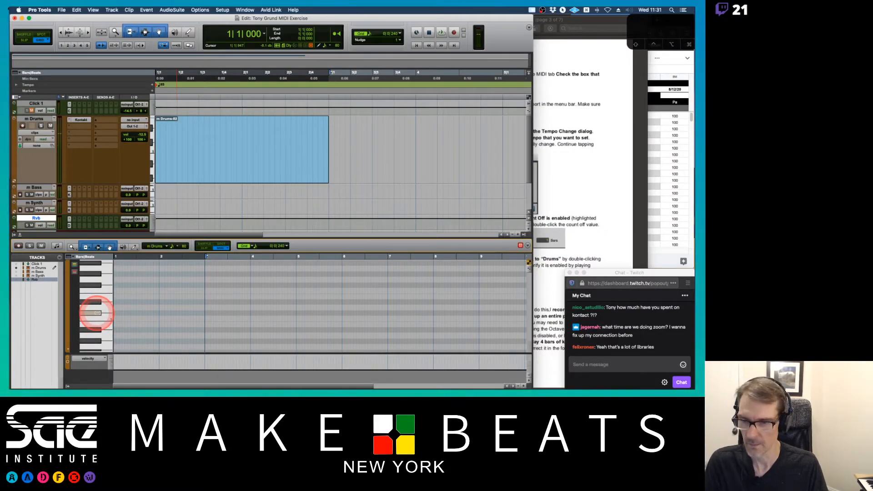
key(super+])
key(super+])
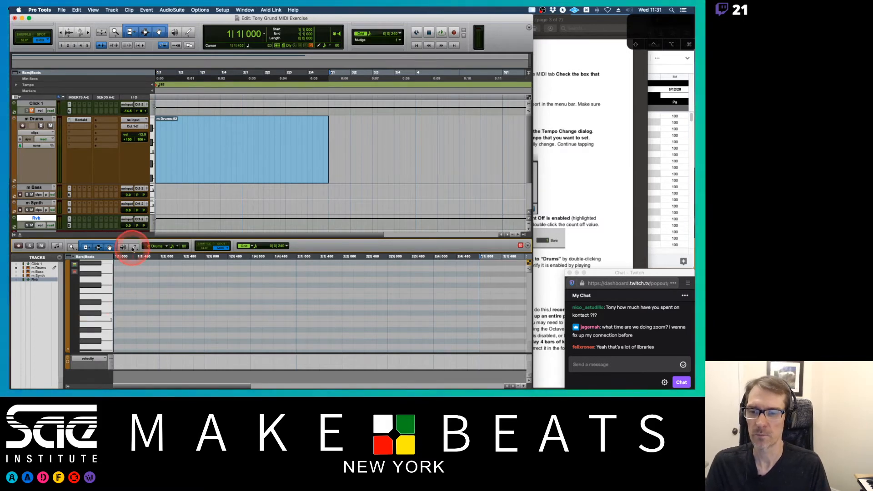
- With the Pencil tool, enter 1/16 notes on C1 at 1|1|000, 1|3|000 and 1|3|480, and on C#1 at 1|2|000 and 1|4|000
click(134, 246)
click(118, 319)
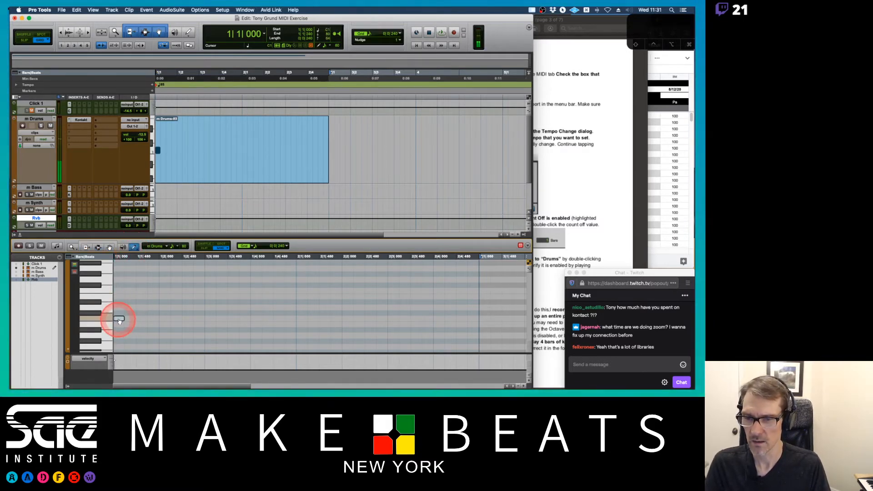
click(164, 313)
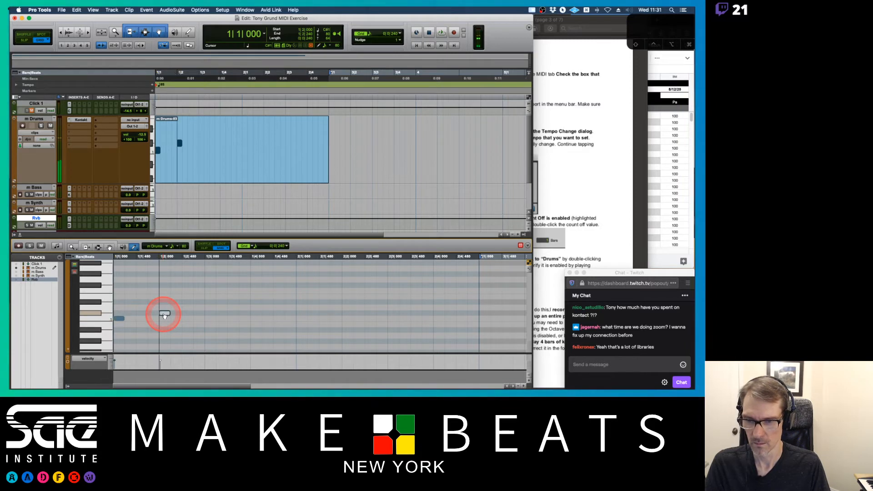
click(210, 318)
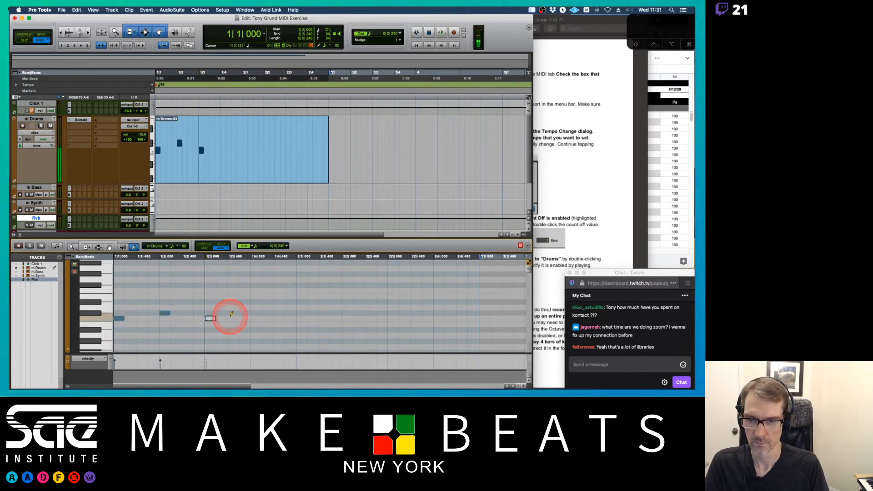
click(233, 319)
click(256, 313)
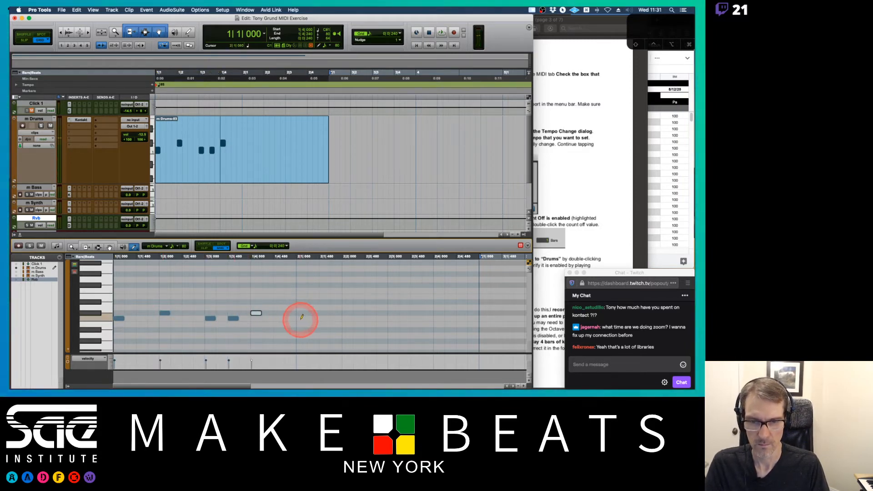
- Enter bar 2 notes on C1 at 2|1|000, 2|2|720, 2|3|000, 2|3|480 and 2|4|480, and on C#1 at 2|2|000 and 2|4|000
click(303, 318)
click(348, 313)
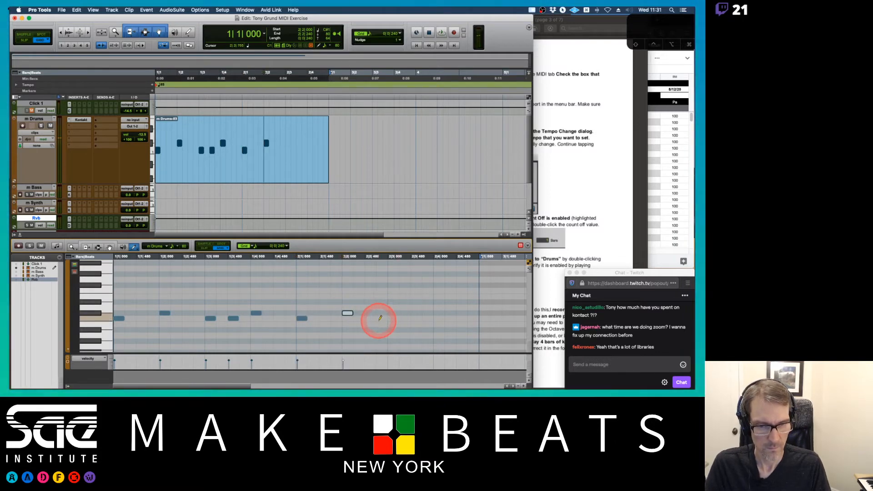
click(381, 318)
click(393, 318)
click(416, 318)
click(438, 313)
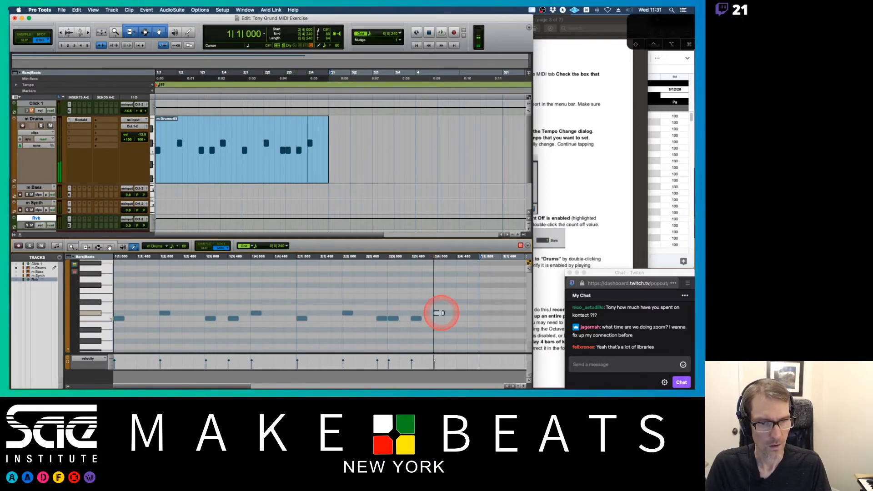
click(461, 318)
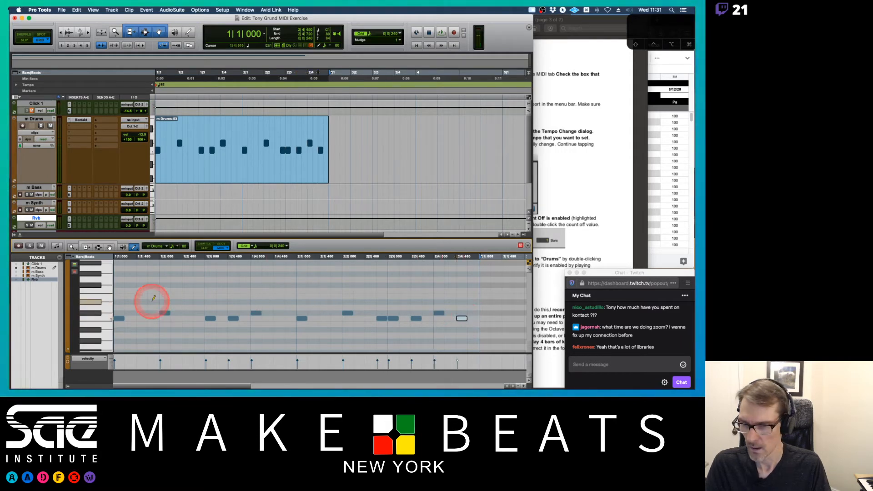
- Audition the drum kit keys above the kick and snare to find a hi-hat sound
click(95, 286)
click(94, 286)
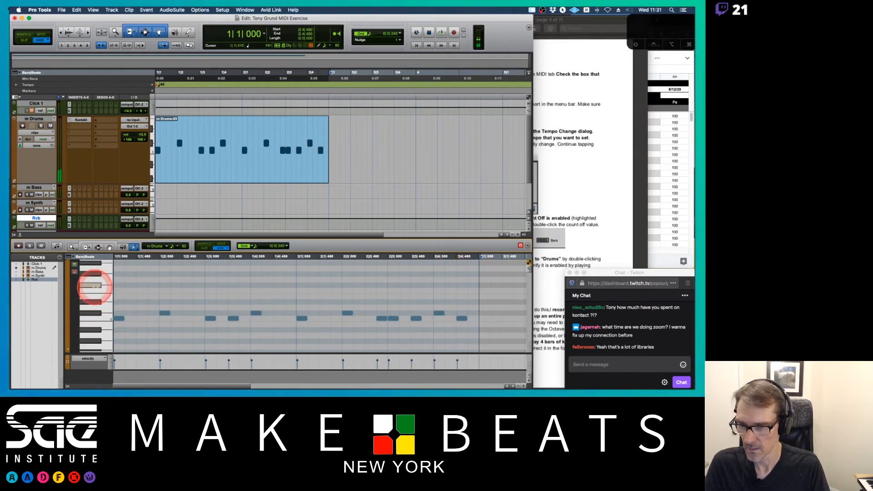
click(99, 274)
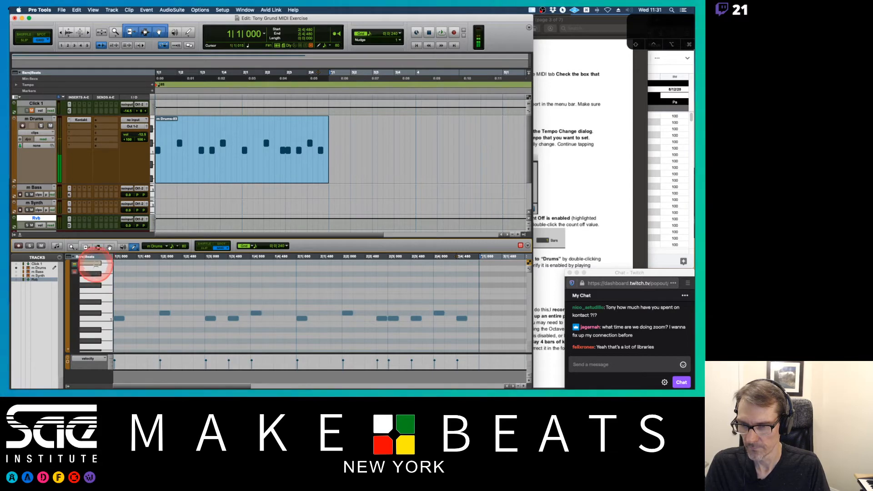
click(96, 286)
click(107, 280)
click(107, 290)
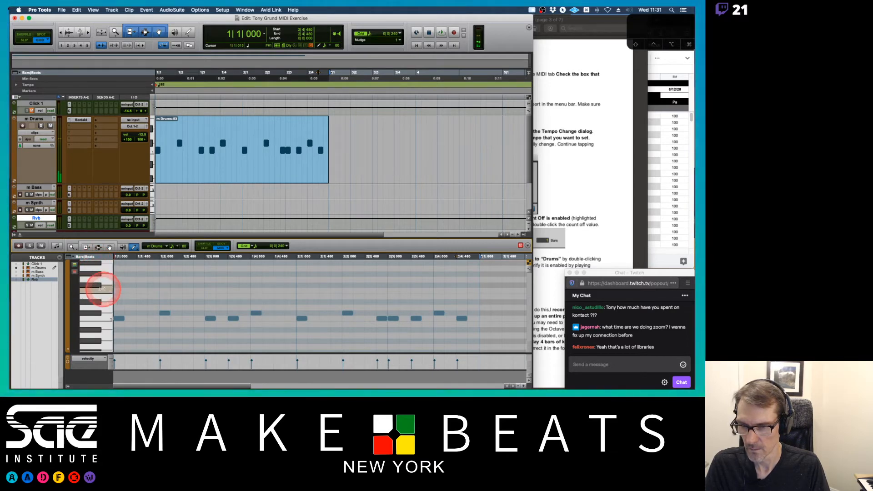
- Enter 1/16 hi-hat notes on F#1 at the 480-tick offbeat of every beat in both bars, removing the misplaced note at 2|2|240
click(141, 285)
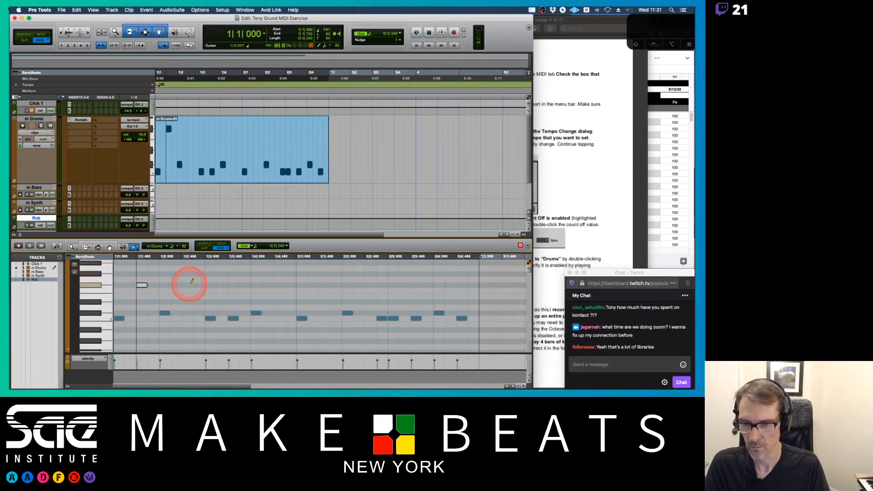
click(233, 285)
click(279, 285)
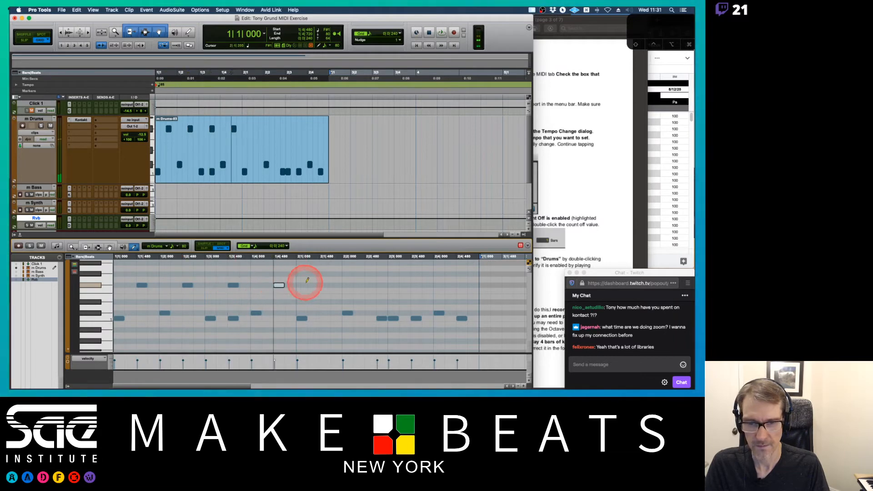
click(325, 284)
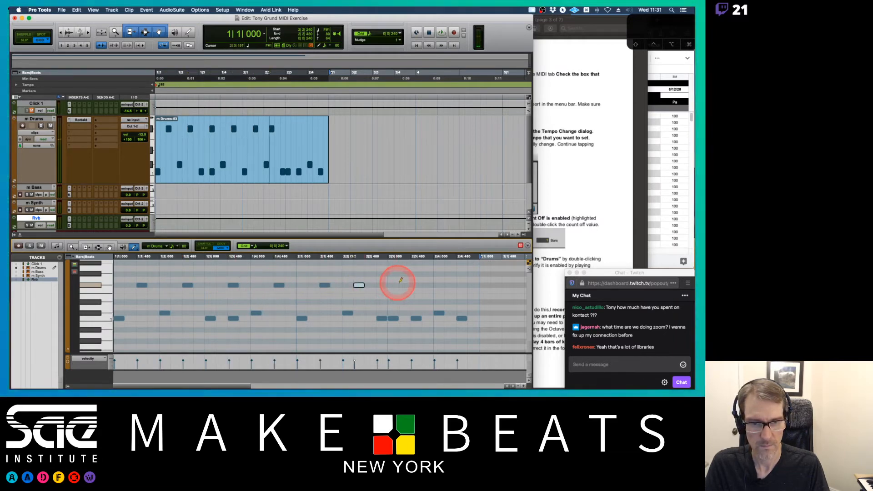
click(415, 285)
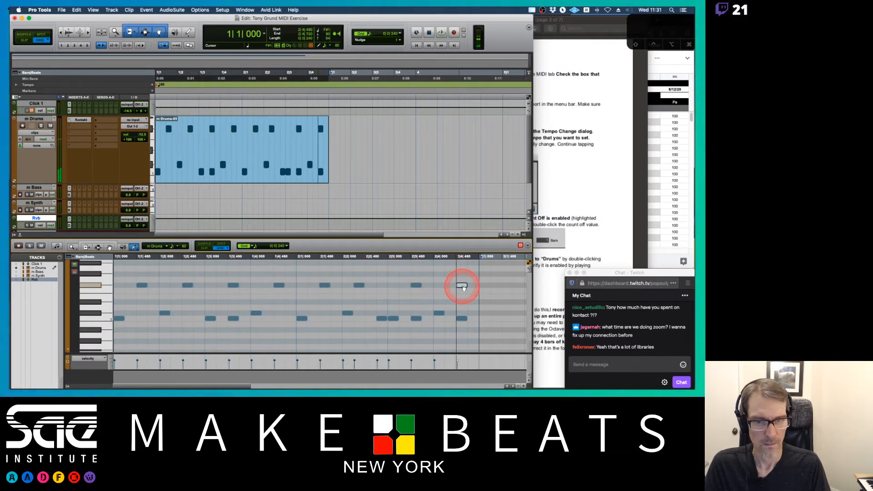
click(358, 285)
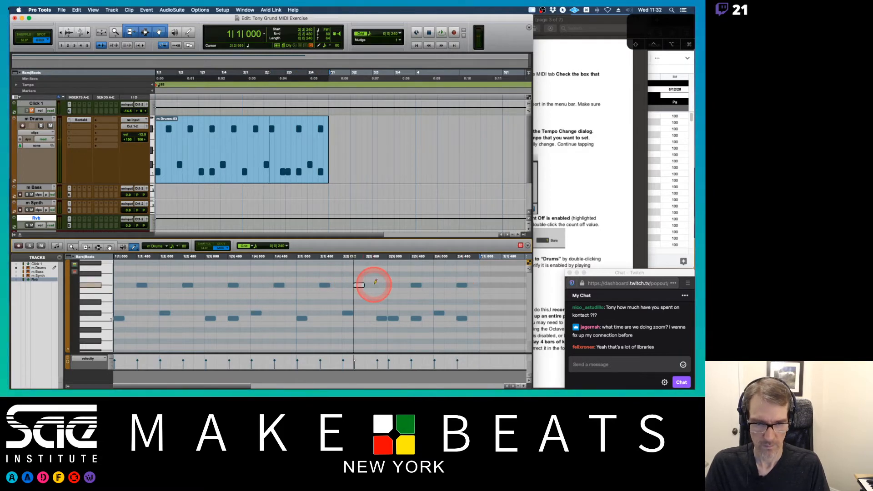
click(374, 285)
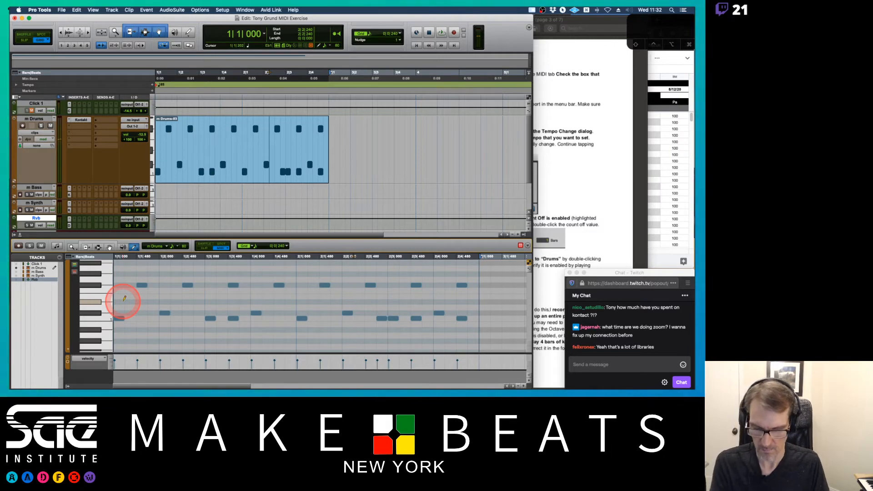
- Switch to the Smart Tool, select all the kick and snare notes, and raise their velocities together
key(super+7)
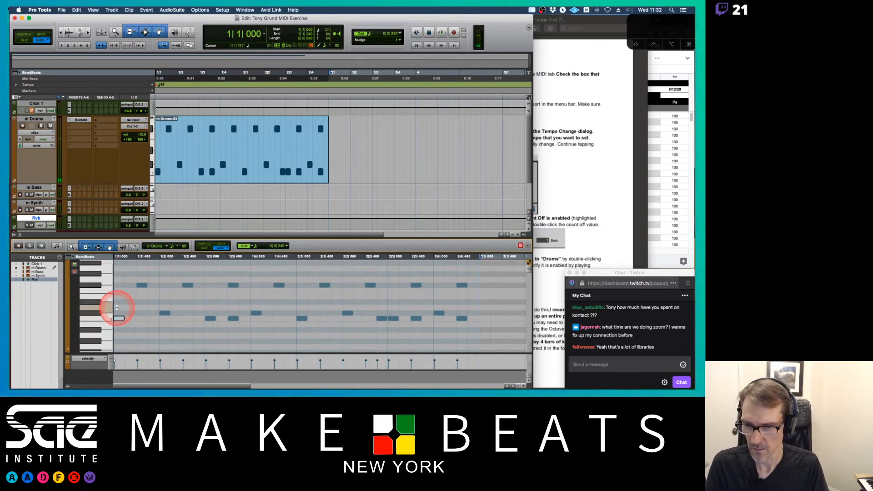
drag(122, 307, 475, 320)
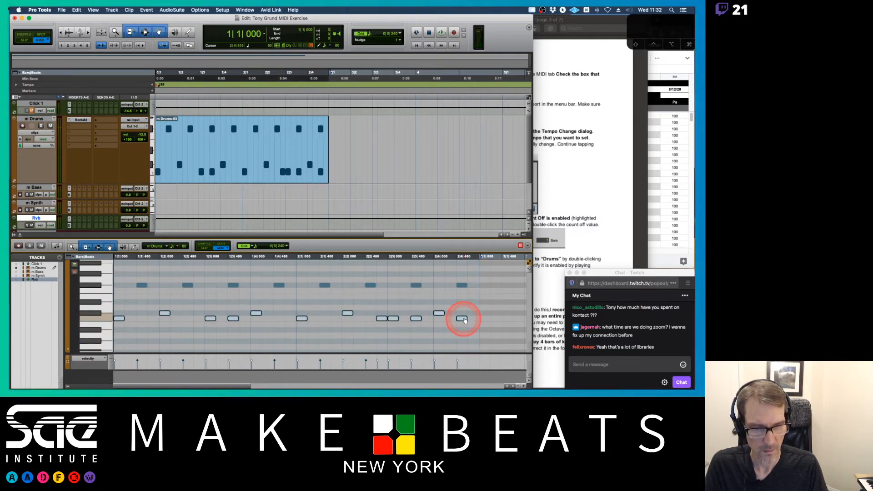
drag(459, 362, 458, 360)
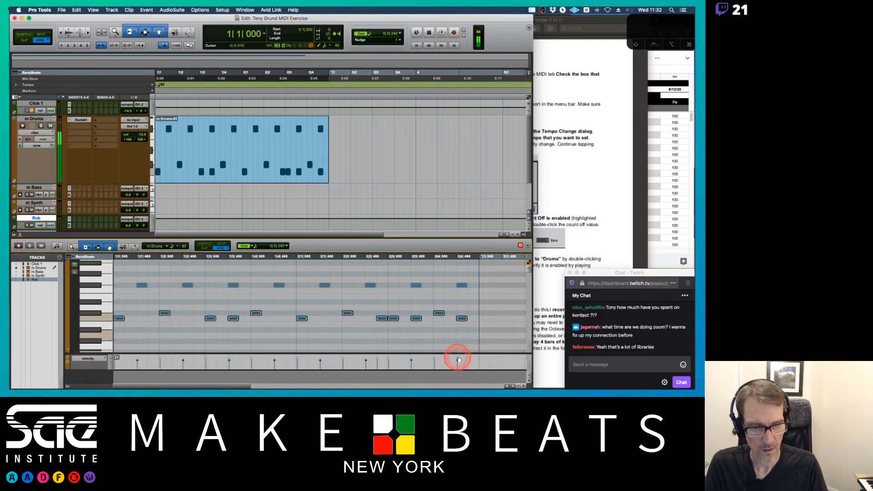
- Play back the beat and lower the m Drums track volume to about -20 dB, checking the Master 1 level
drag(129, 136, 140, 148)
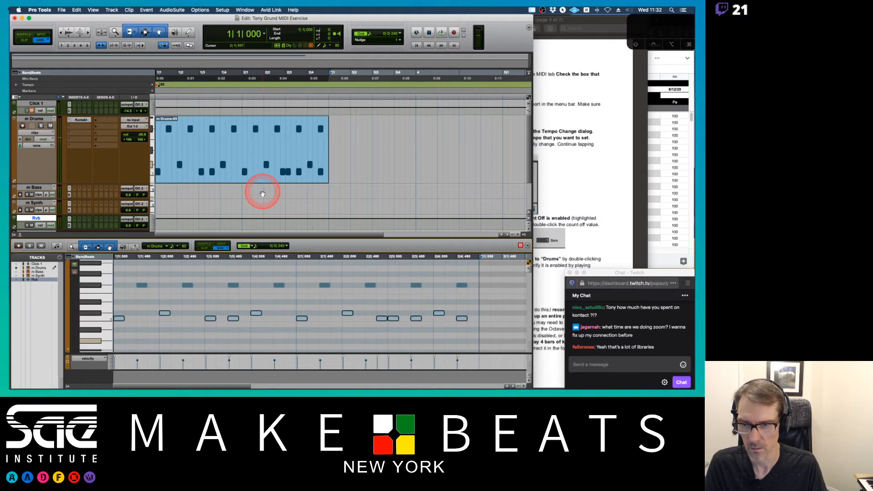
drag(128, 135, 143, 134)
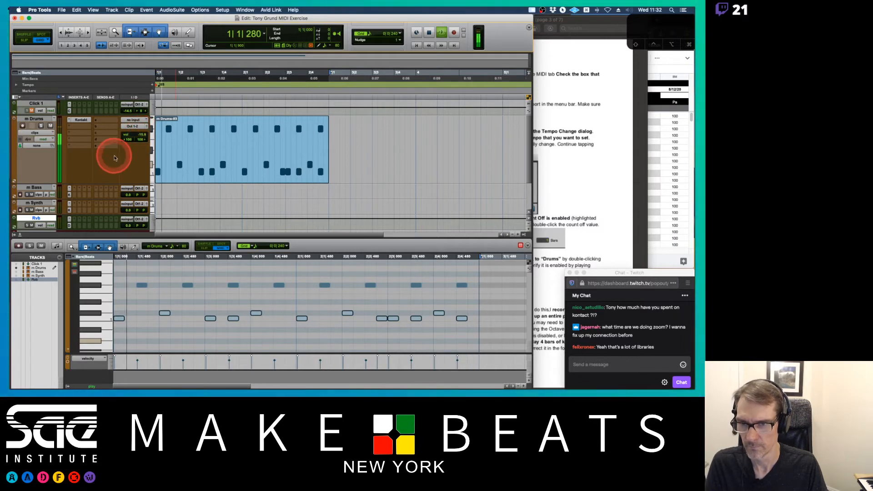
scroll(125, 168, down, 3)
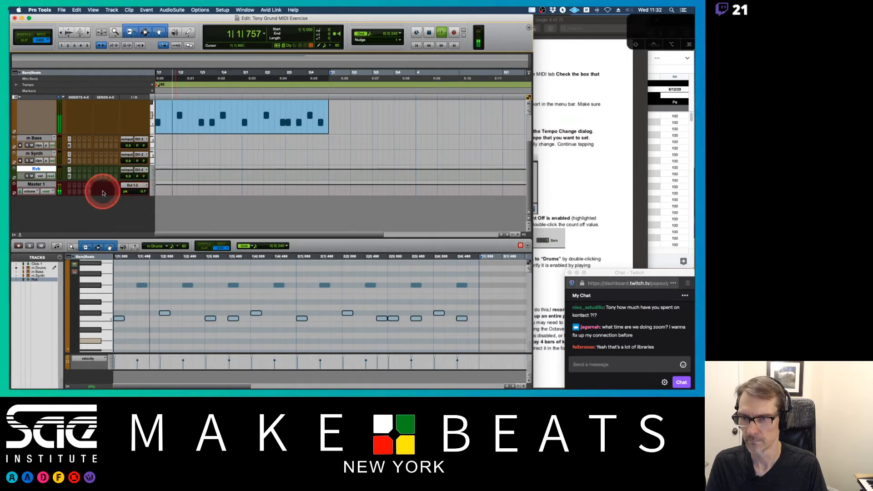
scroll(135, 112, up, 3)
drag(142, 135, 141, 140)
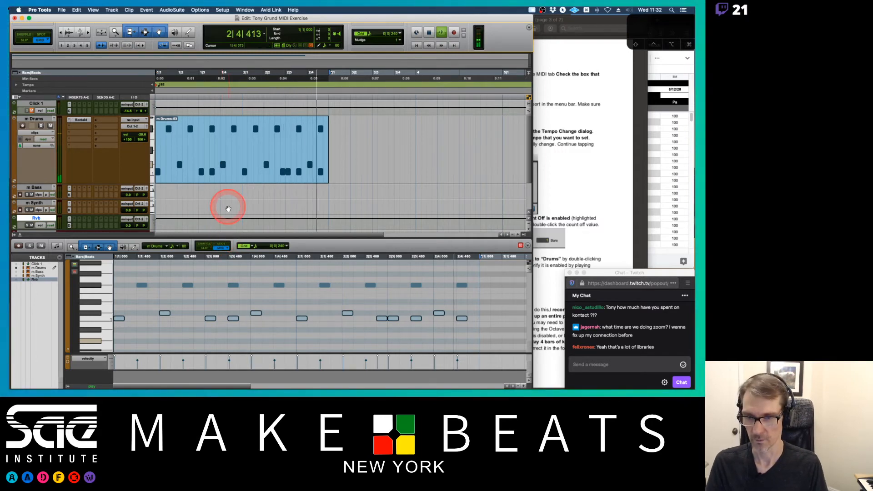
- Set the m Drums track height to small and increase the height of the m Bass track
click(152, 174)
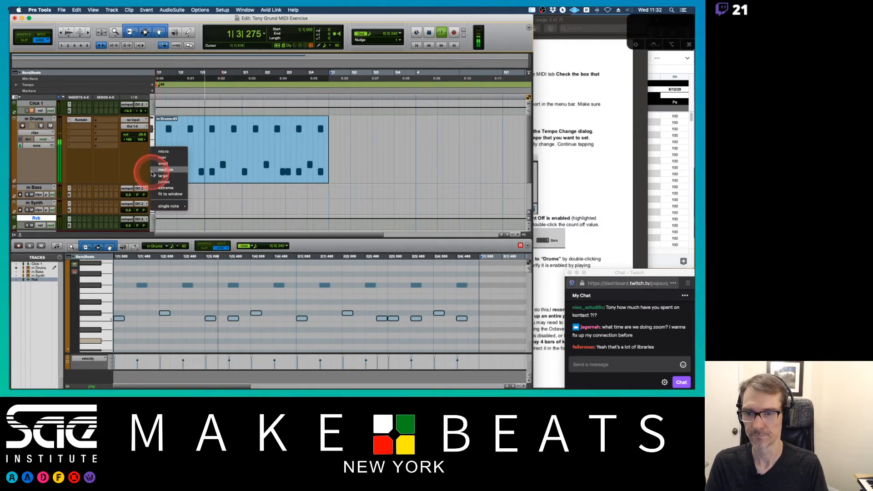
click(163, 163)
click(152, 139)
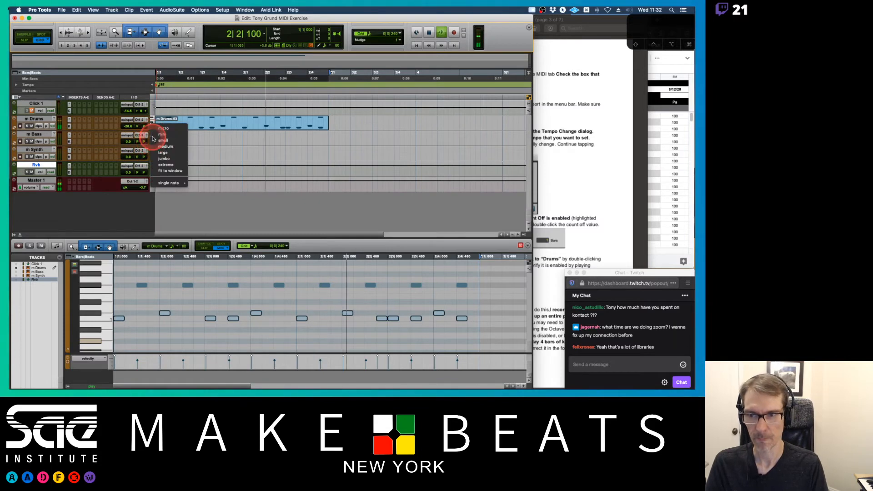
click(163, 152)
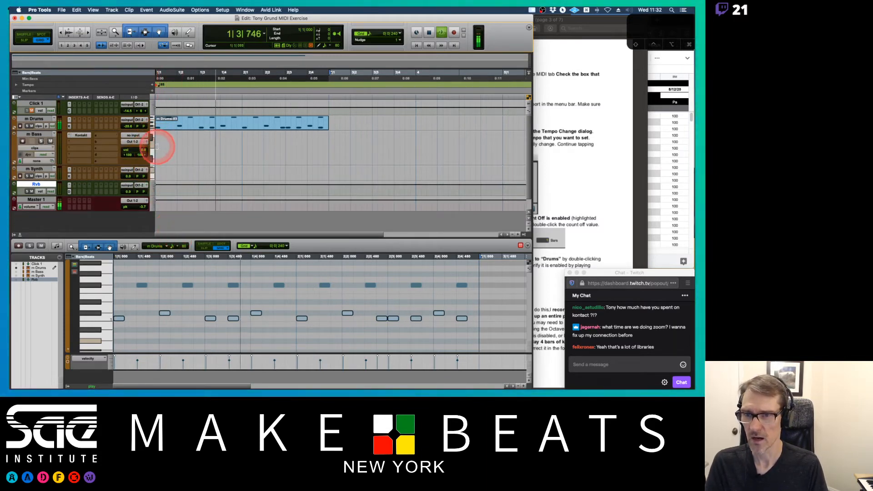
- Consolidate bars 1 and 2 of the m Bass track into an empty clip and make m Bass editable in the MIDI Editor
drag(155, 144, 328, 143)
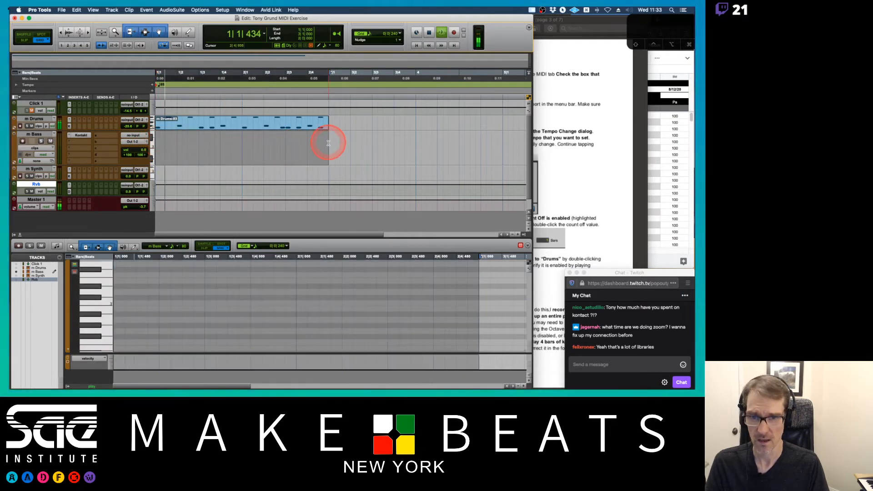
key(alt+shift+3)
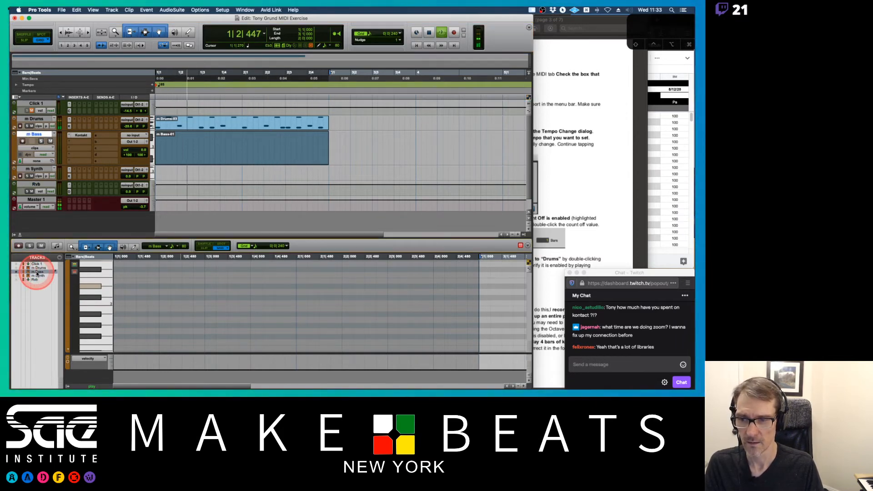
click(56, 272)
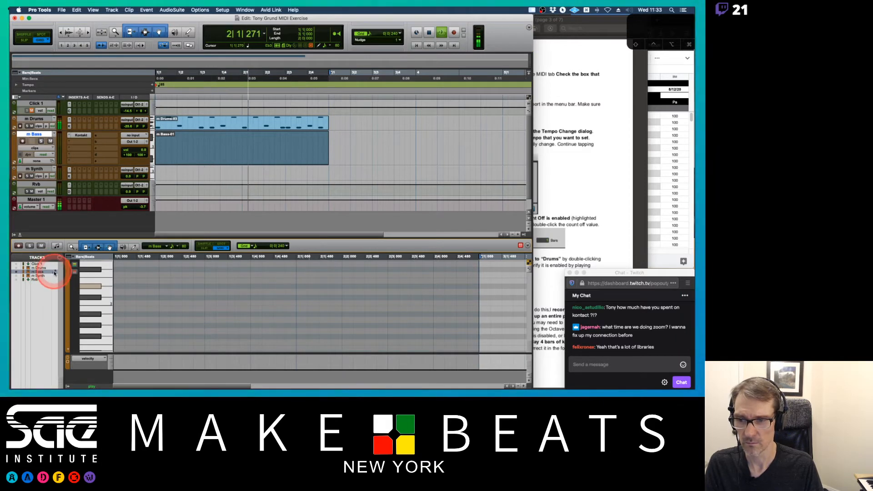
- Audition bass notes on the MIDI Editor keyboard, settling on C2, and lower the m Bass volume to -21.7 dB
click(107, 310)
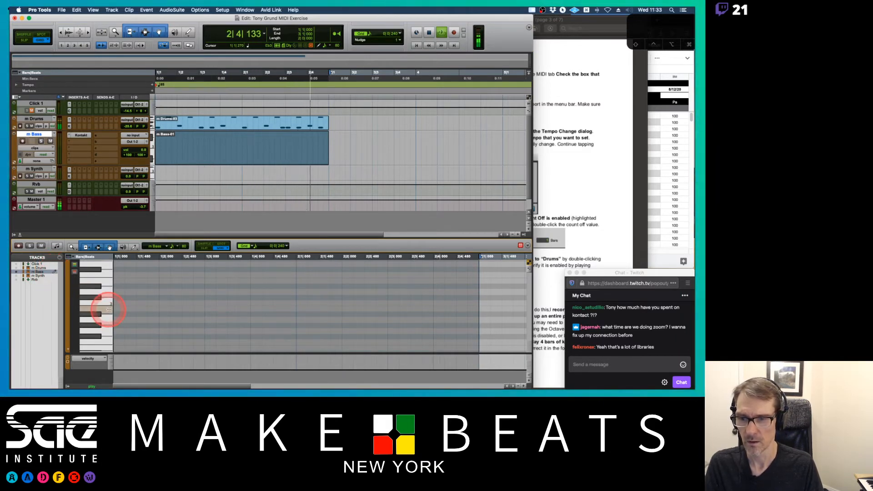
drag(141, 150, 150, 171)
click(107, 317)
click(107, 302)
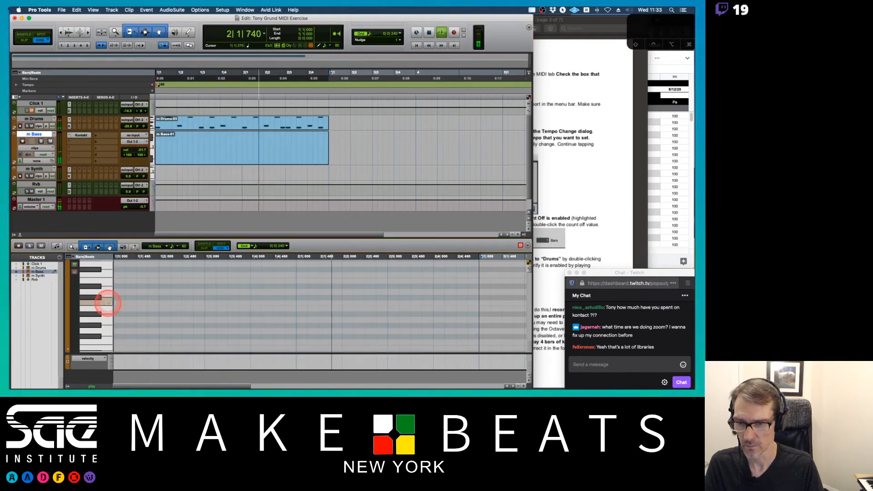
click(109, 339)
click(108, 325)
scroll(107, 324, down, 3)
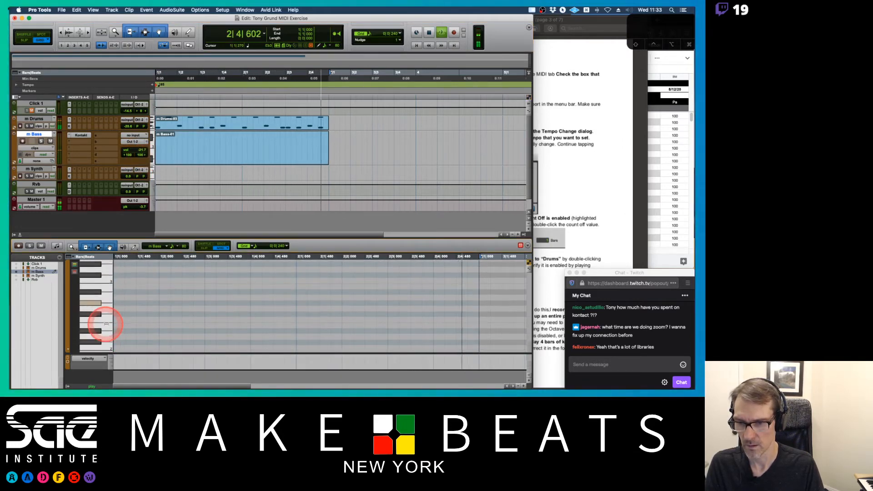
scroll(106, 324, down, 3)
click(107, 324)
click(106, 324)
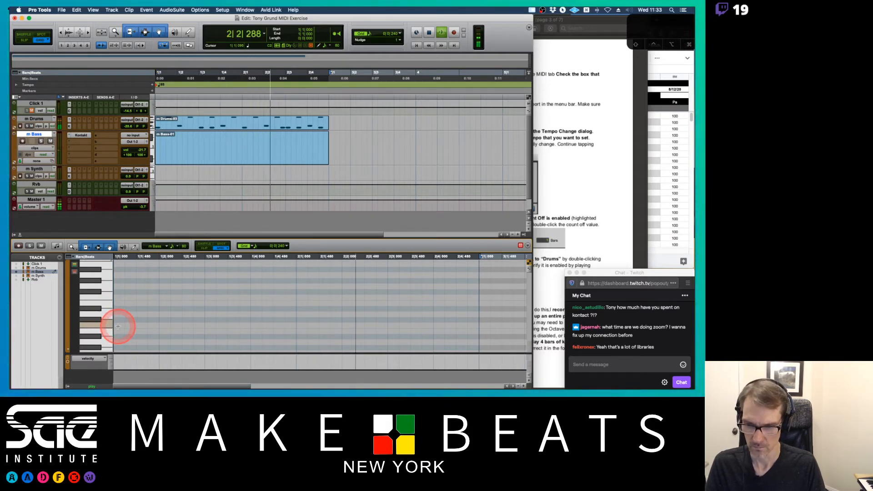
- Draw bar 1 of the m Bass line in sixteenths: C2 at 1|1|000, 1|1|720, 1|3|000 and 1|3|720, Eb2 at 1|2|480 and 1|4|480
key(F10)
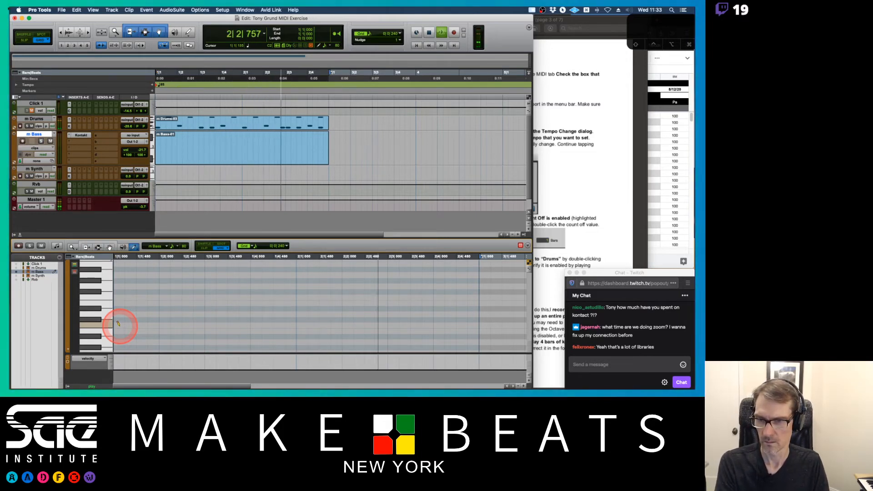
click(118, 325)
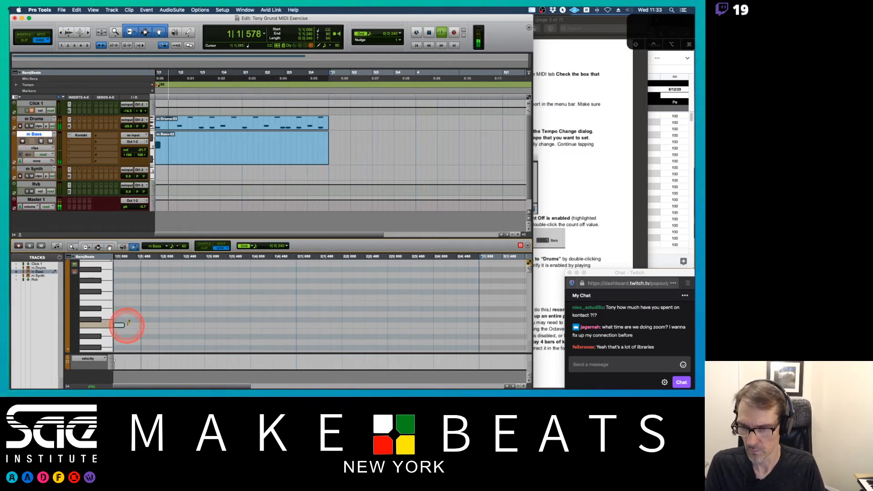
click(152, 325)
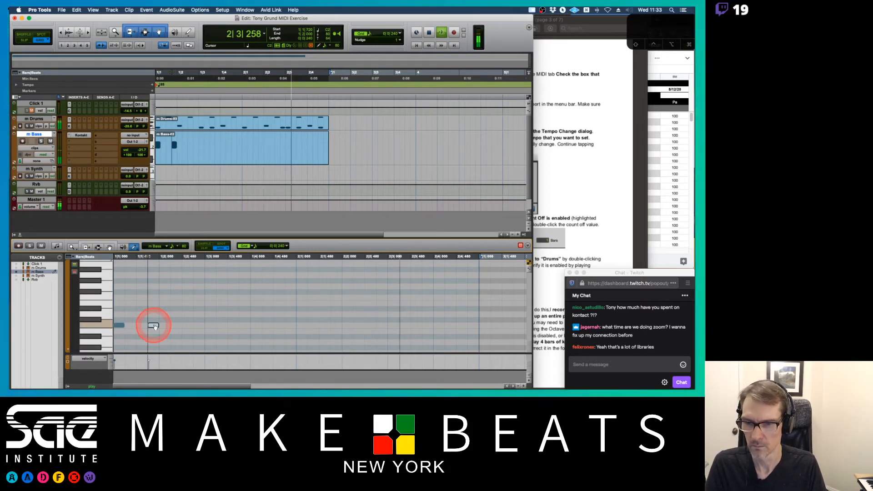
click(187, 309)
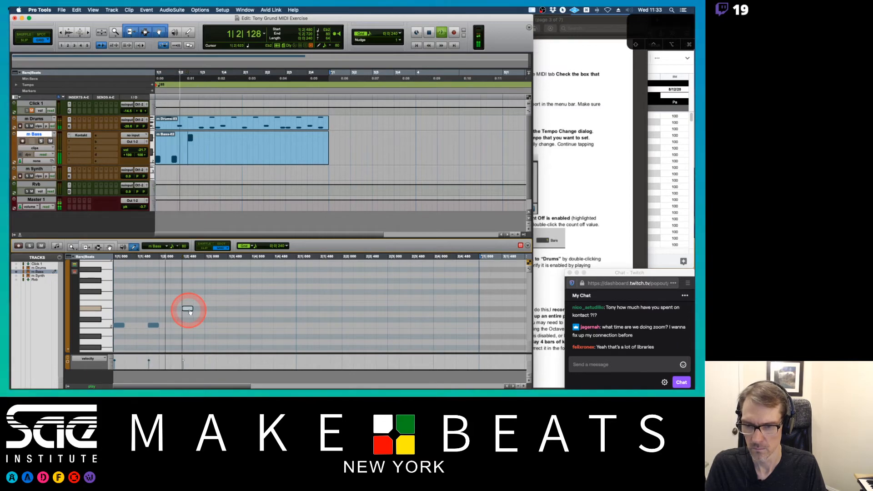
click(210, 325)
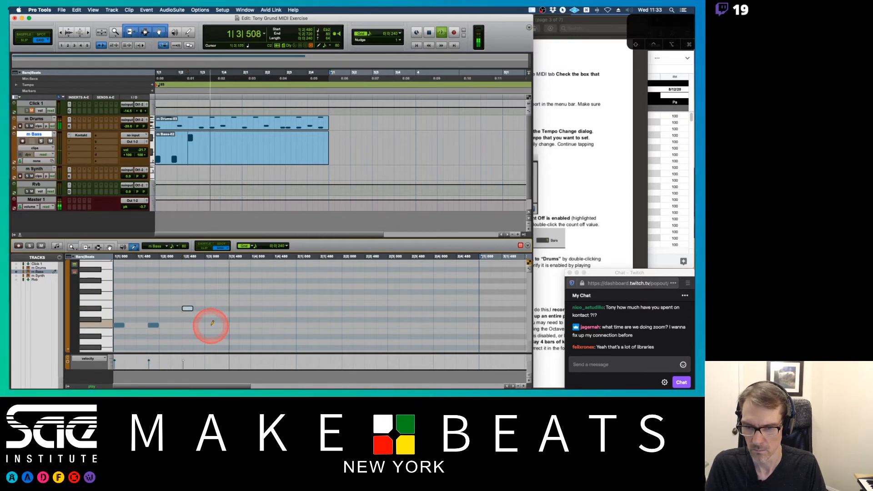
click(245, 326)
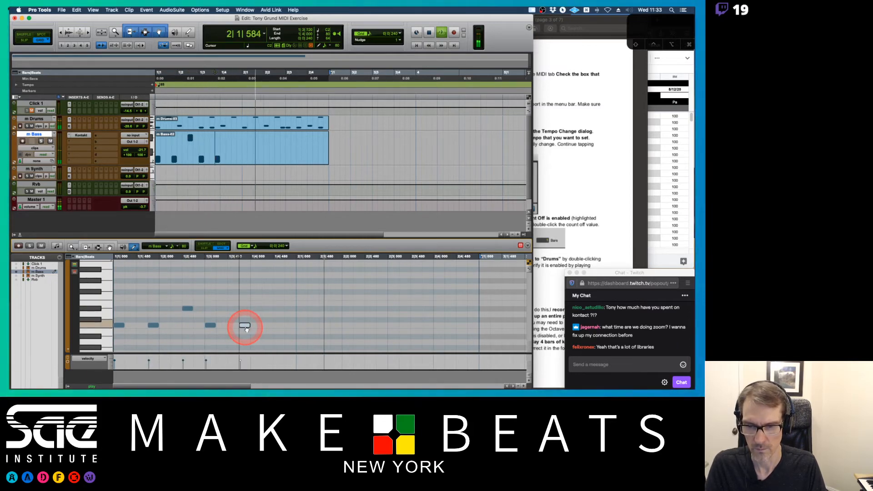
click(279, 309)
- Draw bar 2 of the m Bass line: C2 at 2|1|000, 2|1|720 and 2|3|000, Eb2 at 2|2|480, 2|3|480 and 2|4|480, F2 at 2|4|000
click(301, 325)
click(336, 325)
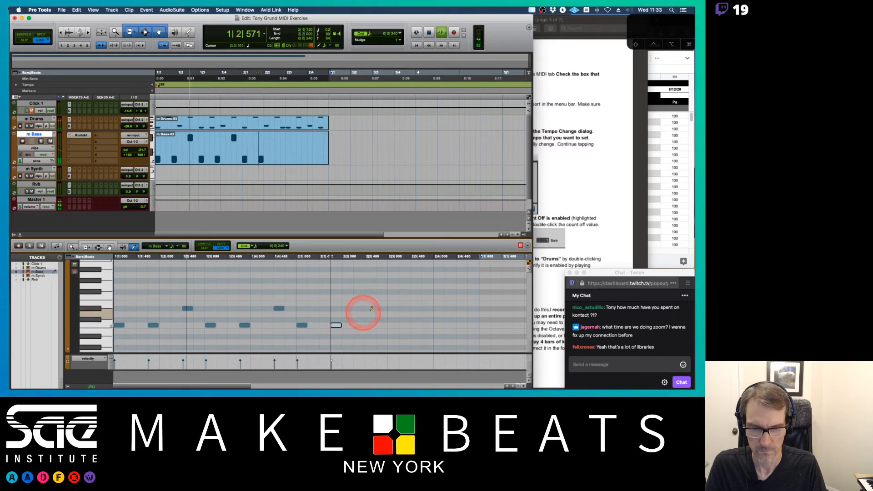
click(371, 308)
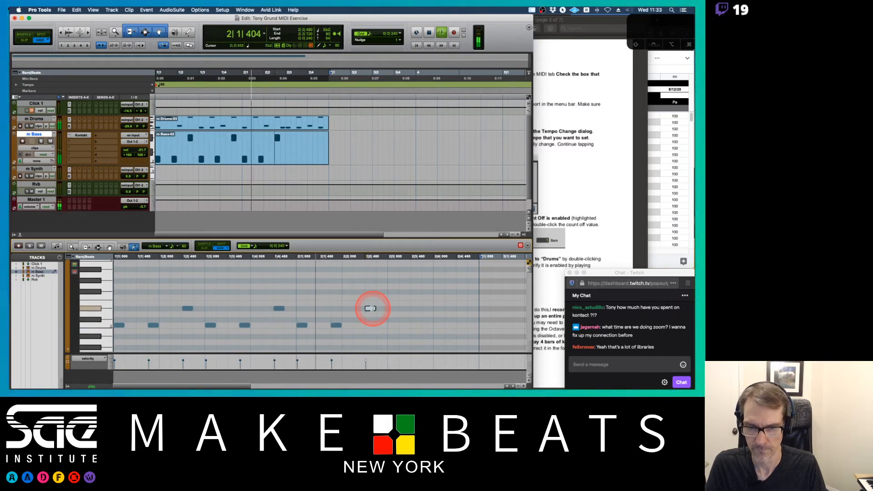
click(395, 323)
click(428, 309)
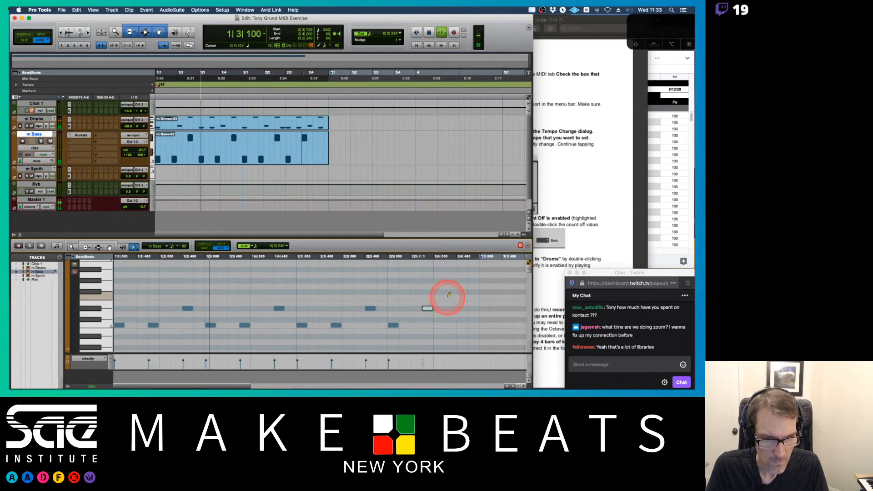
alt+click(427, 309)
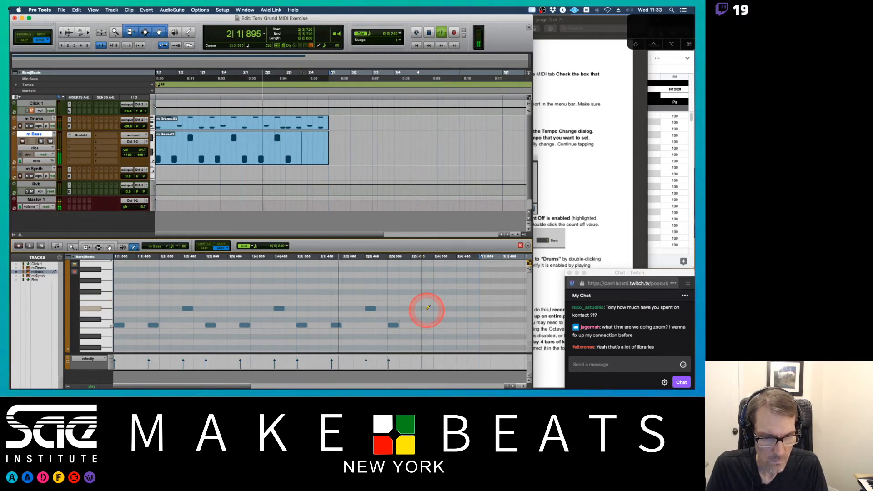
click(414, 308)
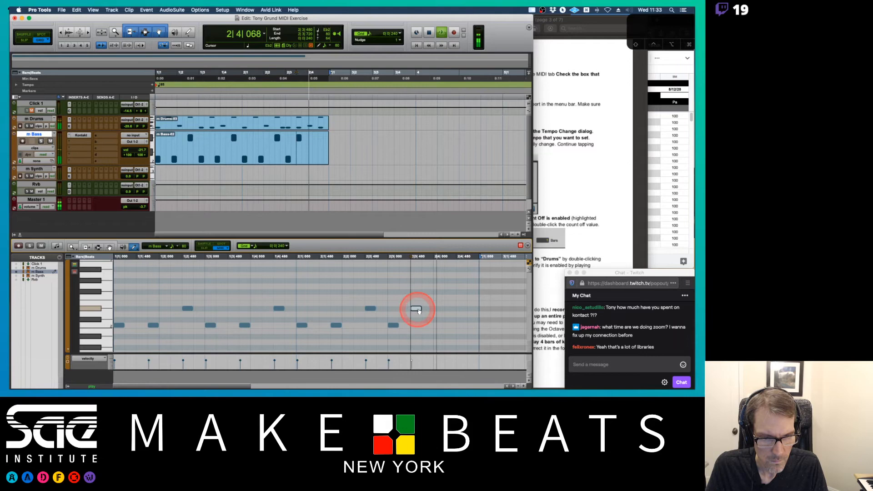
click(441, 297)
click(461, 309)
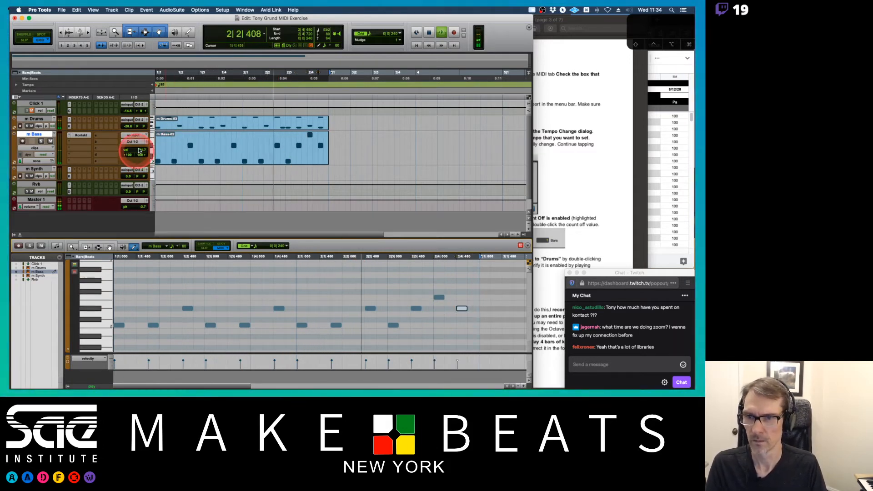
- Raise the m Bass track volume to about -12 dB while the loop plays and stop playback
drag(140, 151, 143, 146)
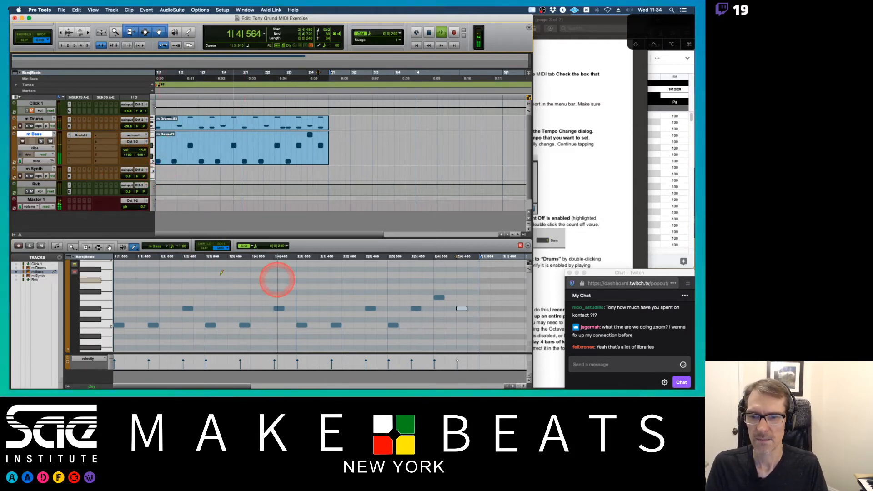
key(space)
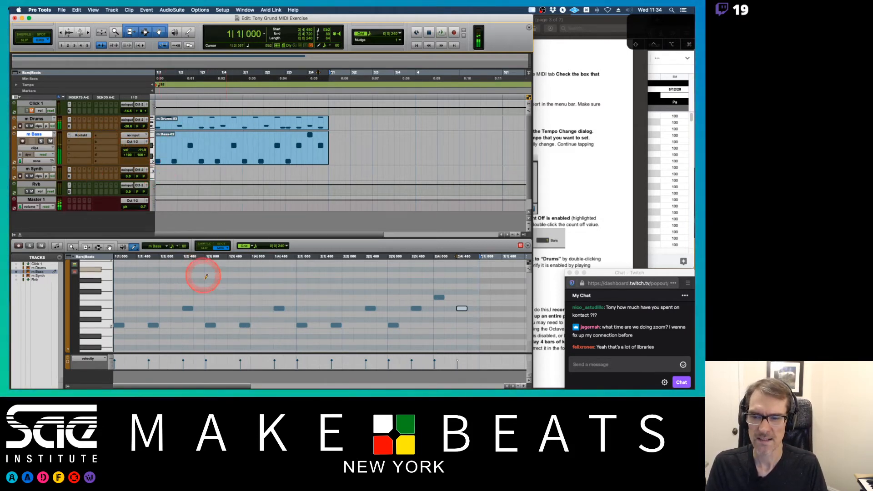
- Lengthen all five Eb2 notes in the m Bass clip to eighth notes and play back the bass line with the drums
click(266, 285)
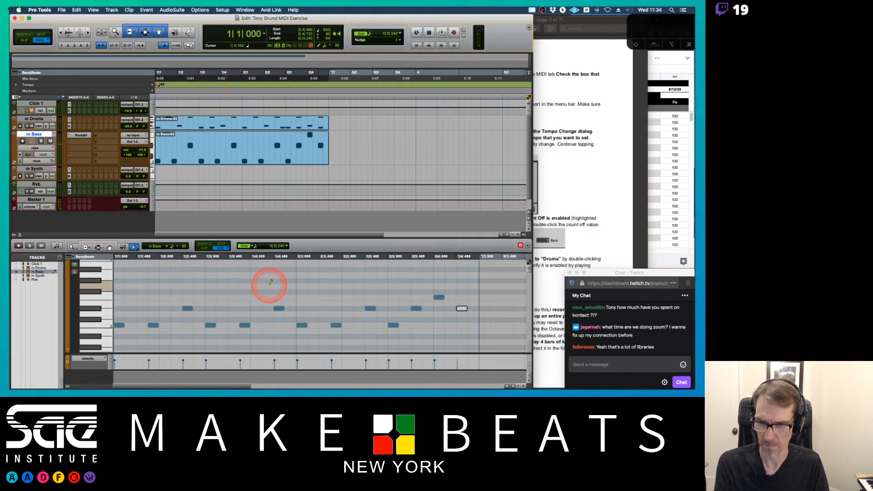
key(F8)
key(Delete)
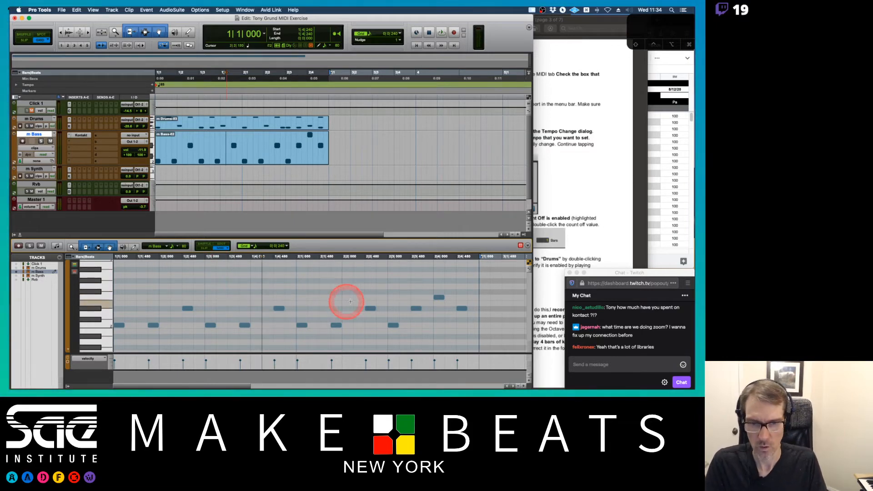
click(416, 309)
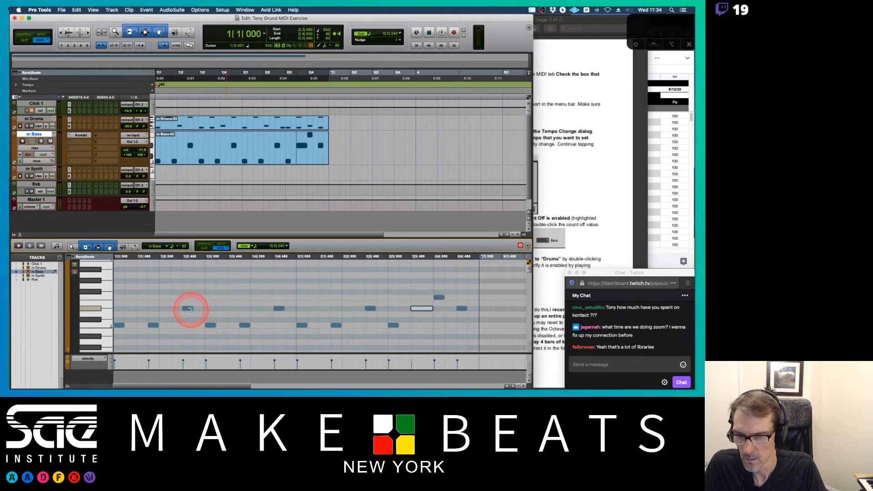
drag(190, 309, 203, 309)
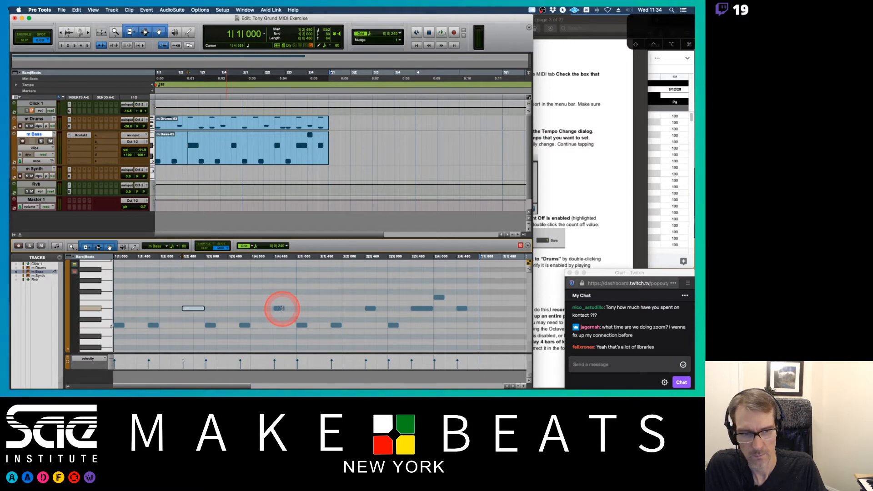
drag(281, 309, 295, 309)
click(370, 308)
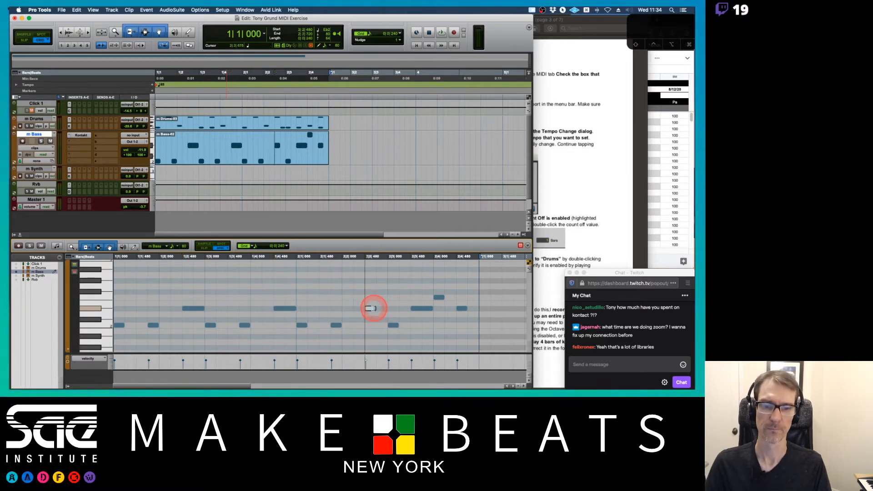
key(space)
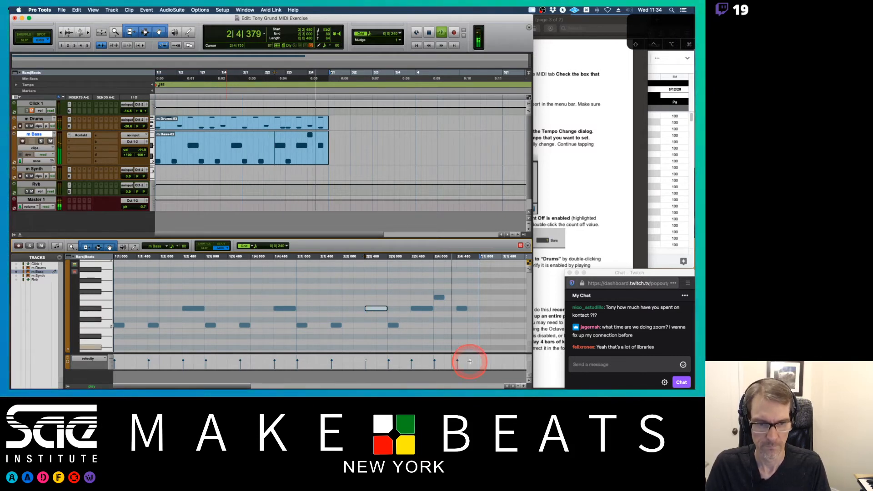
drag(466, 308, 476, 308)
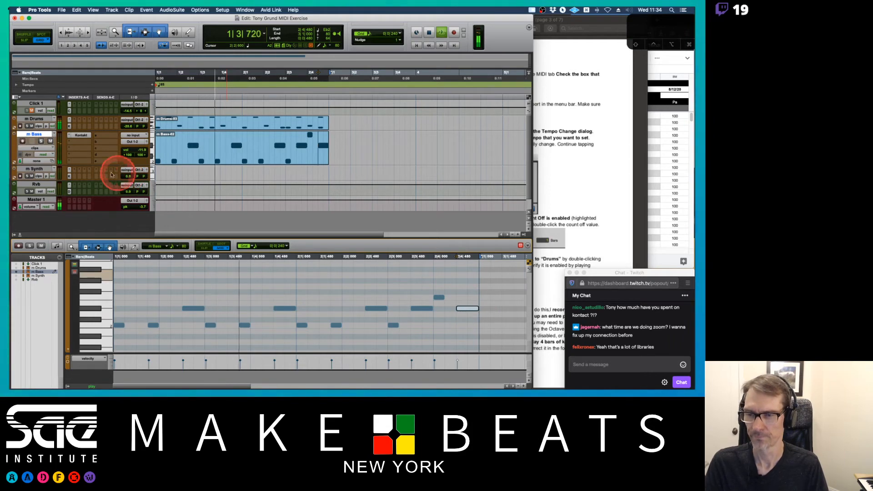
key(space)
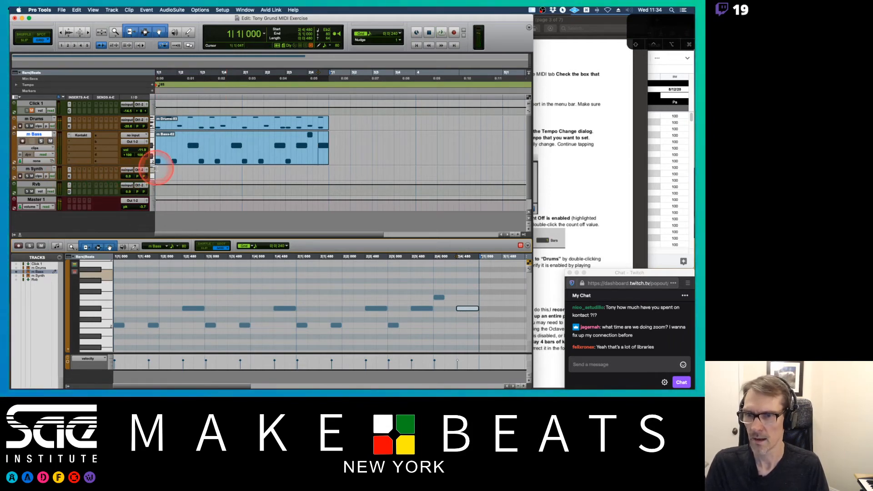
- Consolidate bars 1 and 2 of the m Synth track into an empty clip and increase the track's height
drag(159, 171, 323, 172)
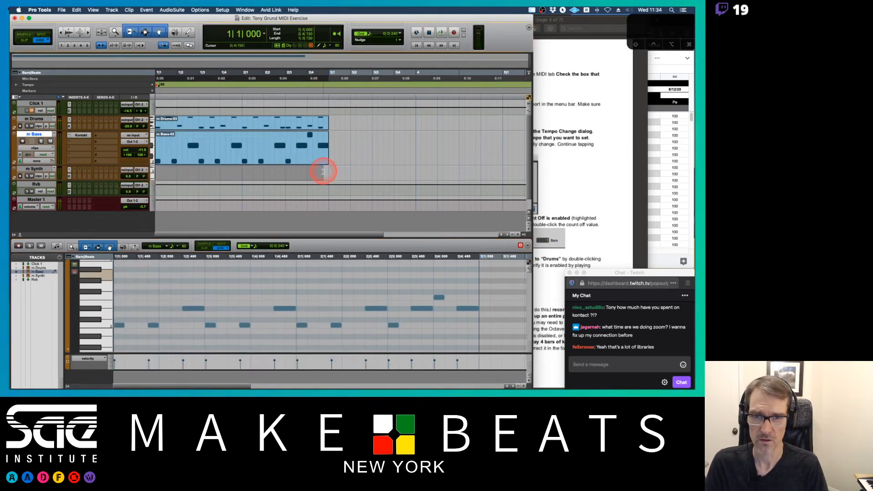
click(326, 172)
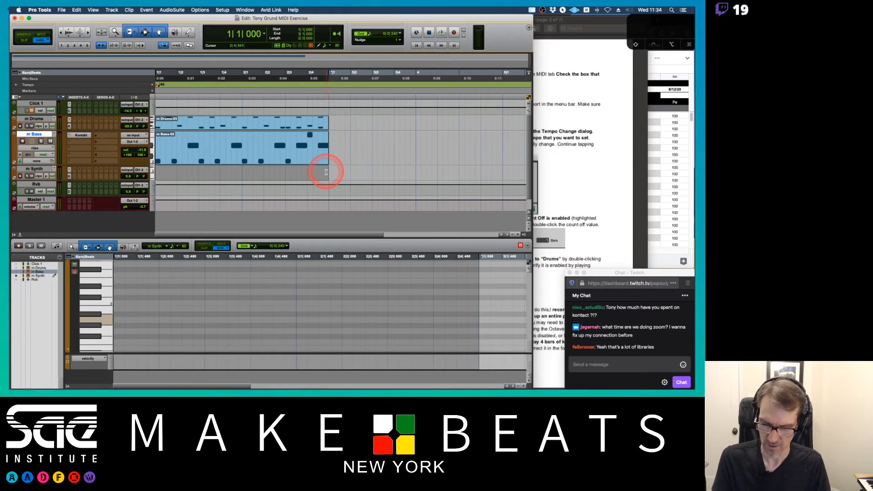
key(alt+shift+3)
drag(157, 170, 160, 182)
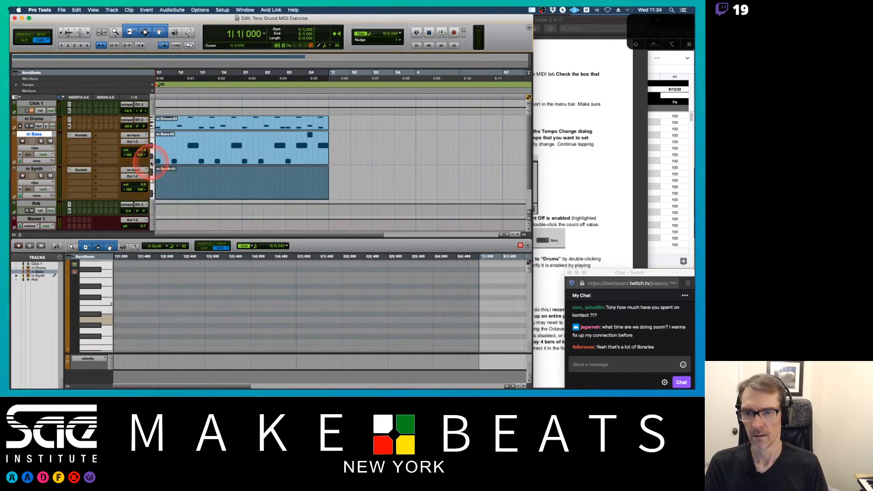
- Lower the m Synth track volume to about -15 dB and audition its notes on the MIDI Editor keyboard
scroll(182, 169, down, 2)
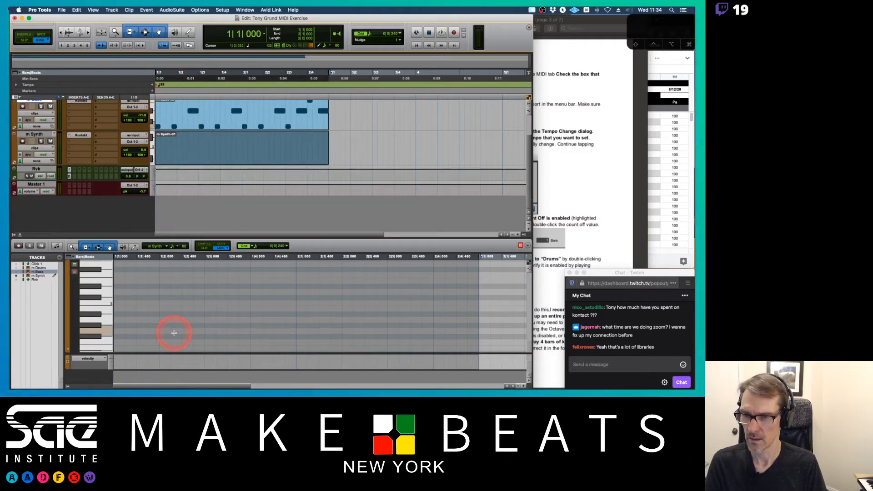
click(154, 187)
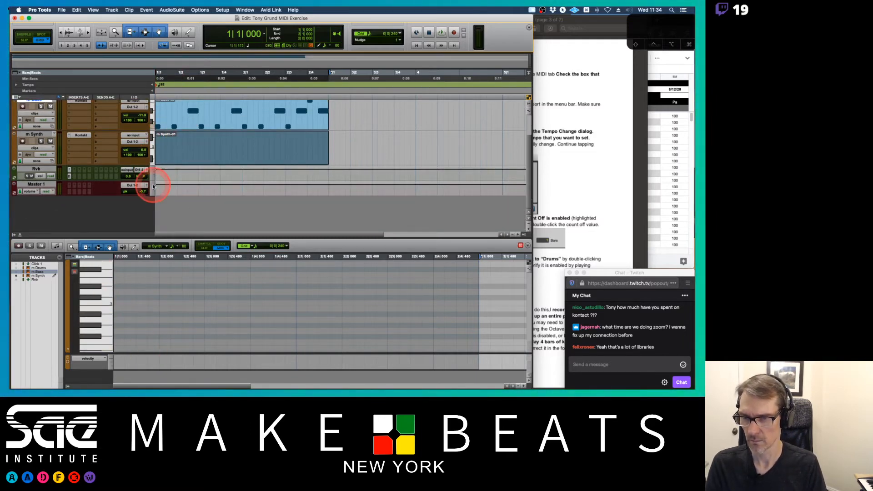
drag(145, 153, 143, 160)
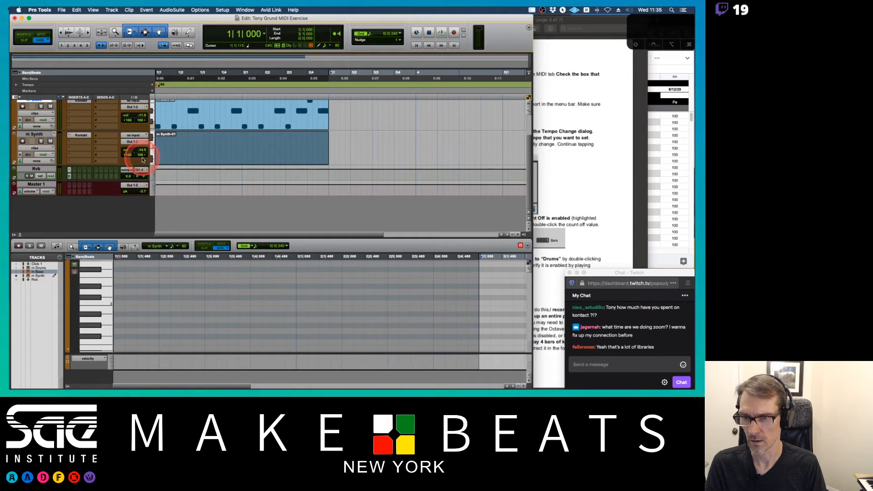
click(100, 303)
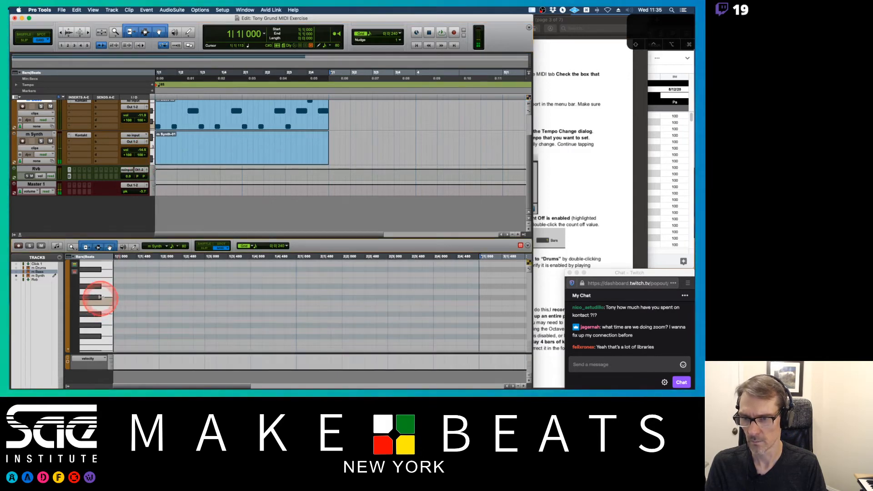
scroll(97, 296, up, 5)
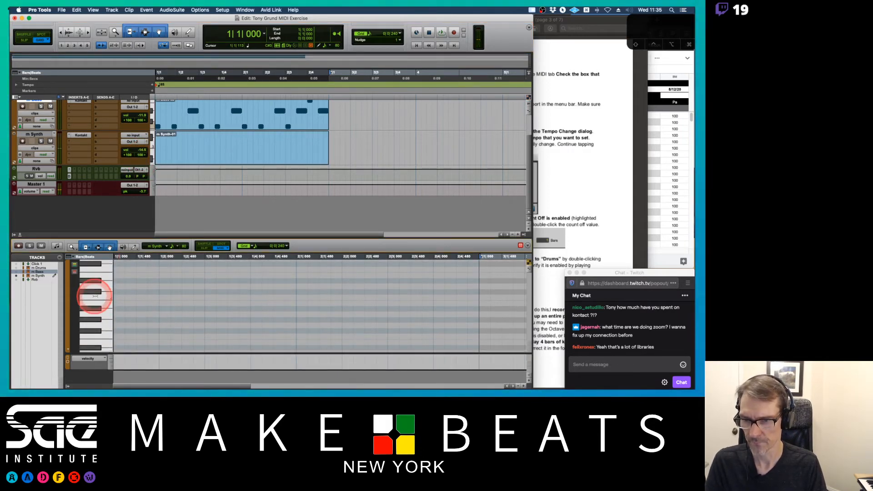
click(108, 296)
scroll(107, 297, up, 4)
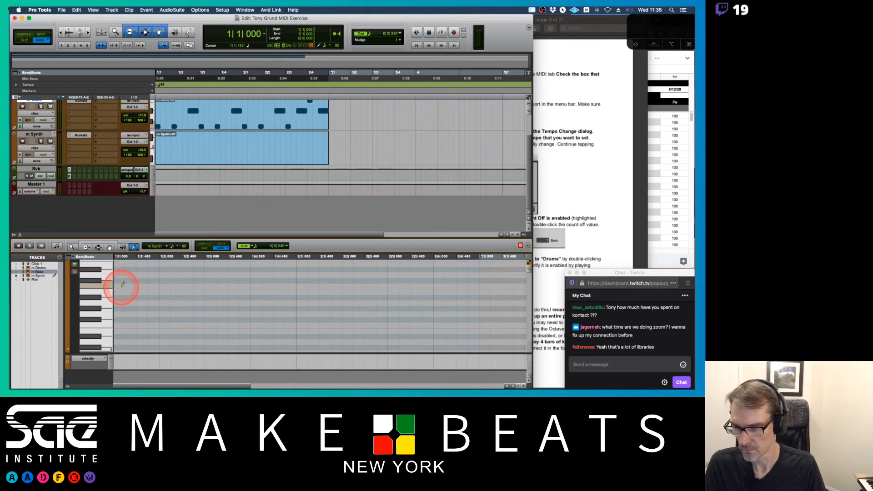
- Draw a bar-long m Synth melody from 1|1|000, one sixteenth note on every eighth: C, Bb, G, F, Eb, F, G, Bb
click(139, 297)
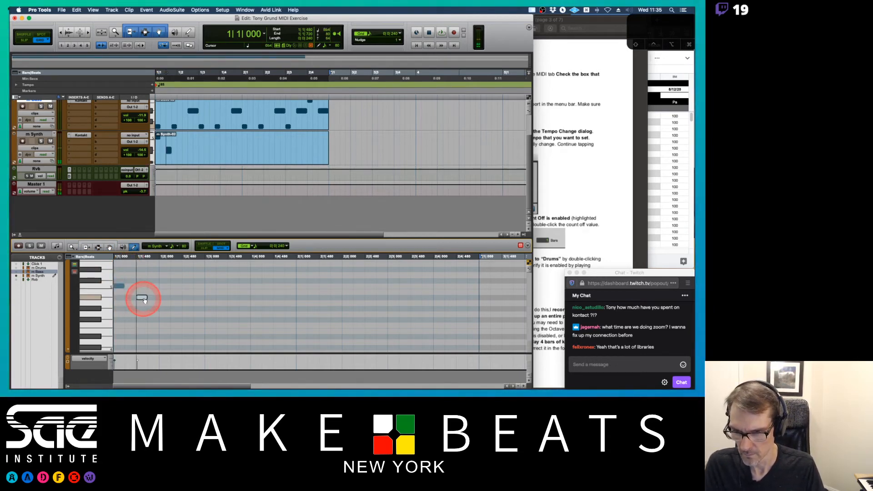
click(162, 314)
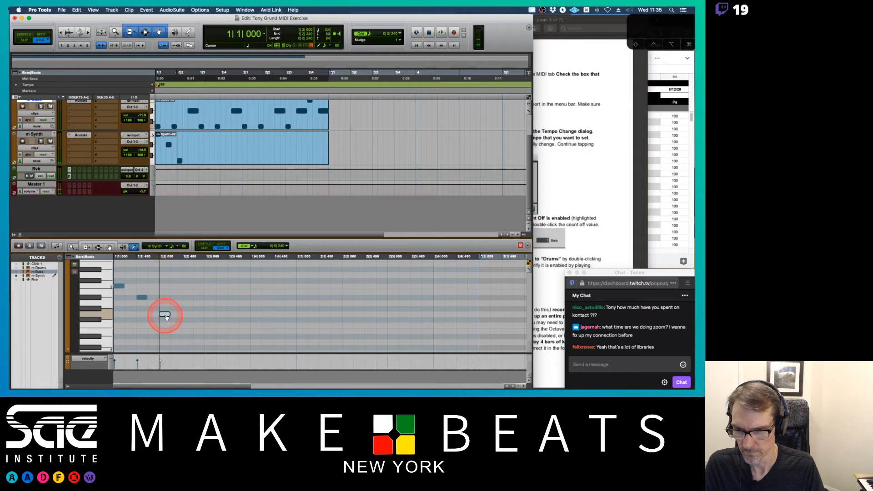
click(186, 325)
click(210, 336)
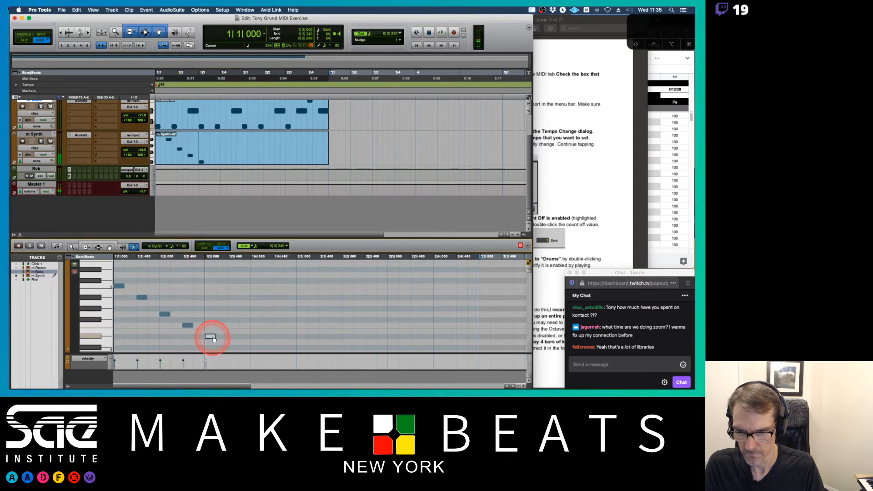
click(232, 325)
click(258, 314)
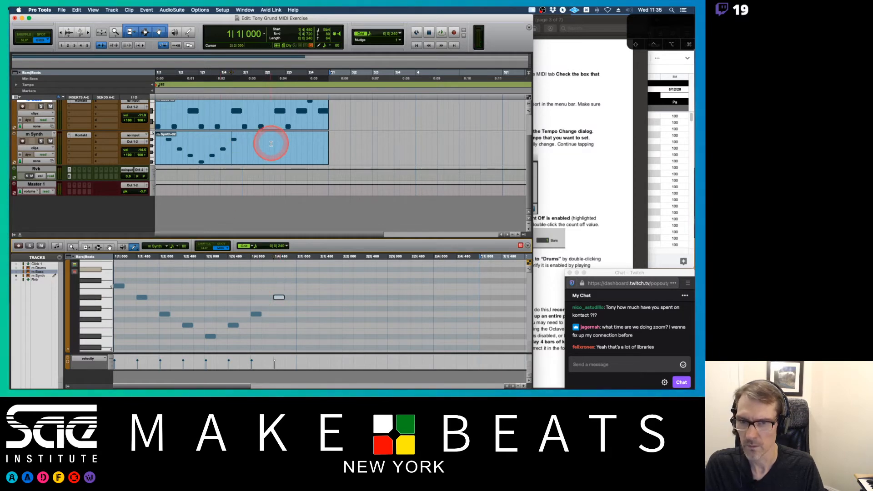
- Trim the m Synth clip to its one-bar melody, duplicate it into bar 2 and play back the result
drag(326, 143, 279, 156)
click(180, 152)
click(206, 139)
key(space)
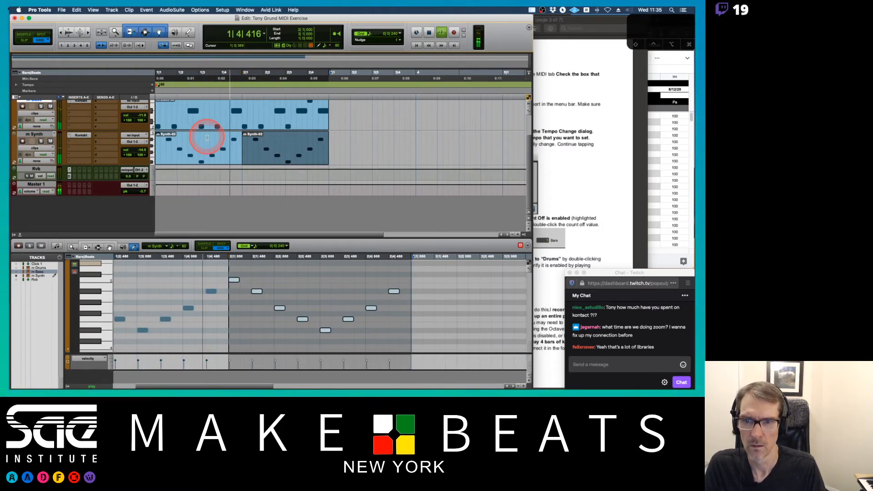
click(264, 142)
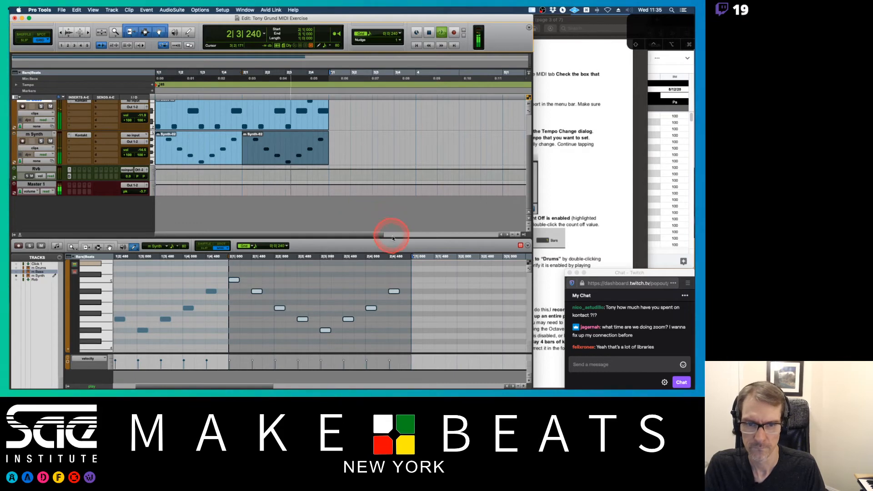
key(space)
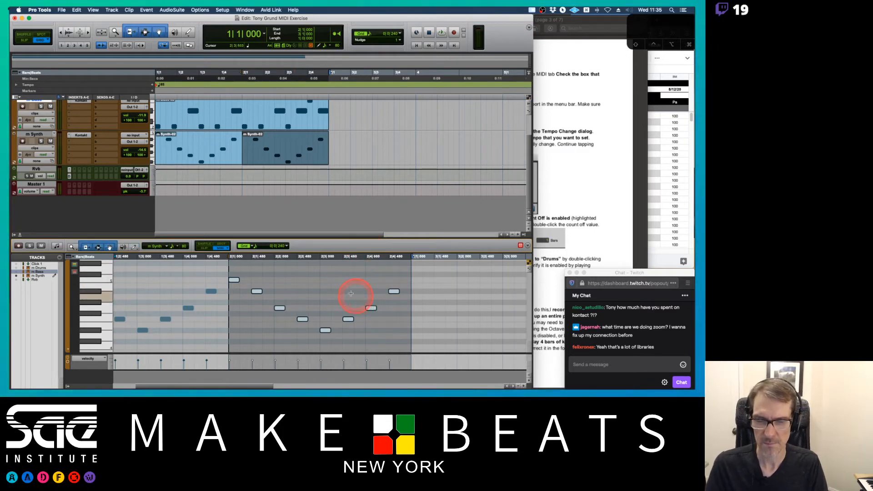
- Lower the m Synth note at 2|4|000 to Eb4 and the one at 2|4|480 to Bb3, auditioning the melody with playback
click(365, 299)
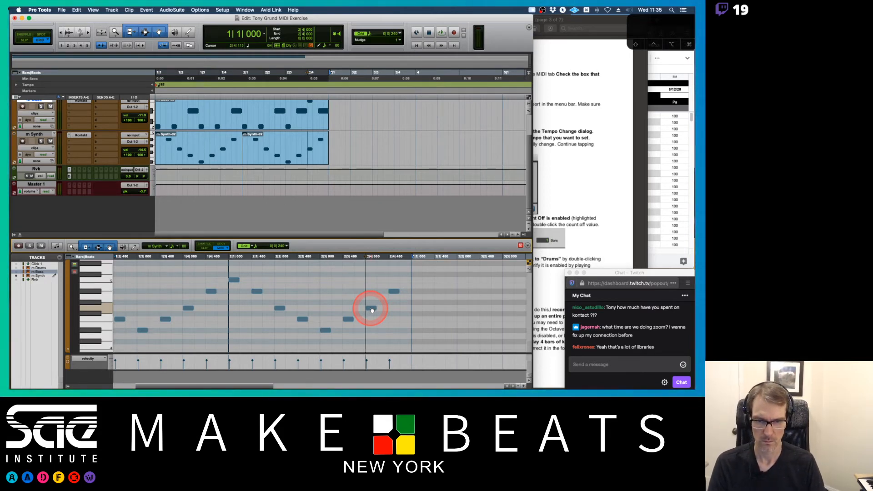
drag(372, 310, 371, 331)
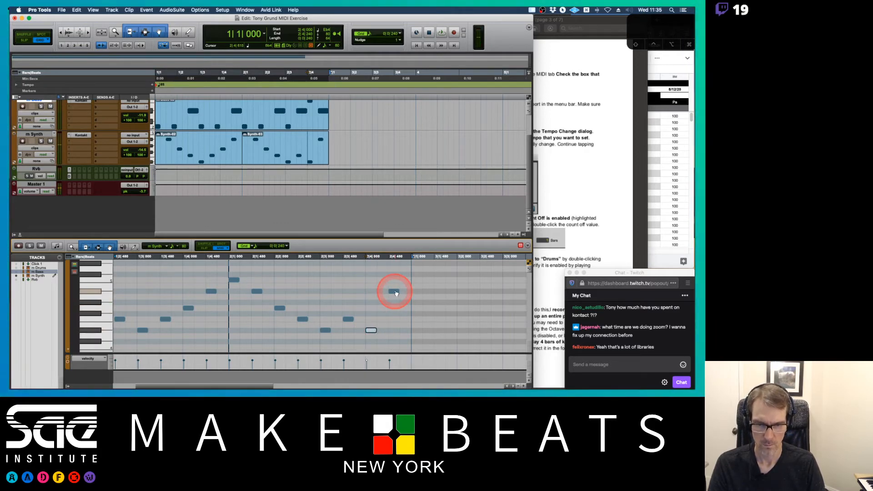
drag(394, 293, 395, 336)
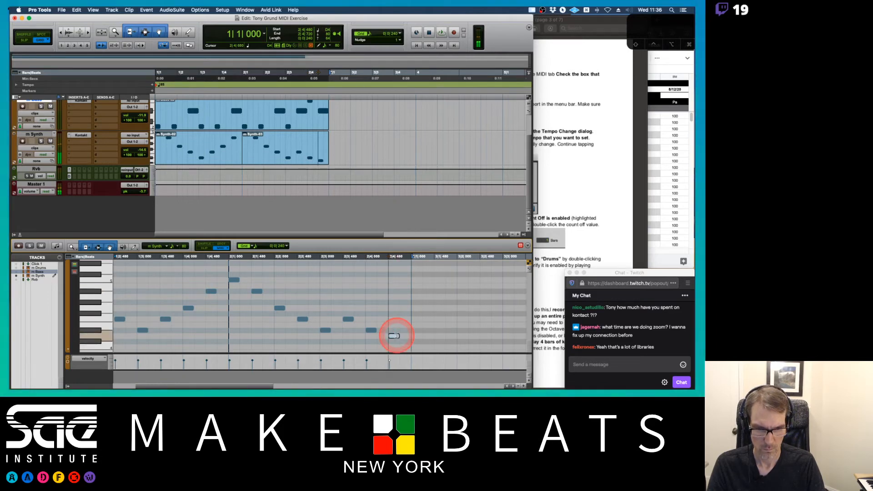
key(space)
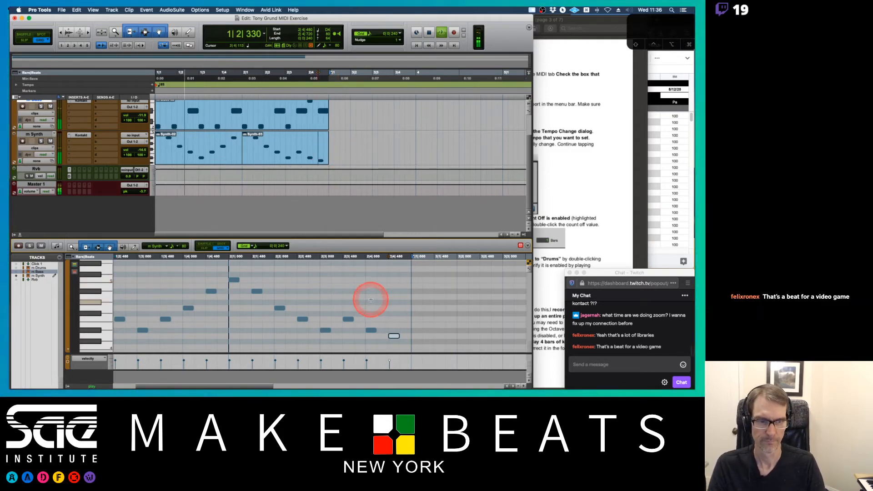
scroll(382, 299, down, 1)
scroll(383, 299, down, 2)
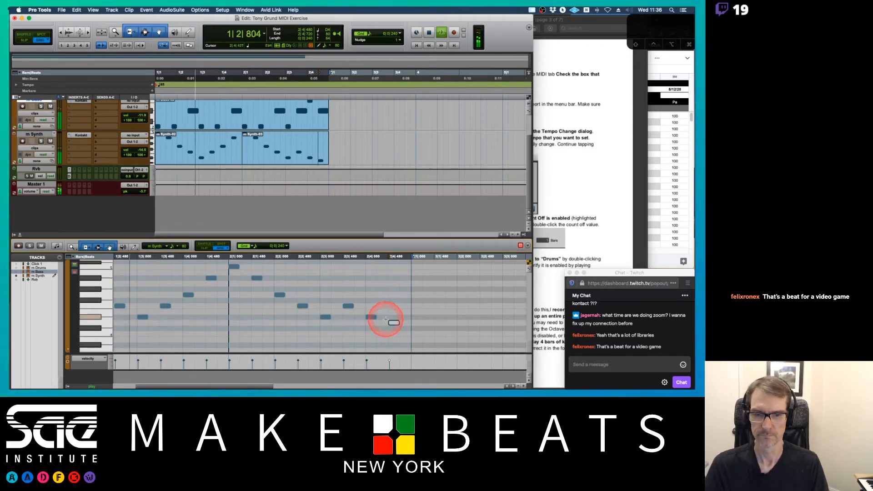
drag(393, 323, 398, 347)
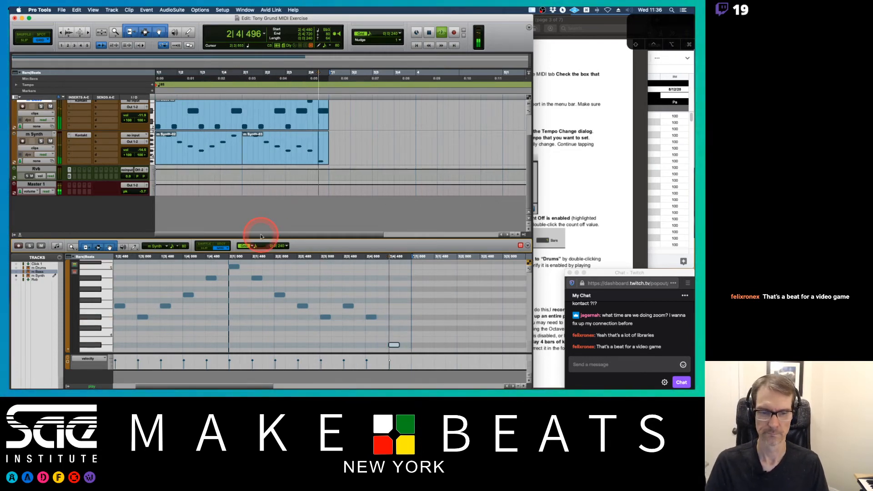
key(space)
- Consolidate the two m Synth clips into one, shorten all its notes to very short staccato hits and play back
click(217, 155)
shift+click(255, 158)
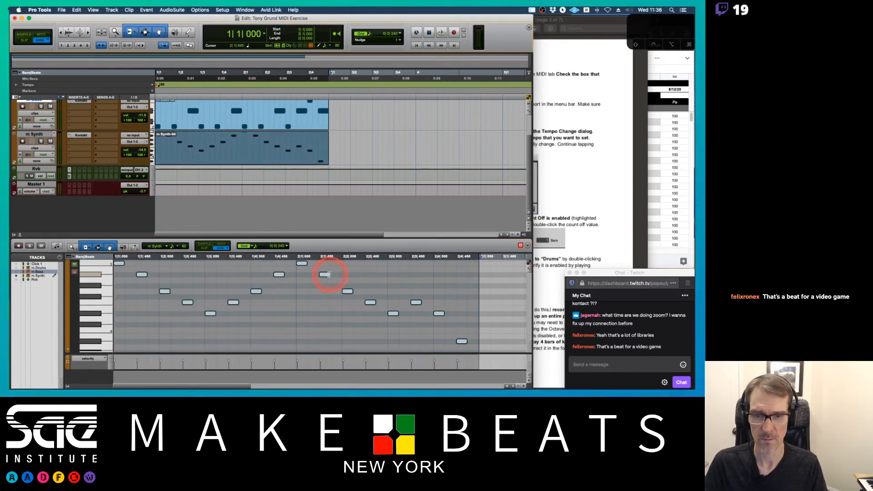
drag(329, 274, 326, 274)
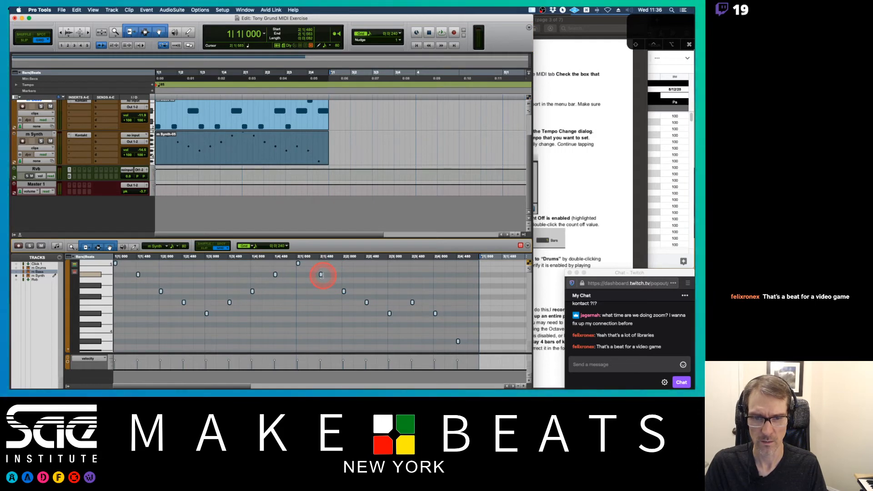
click(321, 275)
key(space)
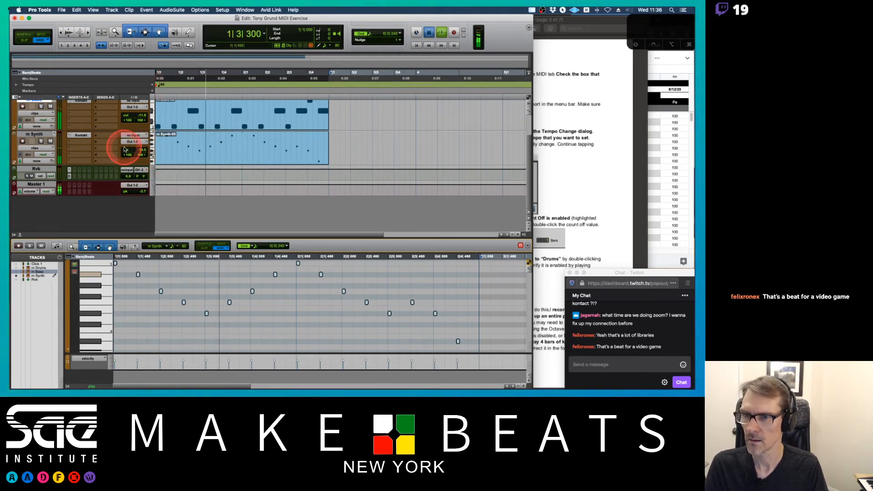
key(space)
- Set the Rvb track's input to Bus 1-2 in the Mix window
key(super+equal)
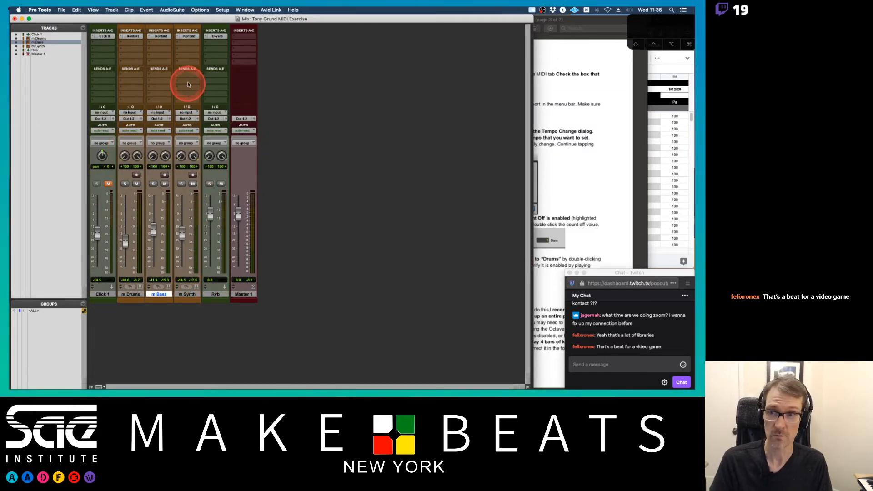
click(214, 113)
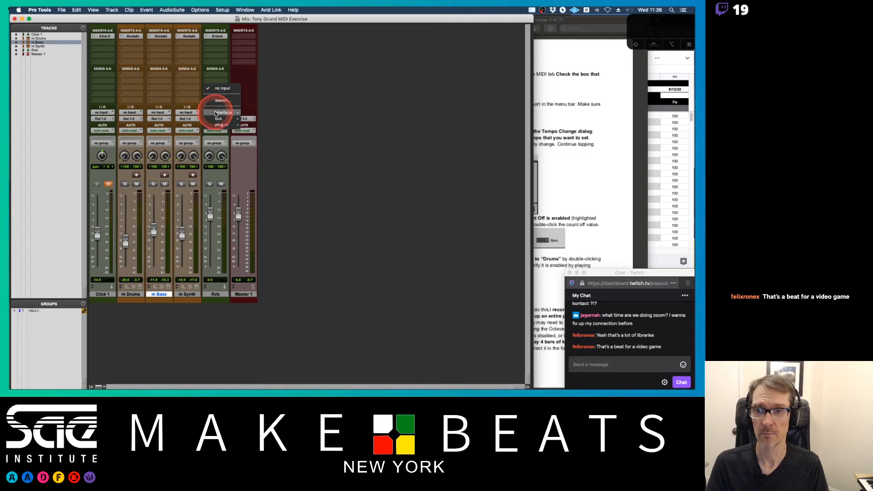
mouse_move(222, 119)
click(267, 120)
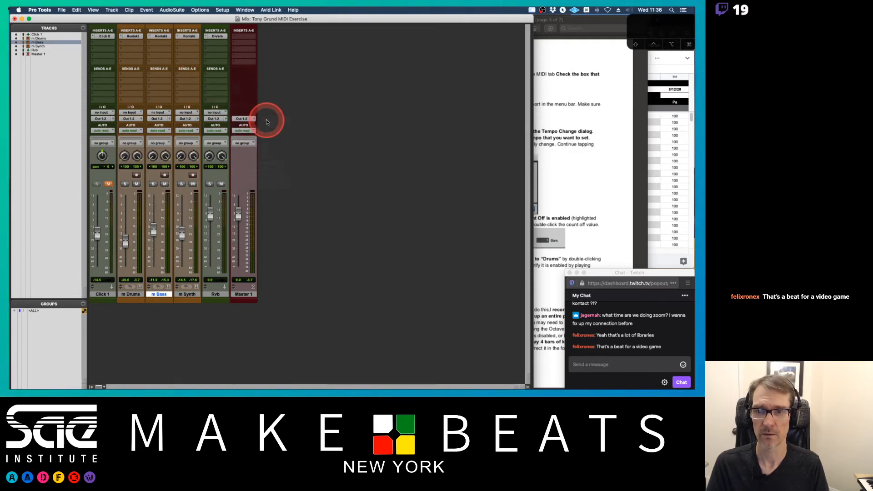
- Add a Bus 1-2 send to the m Synth track and lower the send level by a few dB during playback
click(183, 71)
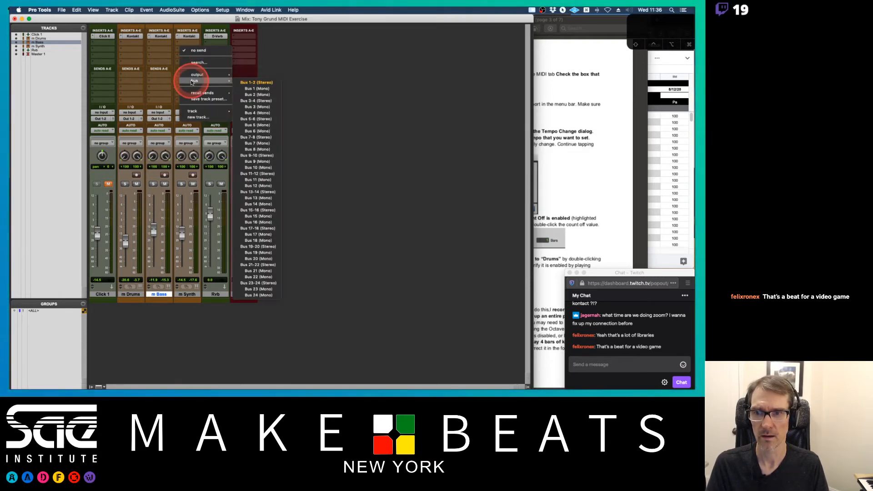
click(170, 81)
click(185, 76)
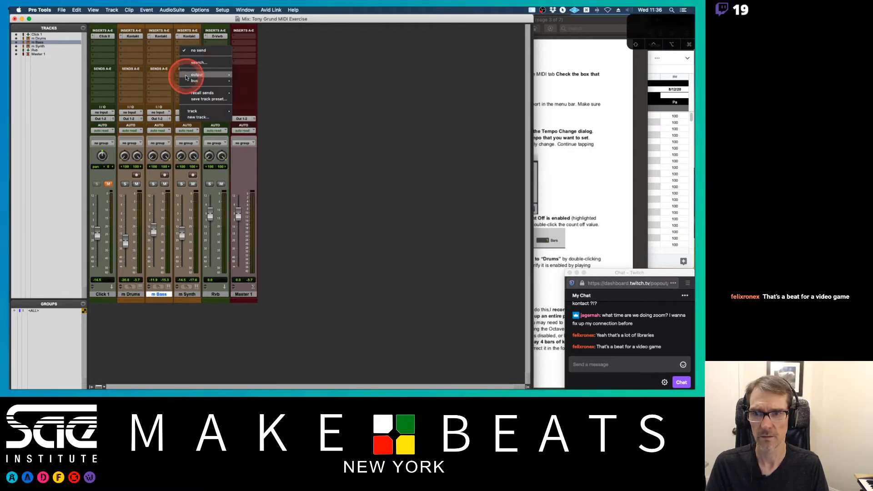
click(250, 82)
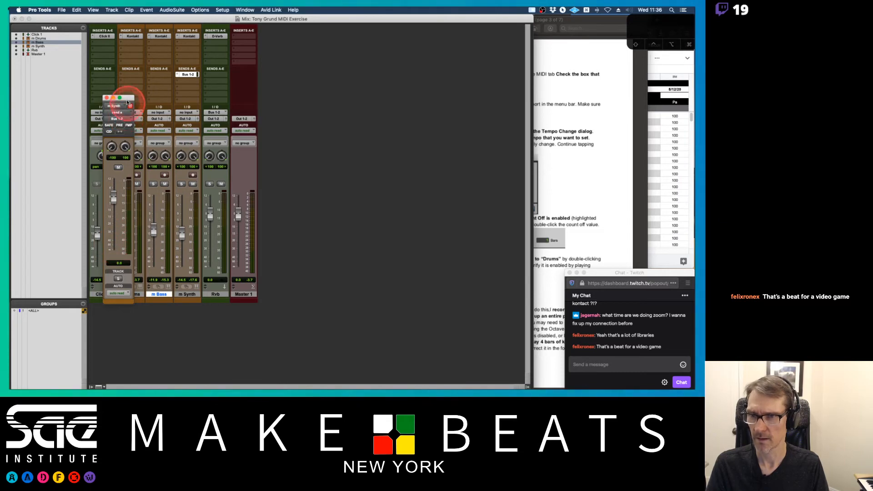
drag(129, 103, 291, 96)
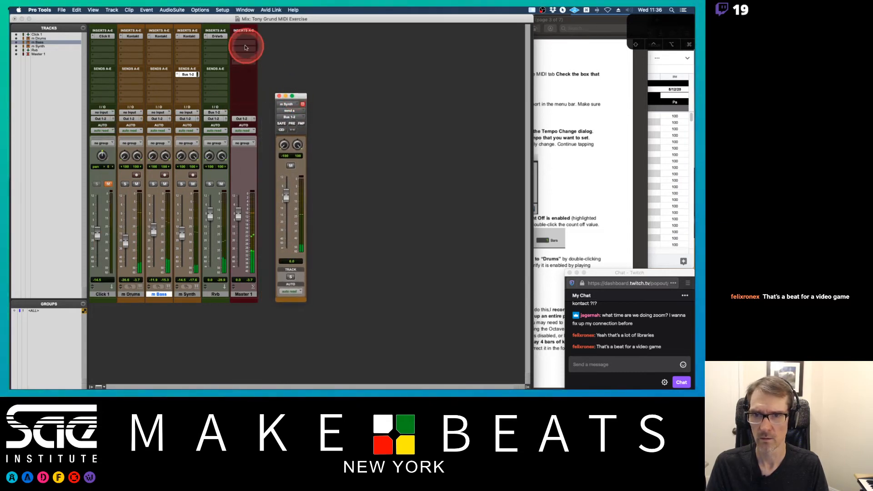
drag(286, 195, 288, 204)
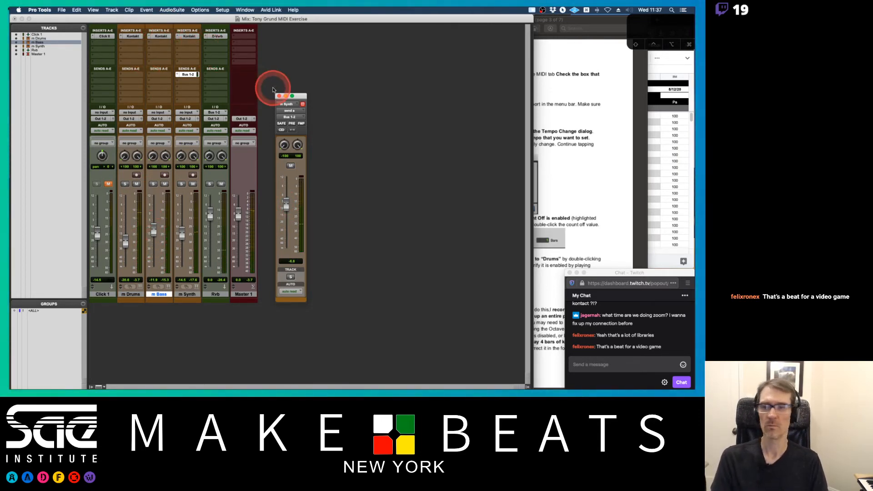
- Insert the stereo AIR Vintage Filter modulation plug-in on the m Bass track, below Kontakt
click(159, 42)
mouse_move(182, 43)
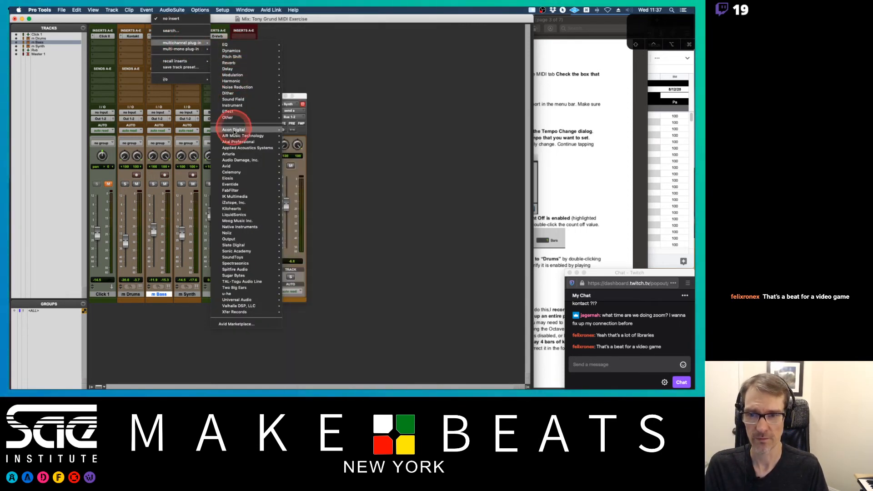
mouse_move(233, 132)
mouse_move(243, 149)
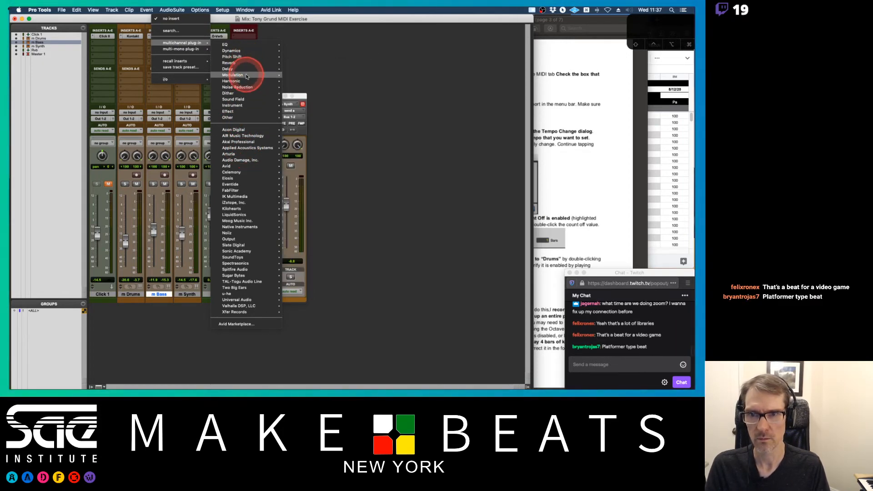
mouse_move(238, 74)
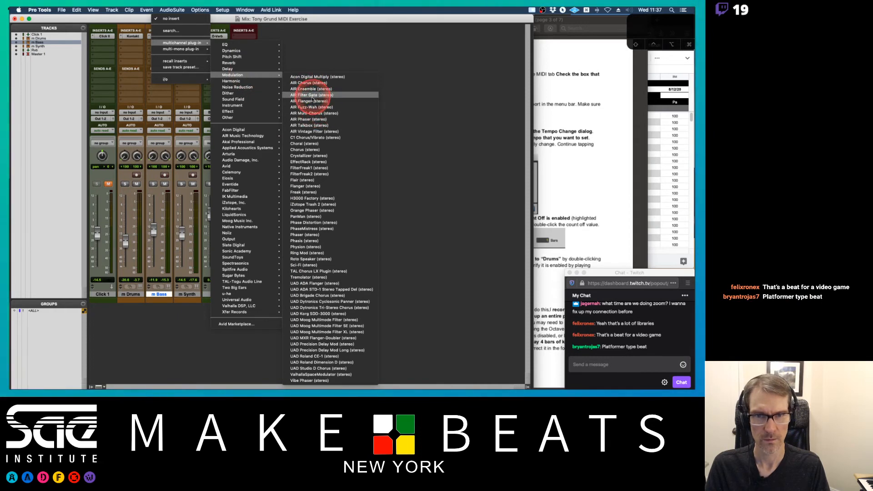
click(308, 131)
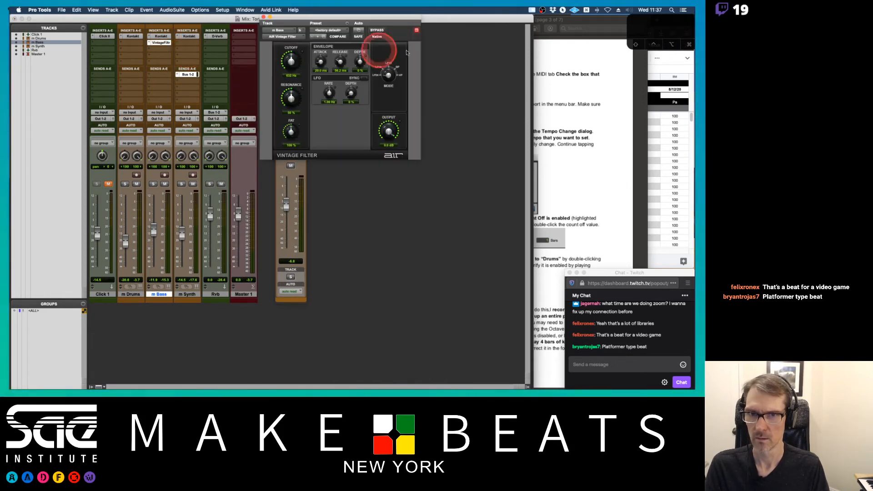
- Set the m Bass filter's cutoff to about 474 Hz and resonance to 0% during playback, and close the plug-in and send windows
key(space)
drag(289, 61, 290, 68)
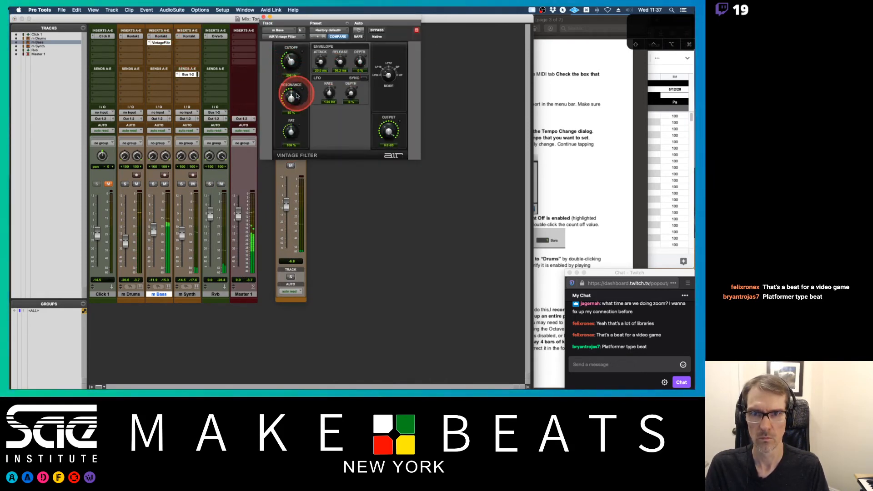
drag(293, 100, 286, 157)
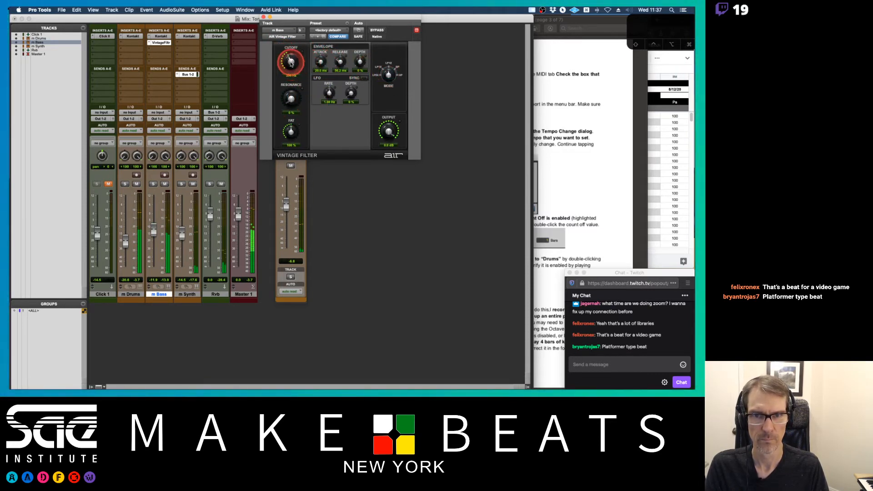
drag(291, 63, 293, 61)
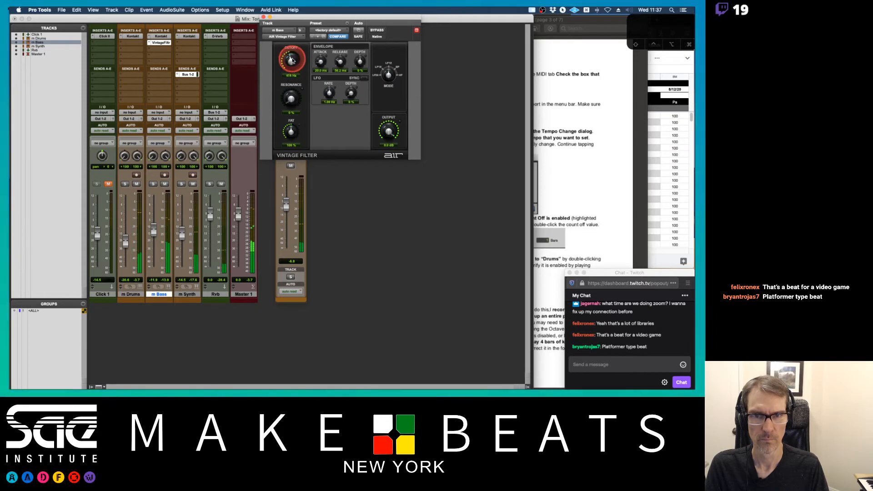
click(263, 17)
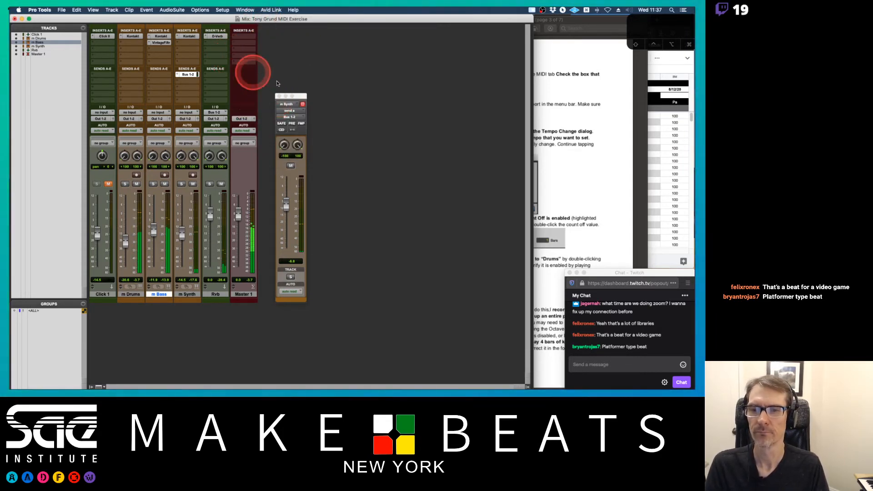
click(278, 96)
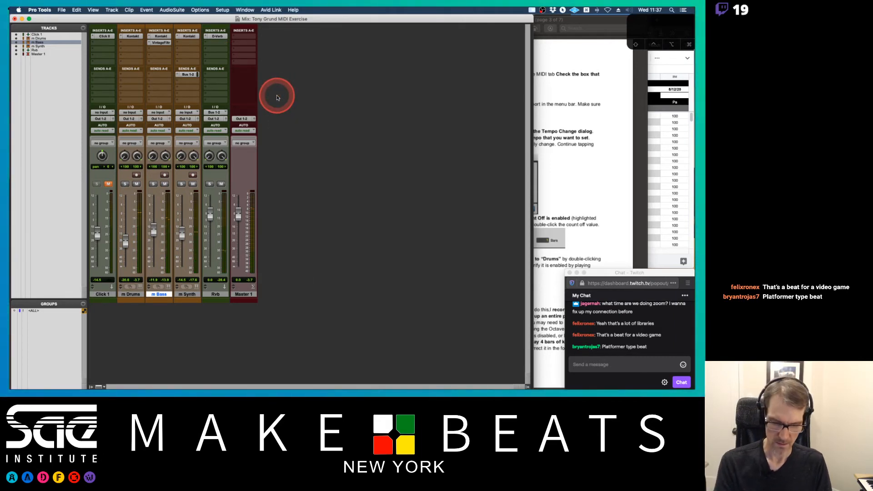
- Return to the Edit window, hide the docked MIDI Editor and set the m Drums track height to medium
key(super+equal)
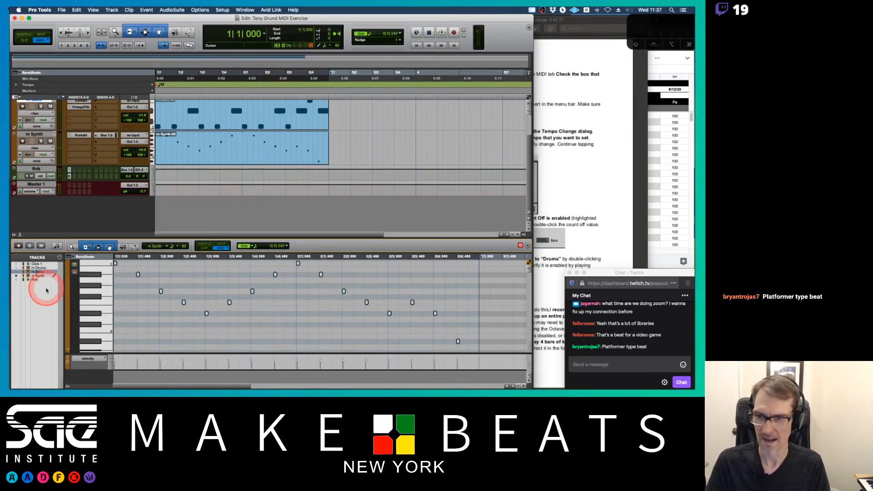
click(20, 235)
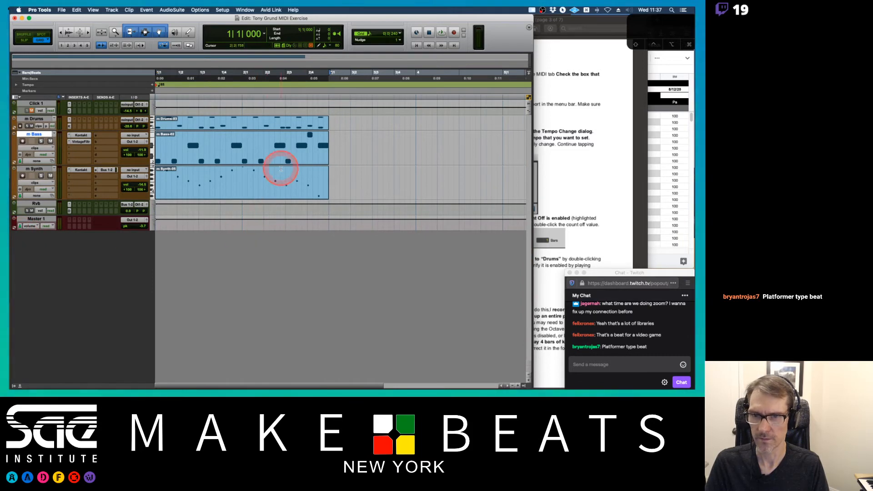
click(154, 126)
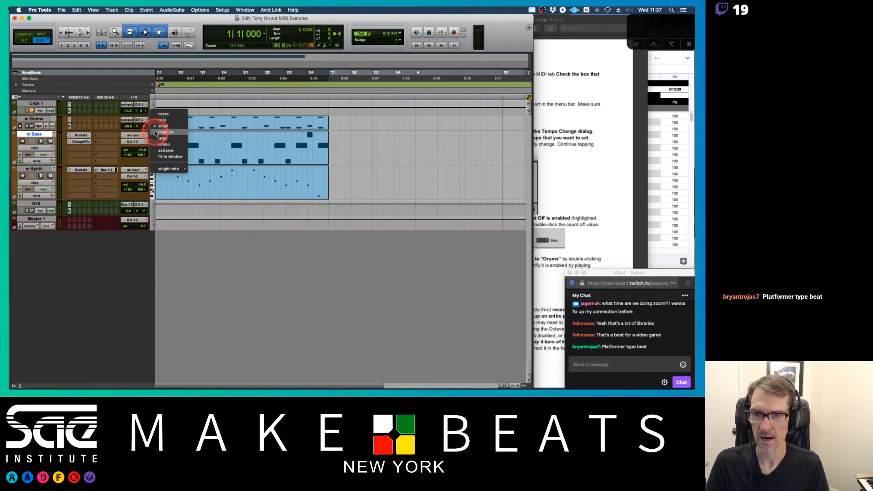
click(155, 132)
- Zoom the Edit window timeline out horizontally and set the grid value to 1 bar
key(super+bracketleft)
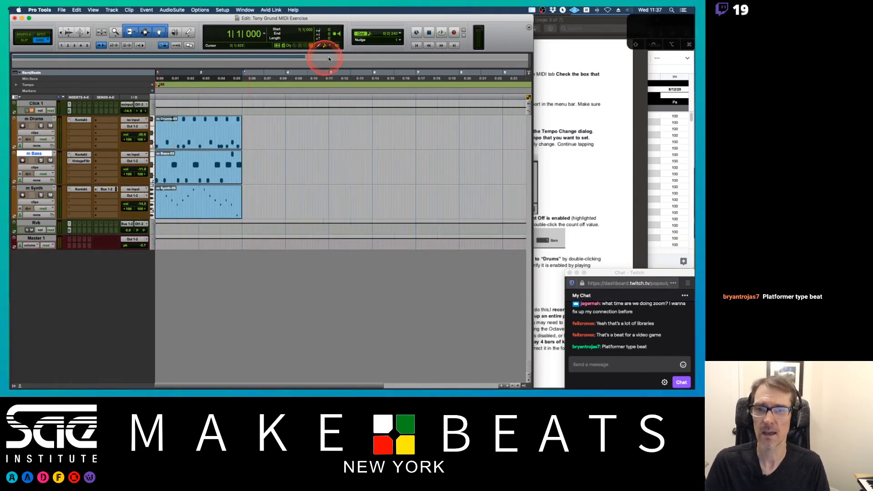
click(400, 37)
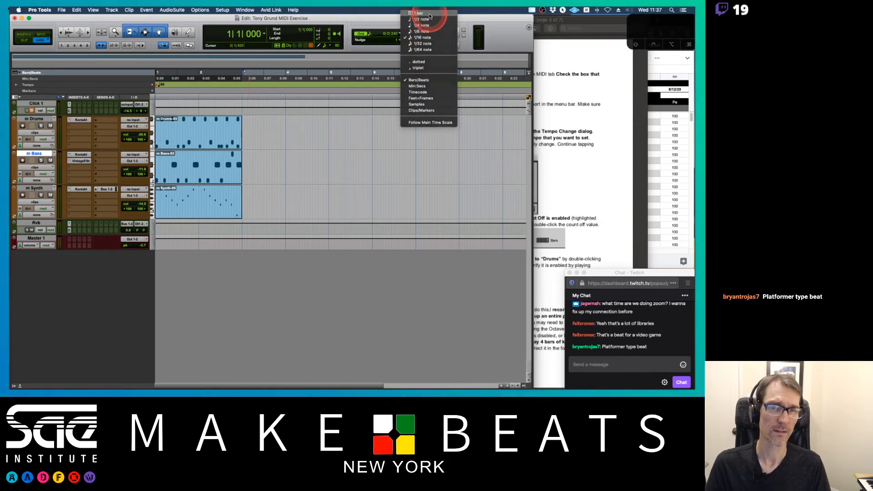
click(429, 15)
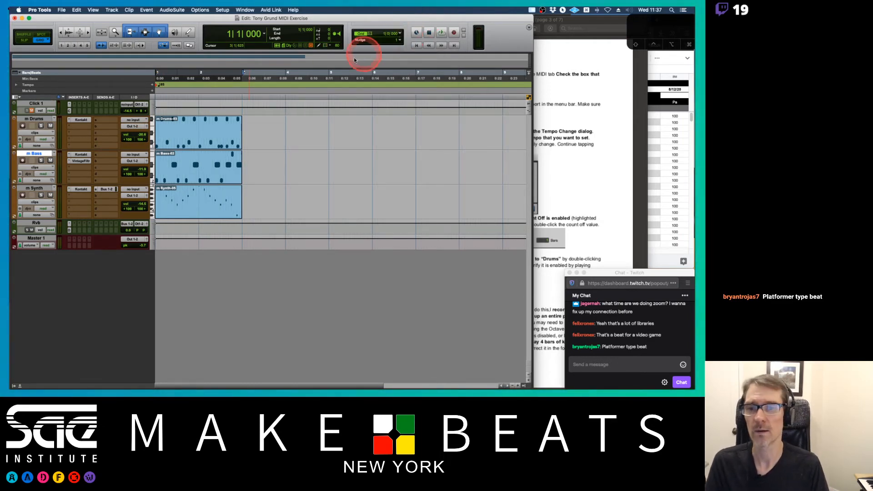
- Move the two-bar m Drums and m Bass clips together from bar 1 to bar 3, and start playback
click(190, 146)
click(195, 175)
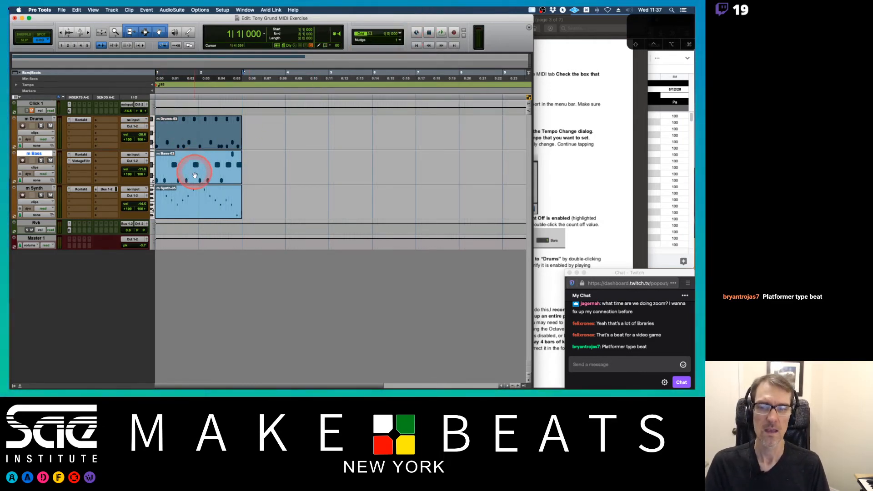
shift+click(193, 210)
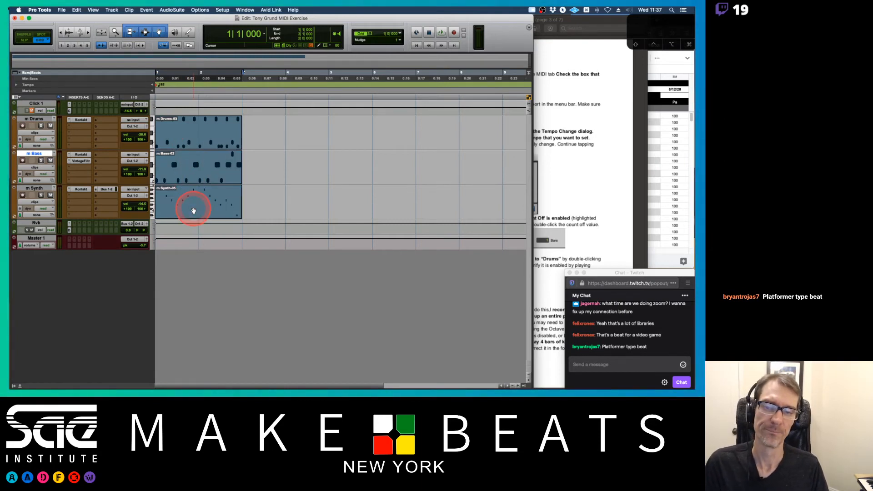
click(253, 140)
click(211, 141)
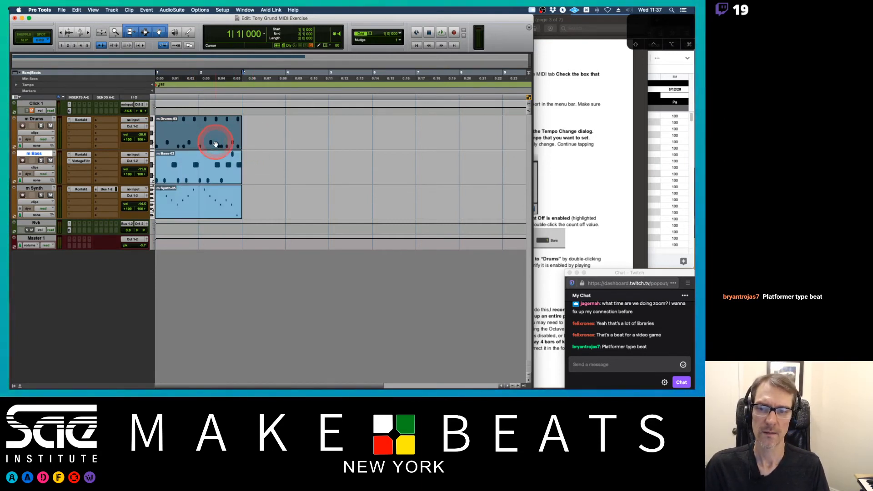
shift+click(205, 177)
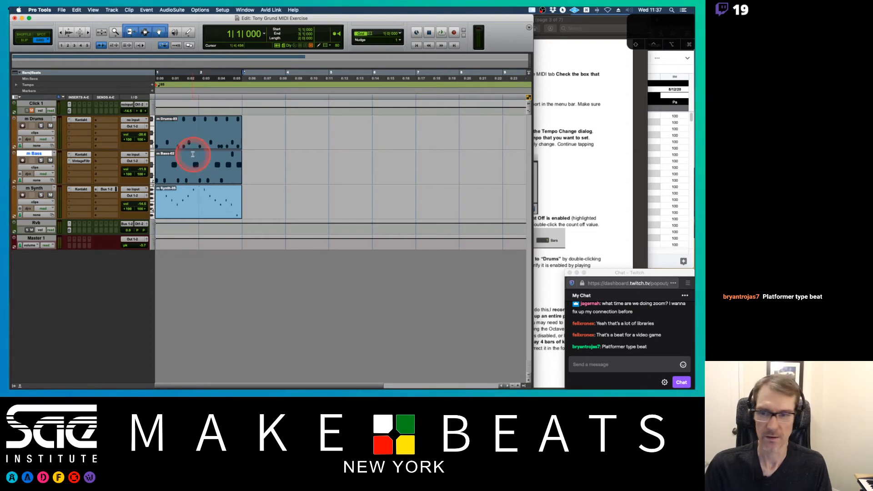
drag(193, 141, 279, 141)
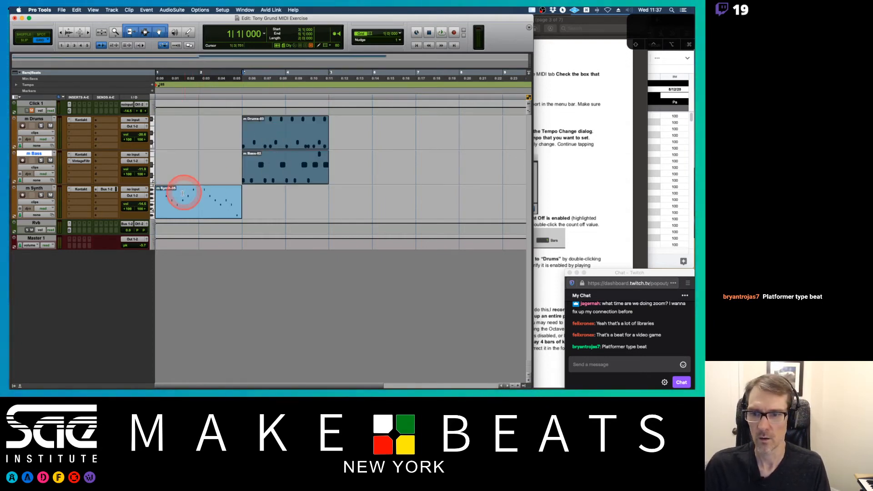
key(space)
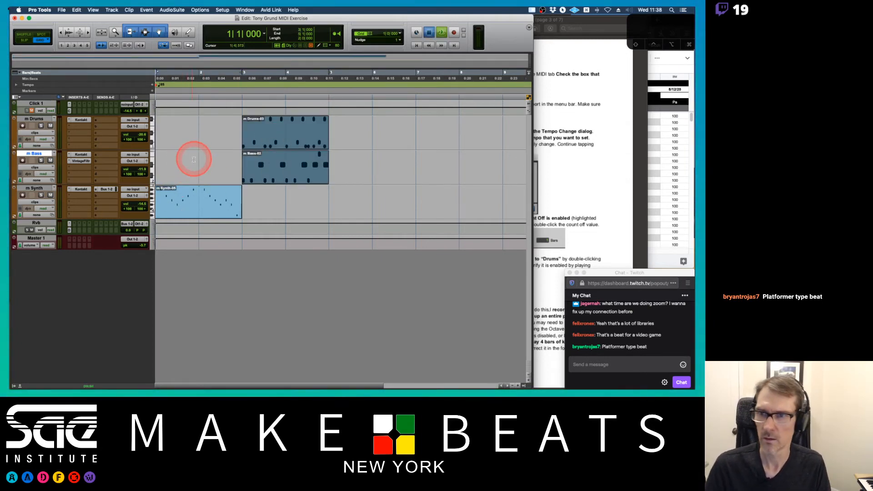
- Move the m Drums clip to bar 5 and duplicate the m Synth clip into bars 3 and 4
click(271, 143)
drag(271, 143, 358, 142)
click(218, 212)
key(super+c)
key(super+d)
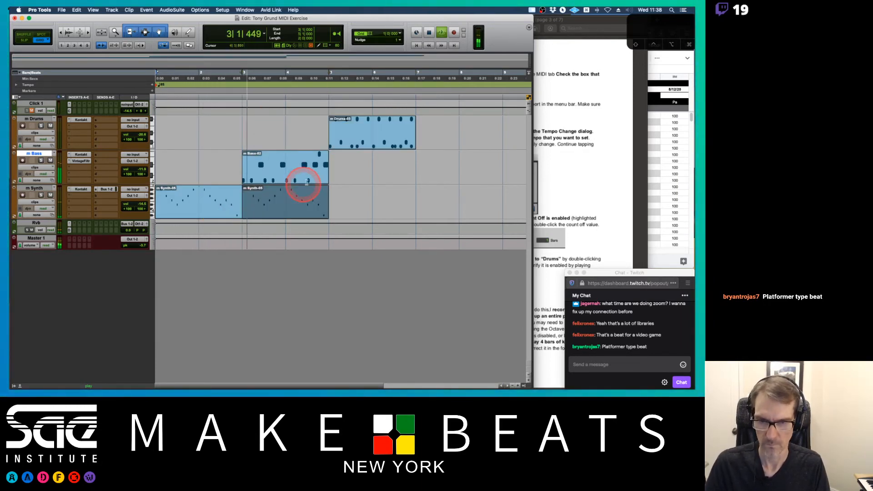
- Duplicate the m Bass and m Synth clips of bars 3 and 4 together into bars 5 and 6
click(287, 178)
shift+click(286, 208)
key(super+d)
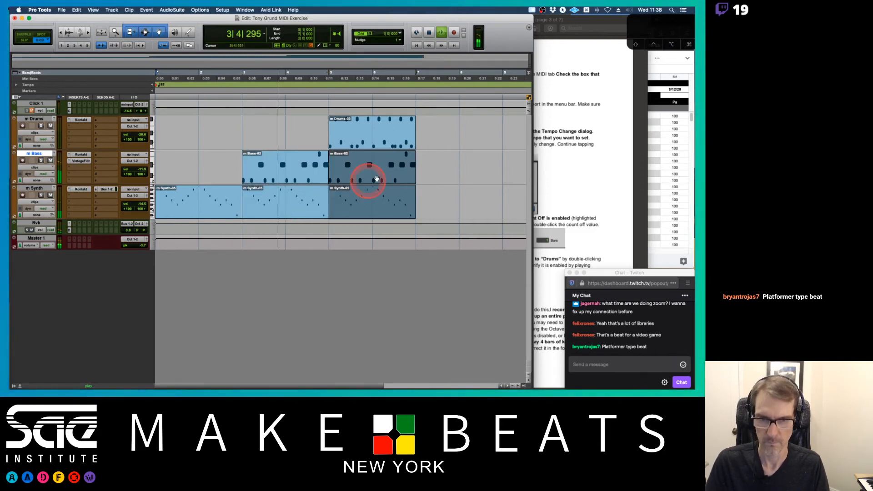
- Duplicate the m Drums and m Synth clips of bars 5 and 6 into bars 7 and 8, without the bass
click(377, 143)
key(super+d)
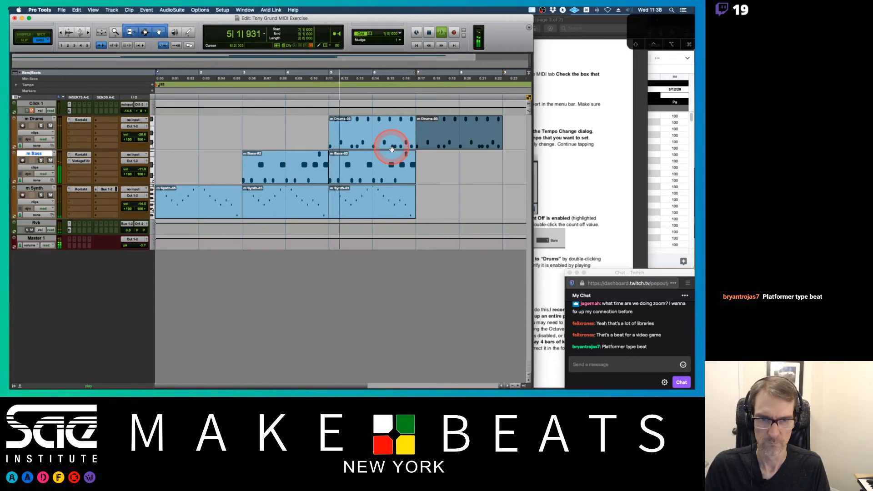
click(363, 212)
key(super+d)
- Copy the m Bass clip from bar 5 to bar 9, leaving bars 7 and 8 without bass
scroll(432, 143, right, 5)
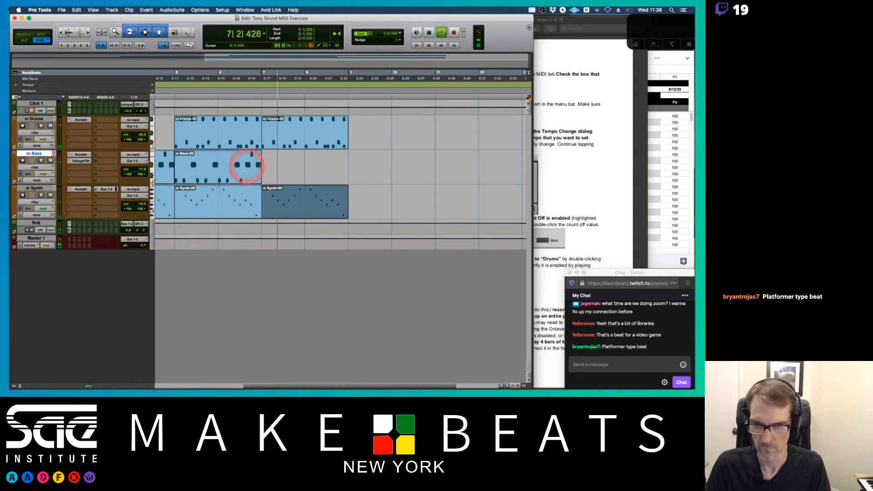
click(172, 191)
click(200, 180)
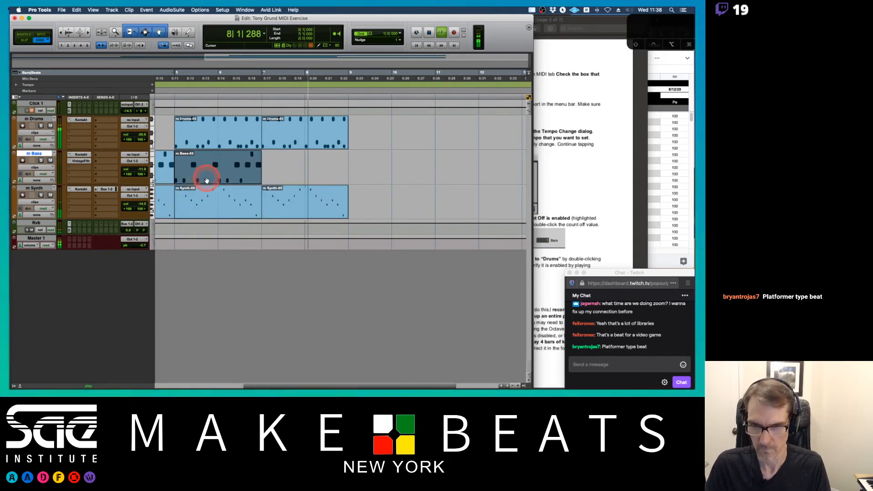
drag(207, 180, 373, 171)
- Duplicate the m Drums clip into bars 9 and 10, and duplicate the drum and bass clips there into bars 11 and 12
click(318, 144)
key(super+d)
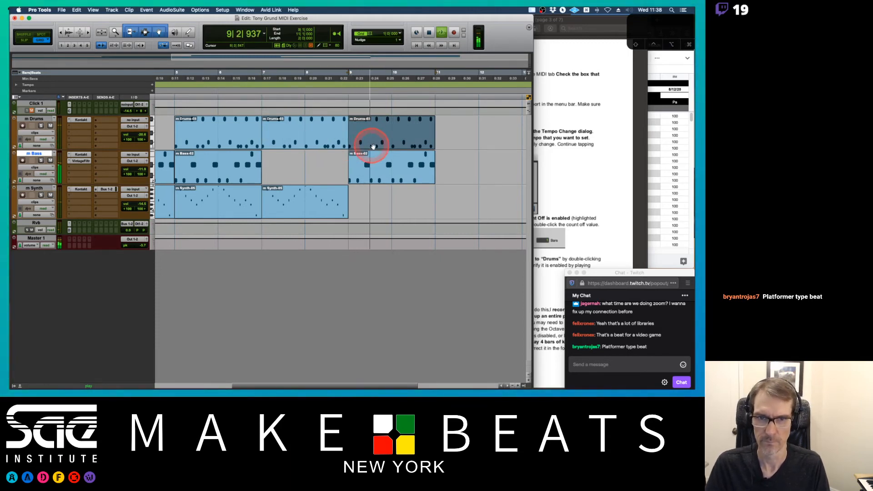
shift+click(375, 175)
key(super+d)
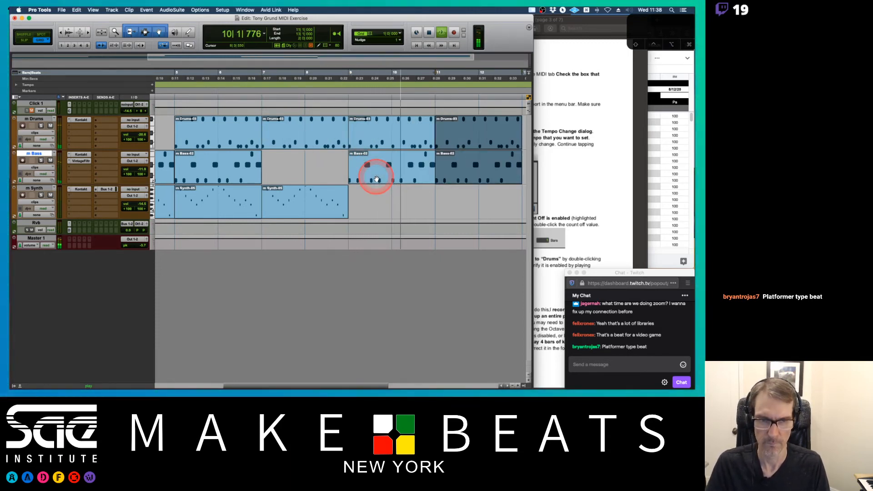
- Copy the two-bar m Synth and m Drums clips to bars 13 and 15 so both tracks fill bars 13 to 16
key(super+bracketleft)
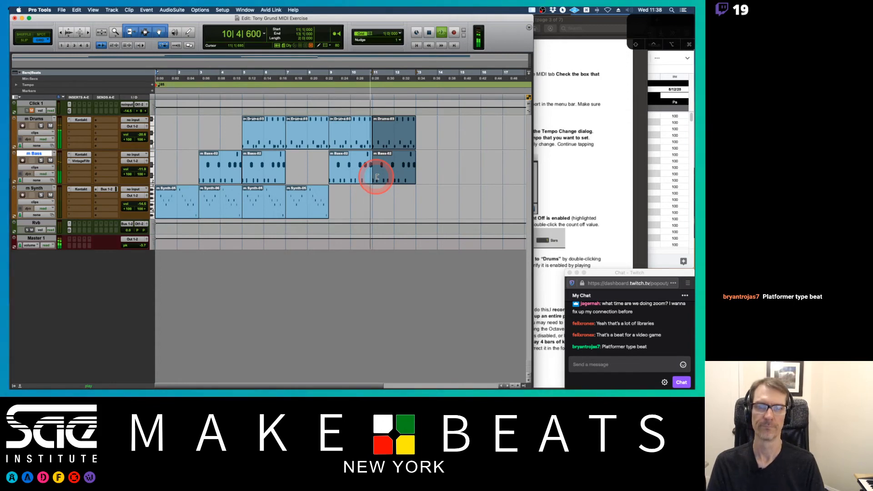
click(308, 205)
drag(307, 206, 472, 210)
drag(398, 138, 481, 143)
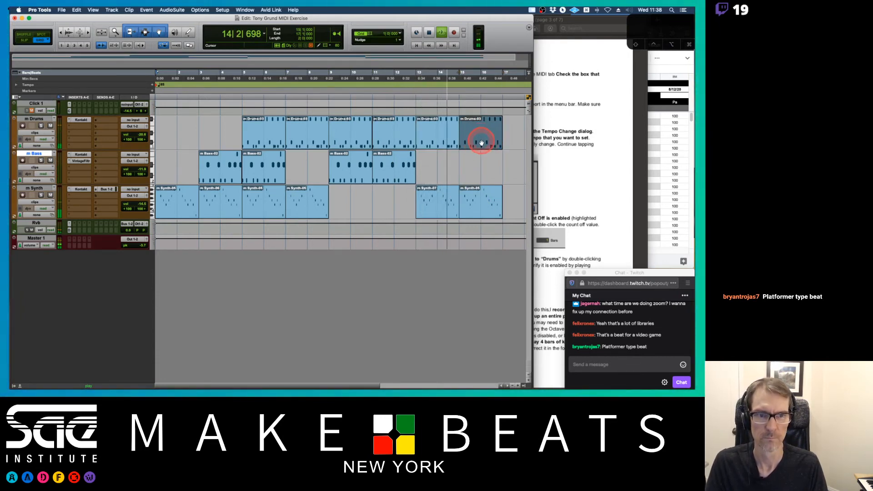
- Open the m Drums clip at bar 15 in the MIDI Editor, delete its snare notes and stop playback
double_click(481, 143)
drag(180, 305, 482, 313)
key(Delete)
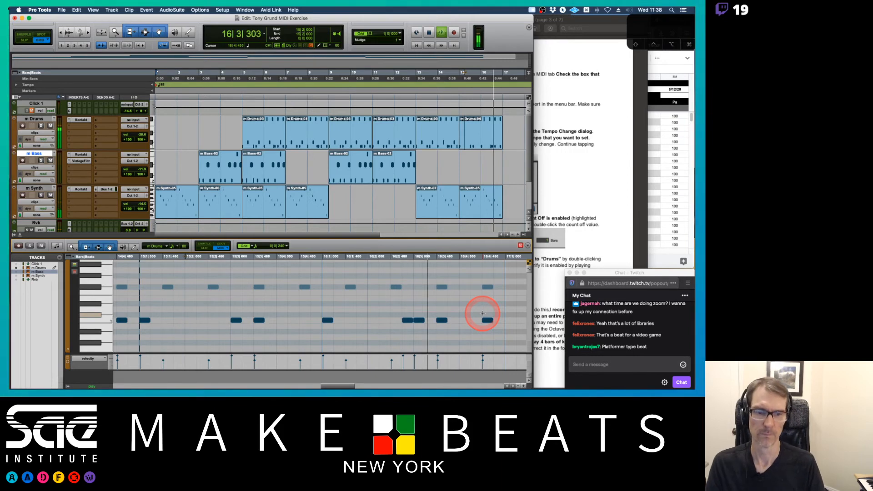
key(space)
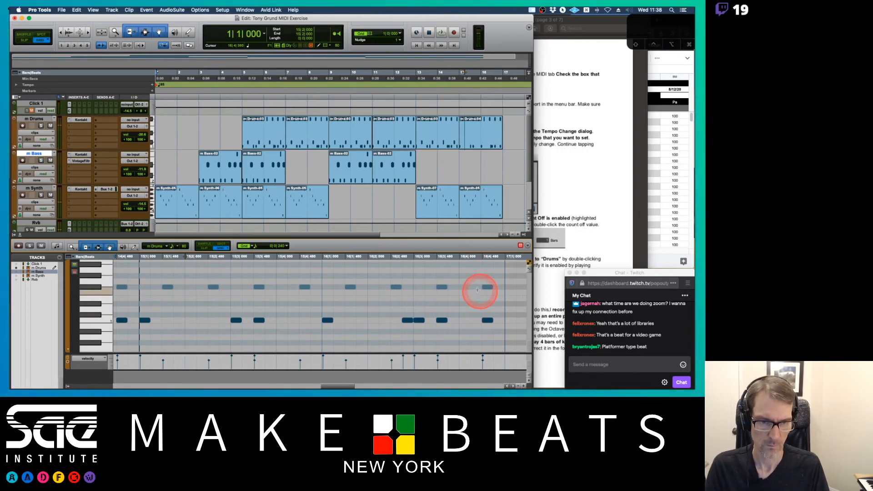
- Delete the last kick and hi-hat notes near the end of bar 16 in the final m Drums clip
click(485, 320)
key(Delete)
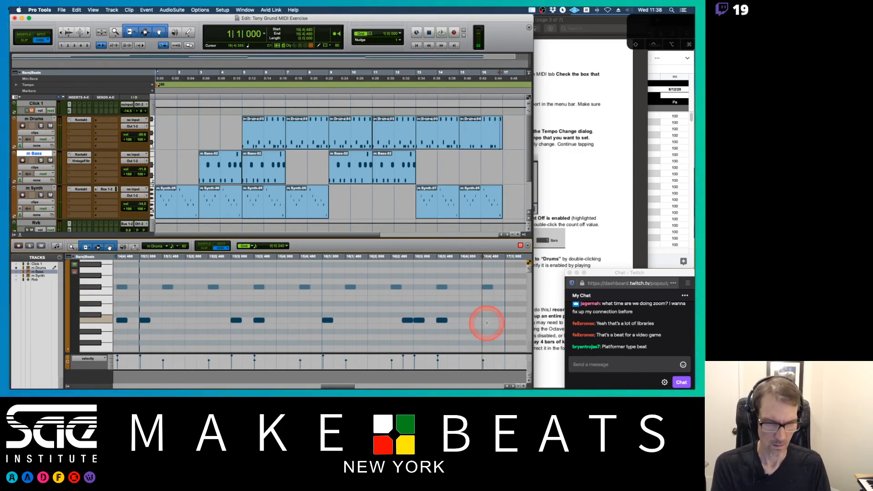
click(487, 287)
key(Delete)
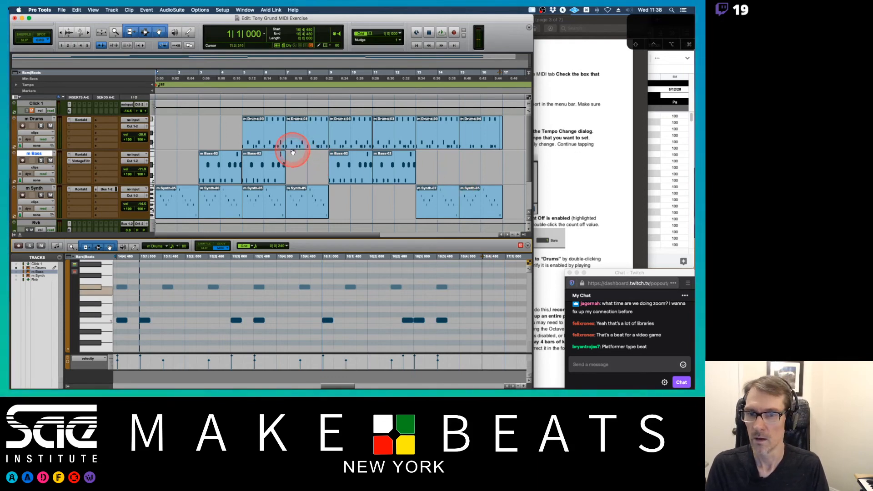
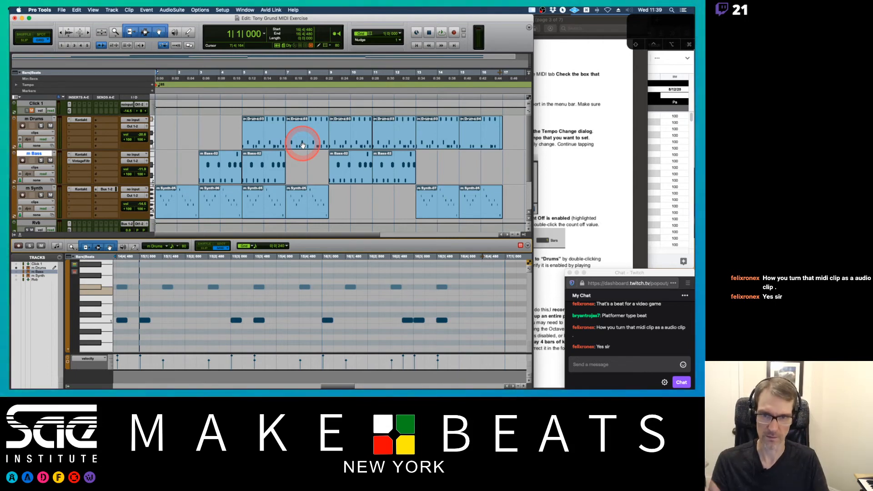
- Select the m Drums clip at bar 7, take a screenshot of the arrangement, and view and close the captured image
click(303, 145)
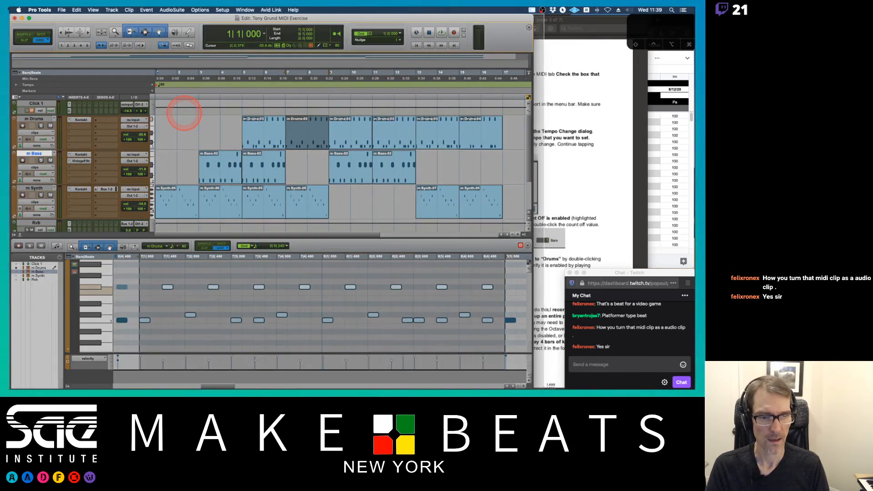
key(super+shift+3)
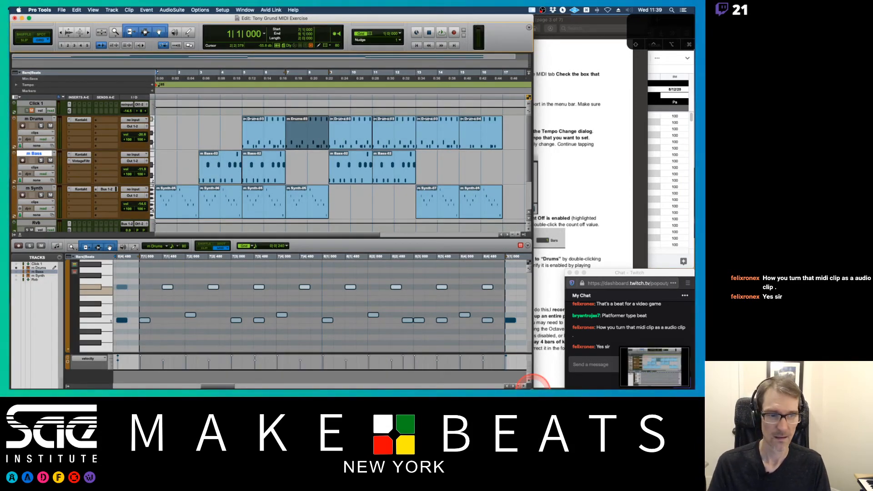
click(635, 369)
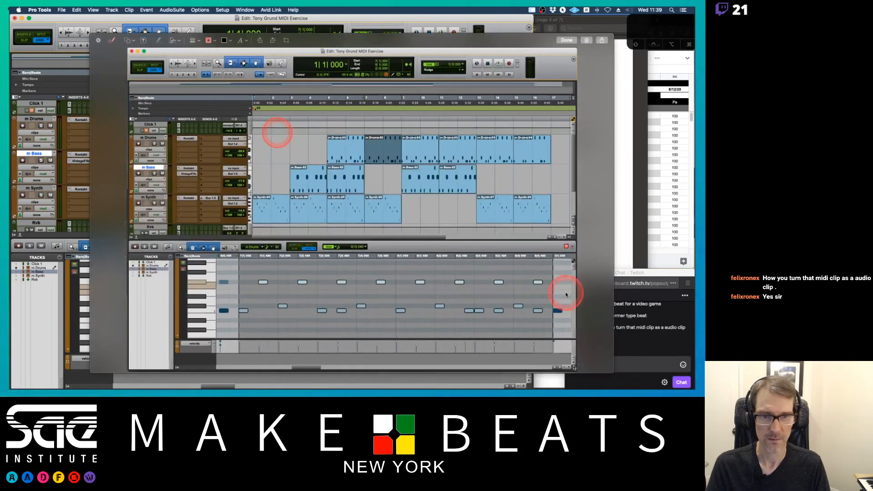
click(97, 41)
- Switch to Preview, review pages 3 and 4 of the Pro Tools MIDI Recording Exercise PDF, and close the document
key(super+Tab)
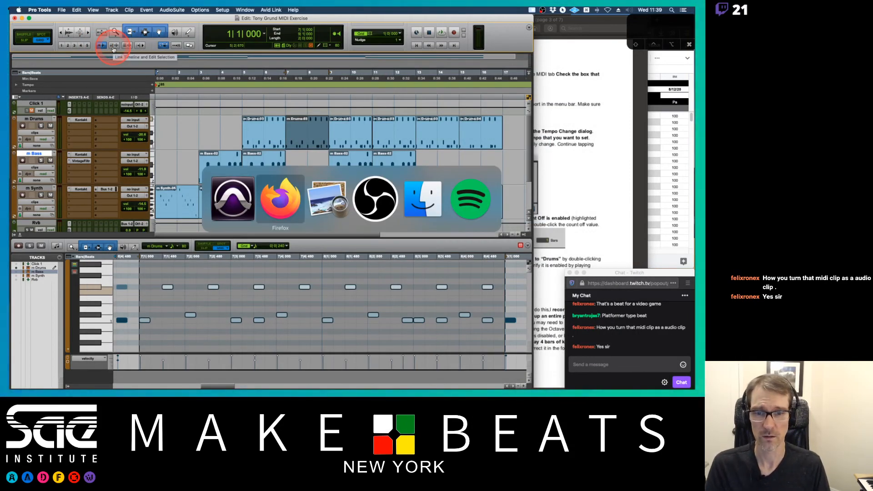
key(super+Tab)
click(430, 123)
click(441, 17)
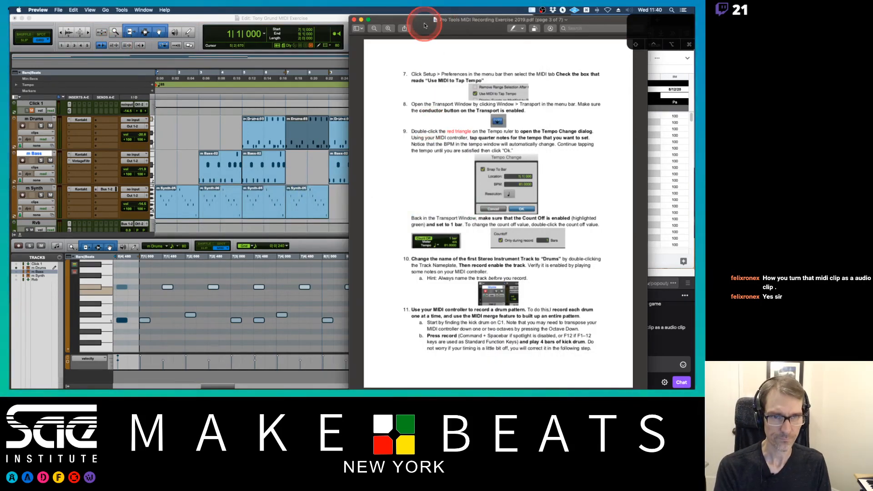
drag(440, 17, 127, 16)
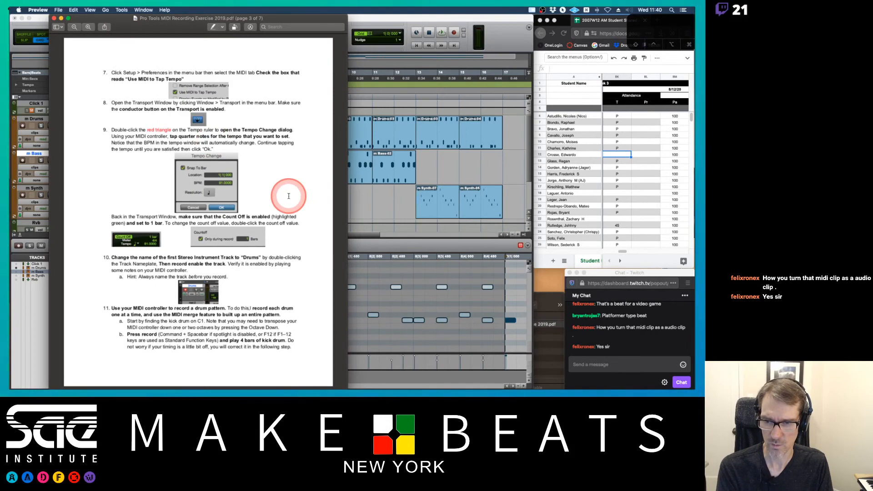
scroll(288, 195, down, 3)
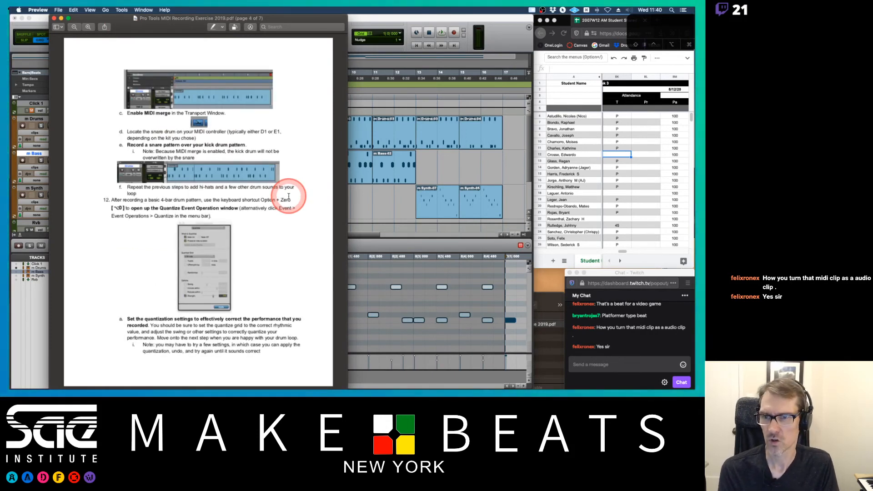
scroll(289, 196, up, 3)
scroll(193, 297, down, 3)
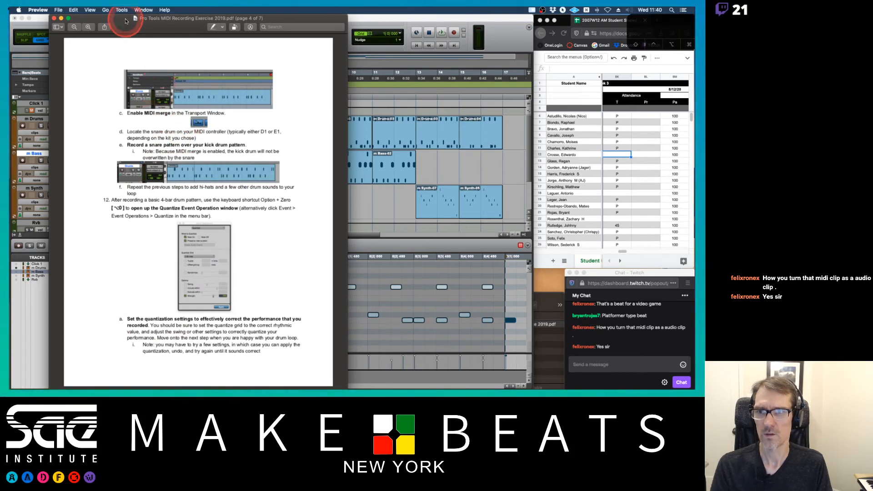
click(55, 20)
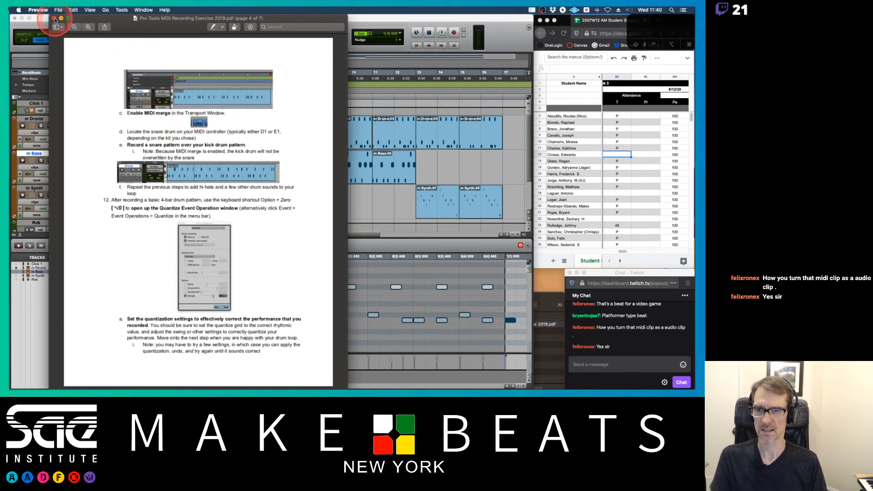
- Return to Pro Tools and delete all clips in bars 1 to 16 on the m Drums, m Bass and m Synth tracks
click(157, 133)
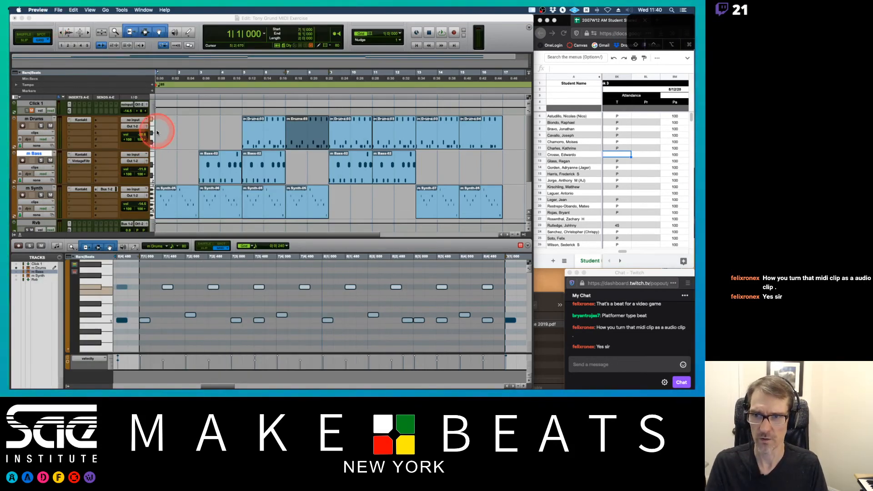
drag(157, 133, 503, 201)
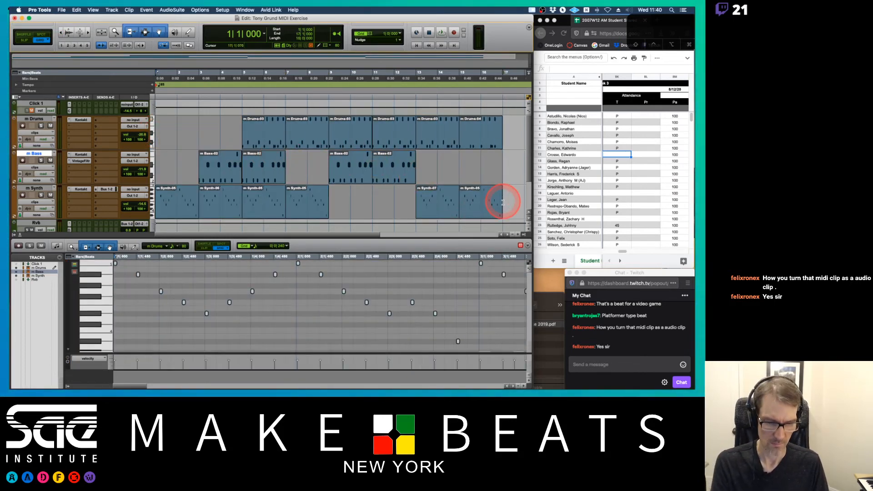
key(Delete)
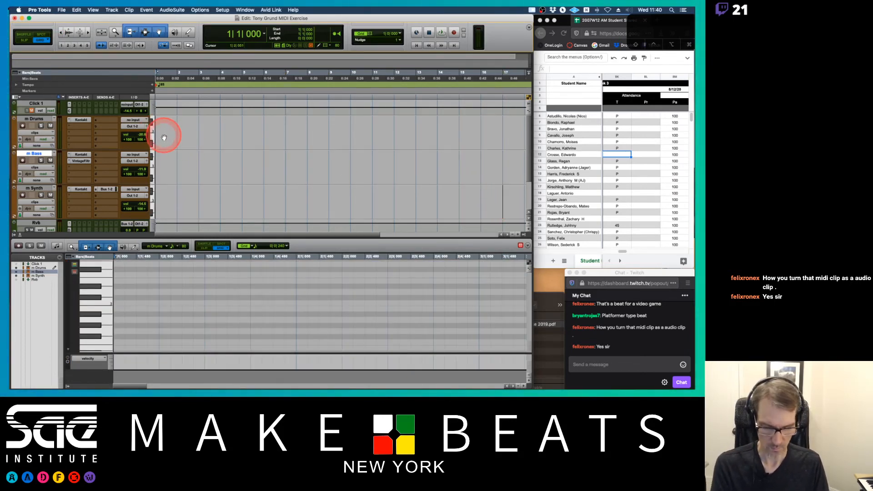
- Select the first two bars of the empty m Drums track
key(super+bracketright)
key(super+bracketright)
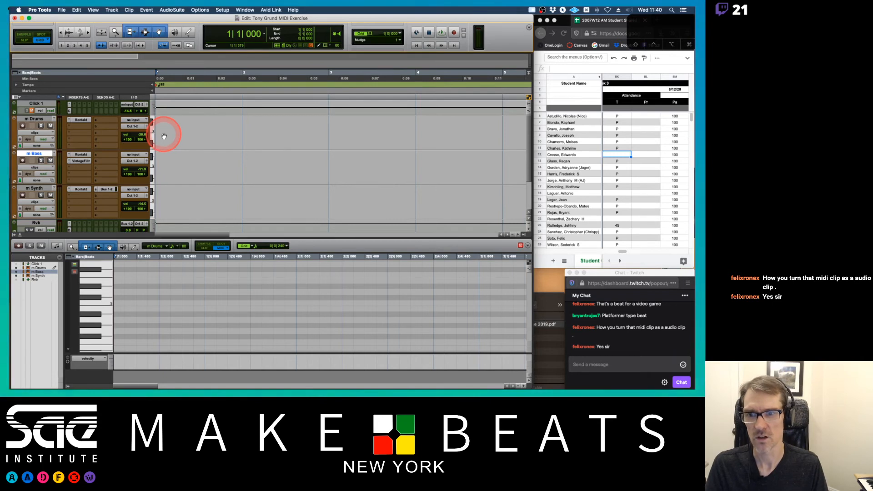
drag(183, 127, 318, 123)
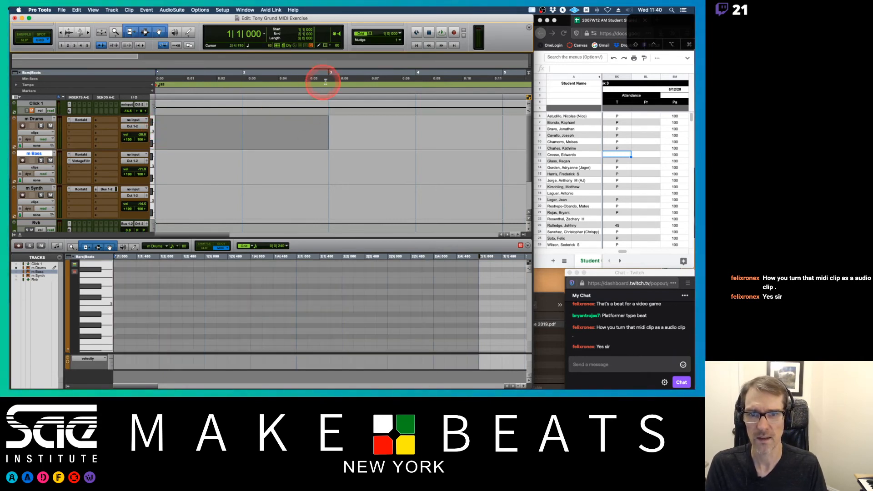
- Switch to Preview and reopen the recent document Pro Tools MIDI Recording Exercise 2019.pdf
key(super+Tab)
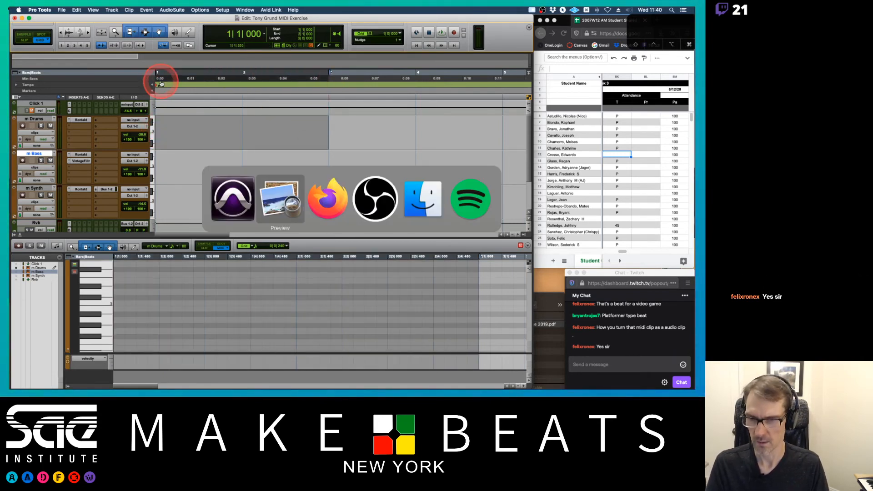
key(super+Tab)
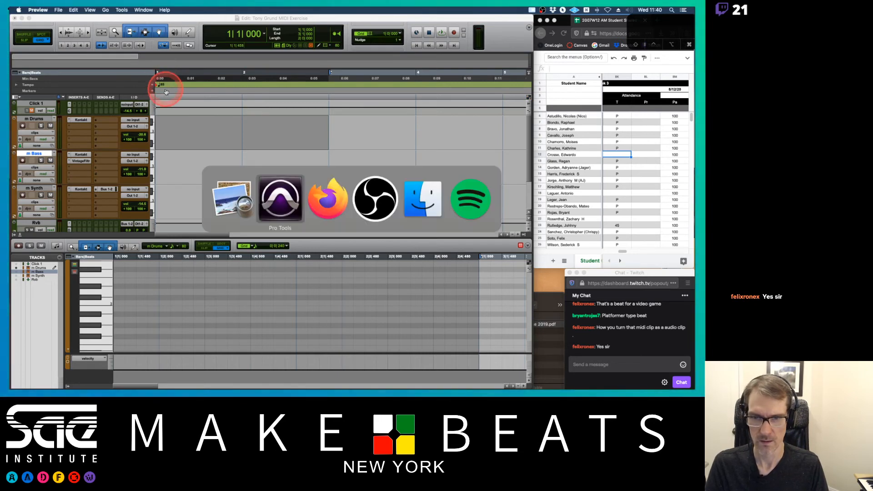
click(225, 205)
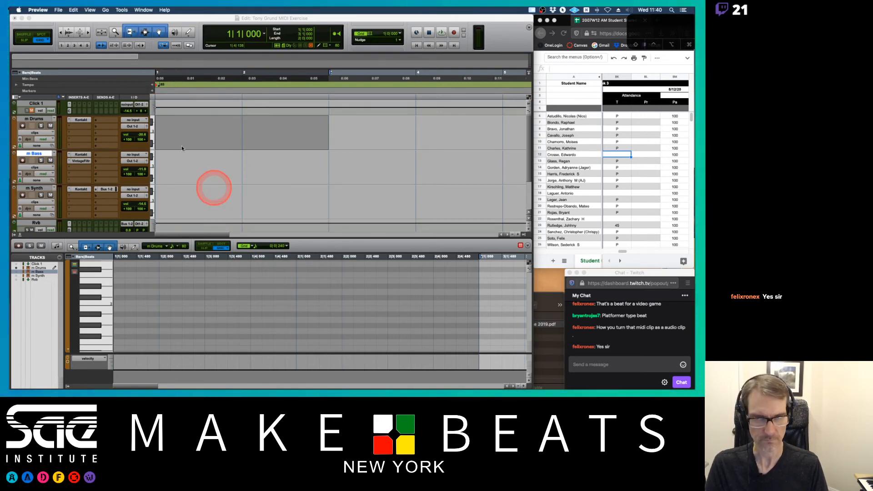
click(57, 12)
mouse_move(79, 31)
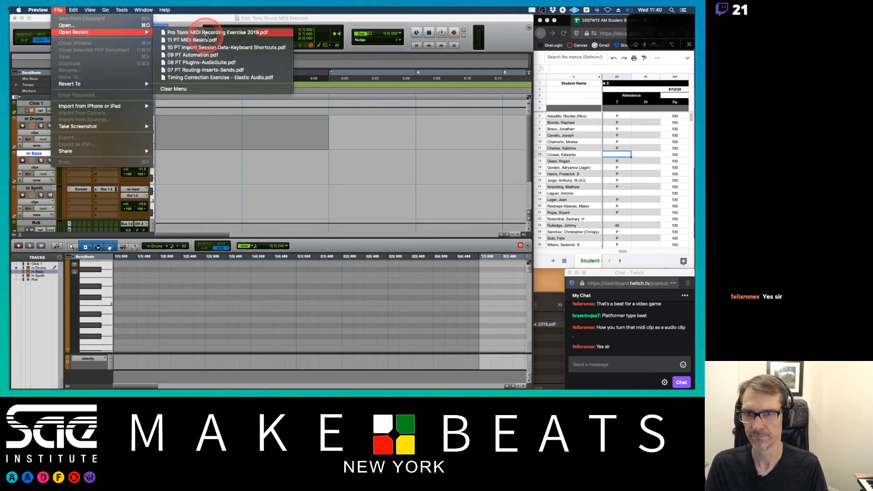
click(224, 42)
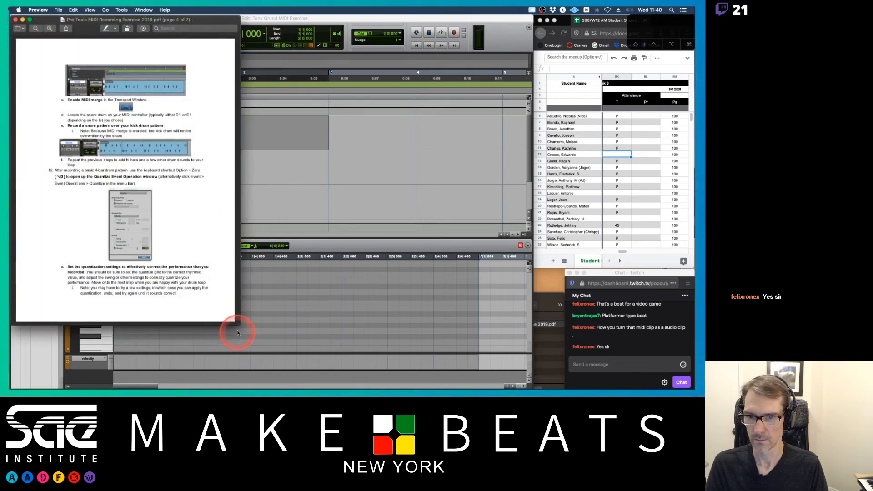
- Enlarge and reposition the PDF window, and review page 3 with the tempo, count-off and drum recording instructions
drag(240, 323, 318, 388)
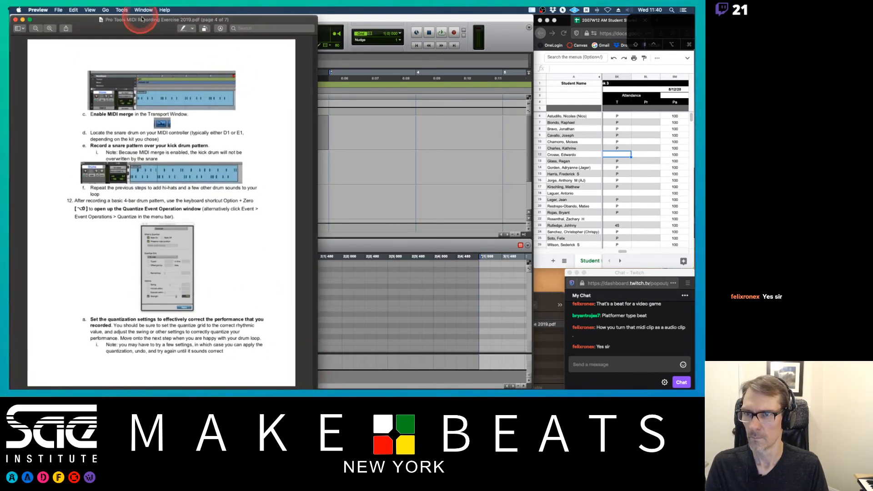
drag(138, 27, 198, 28)
key(Up)
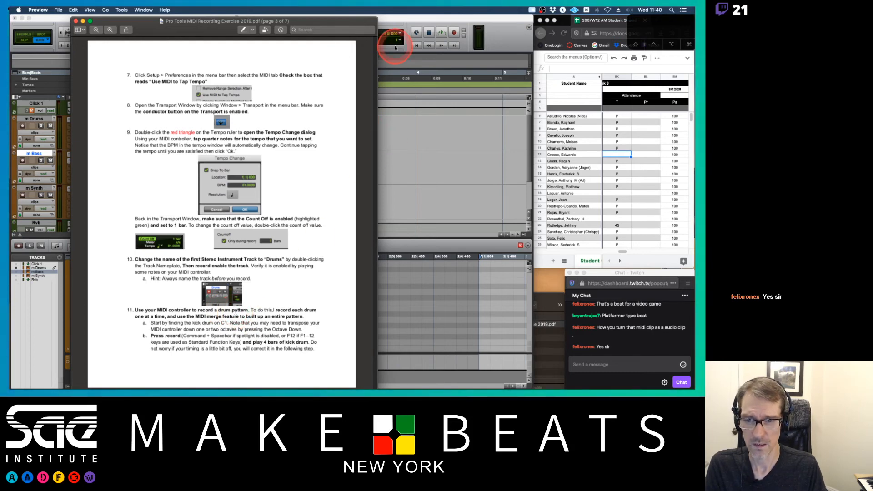
- Return to Pro Tools, record-enable the m Drums track and display the Transport window over the MIDI editor
click(393, 20)
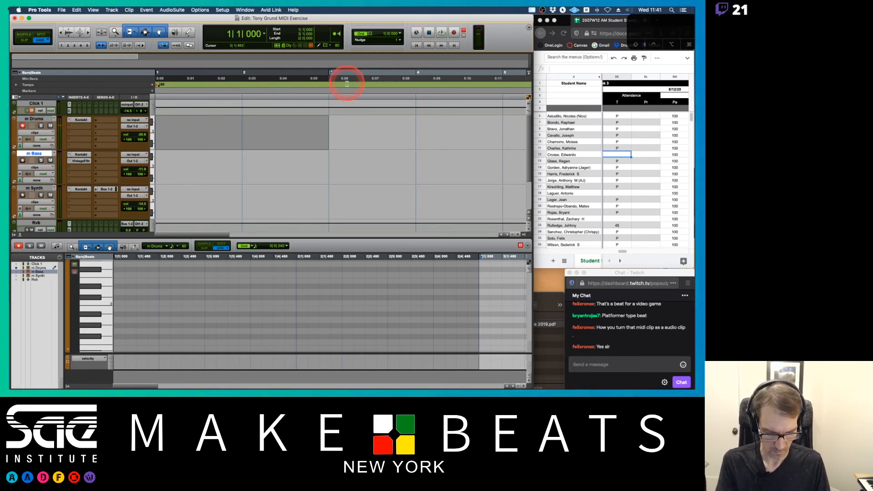
key(super+KP_1)
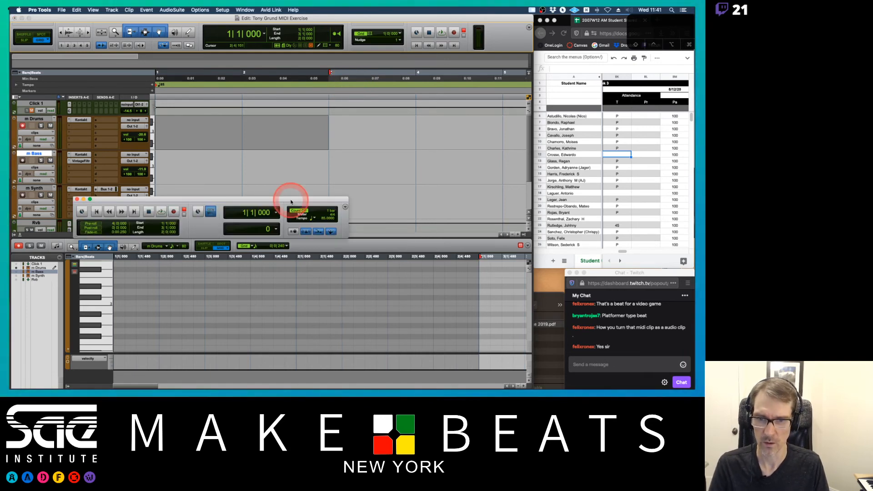
drag(309, 202, 343, 301)
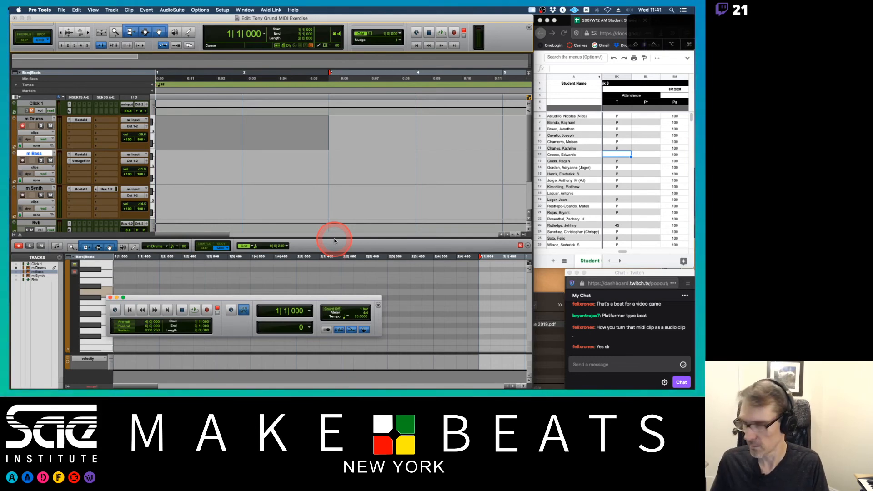
- Unmute the Click 1 track and record a kick and snare pattern over bars 1 and 2 on the m Drums track
key(super+space)
key(space)
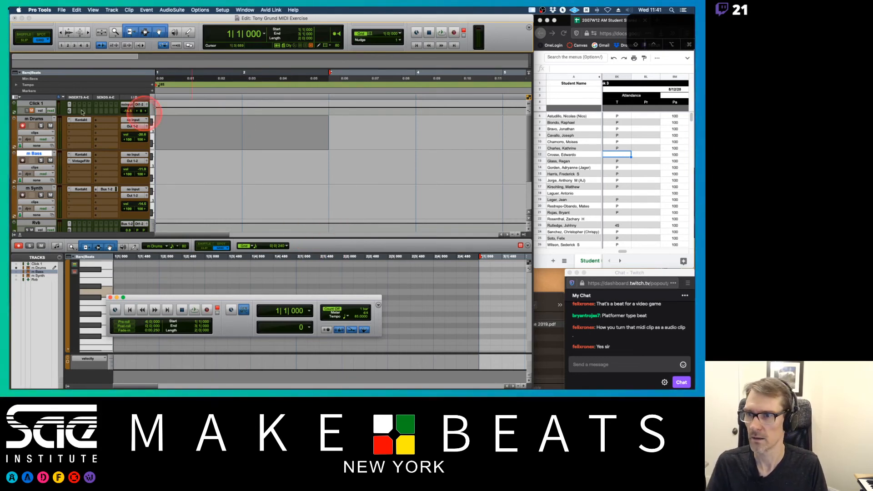
click(32, 112)
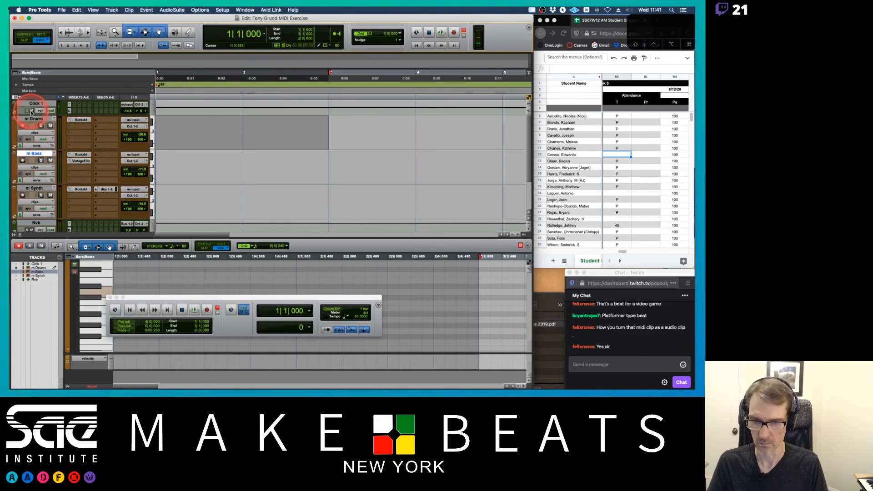
key(super+space)
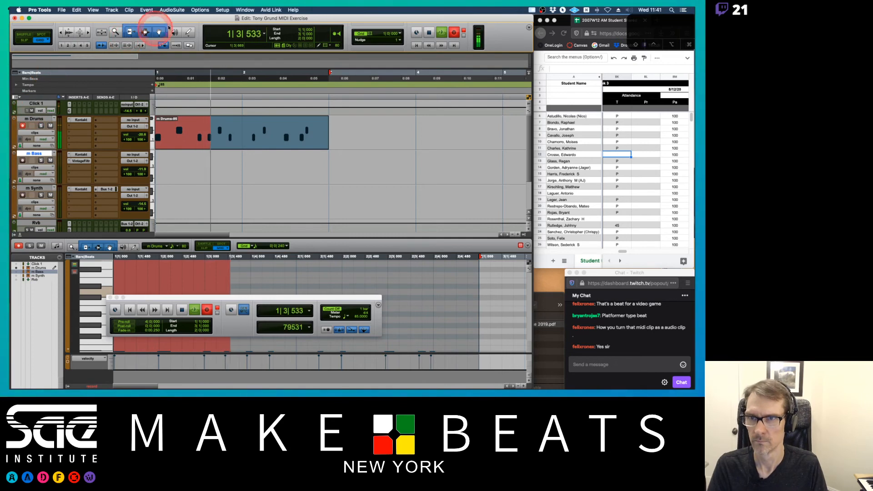
key(space)
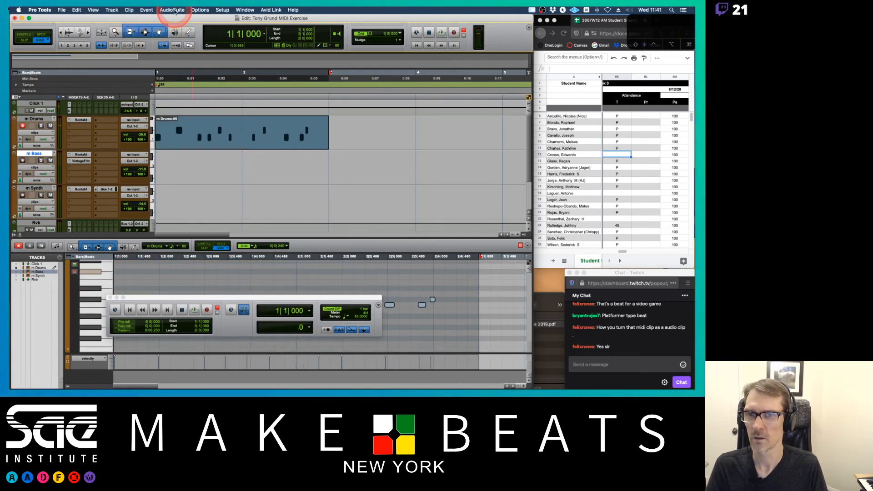
- Enable Input Quantize with a 1/16 note grid in the Event Operations window and close it
click(174, 10)
mouse_move(147, 9)
mouse_move(155, 33)
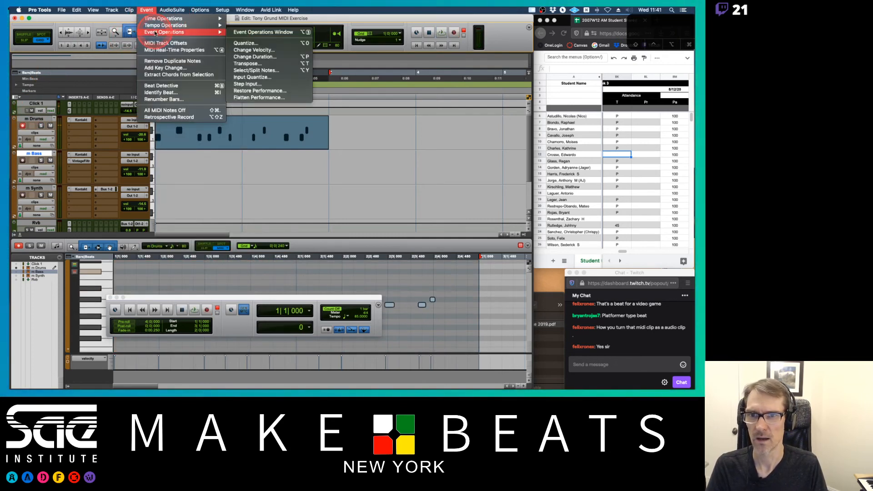
click(252, 76)
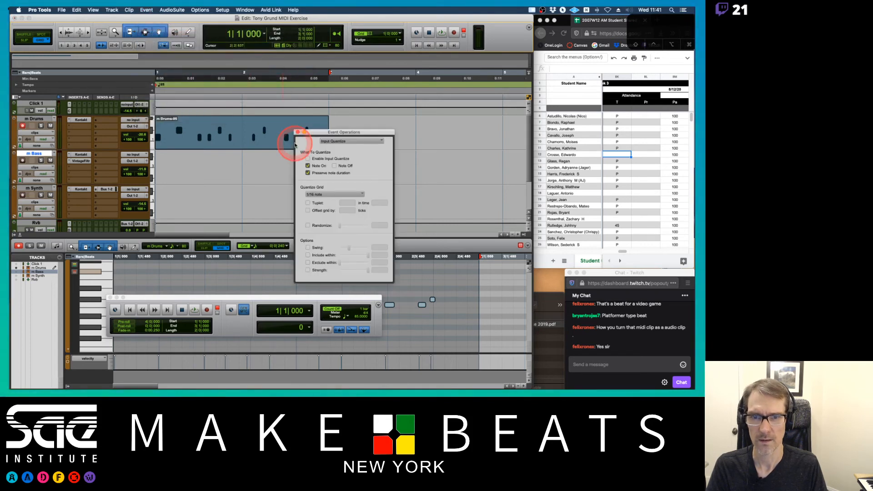
click(308, 158)
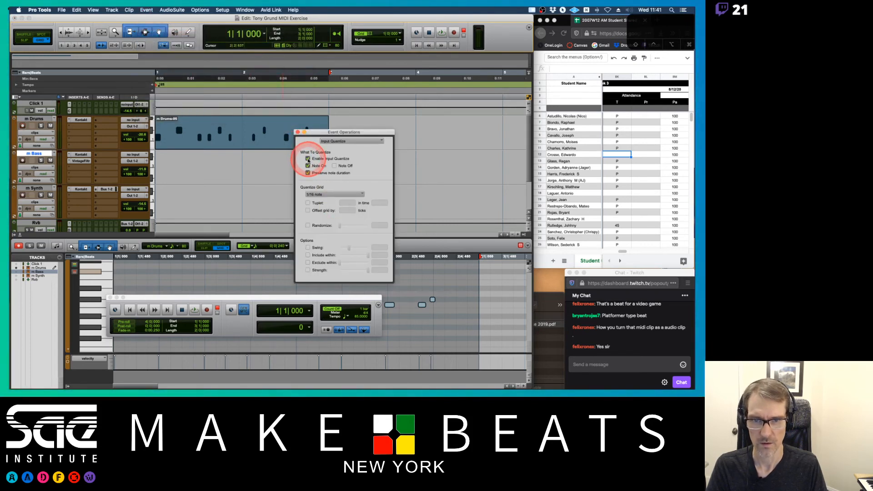
click(298, 132)
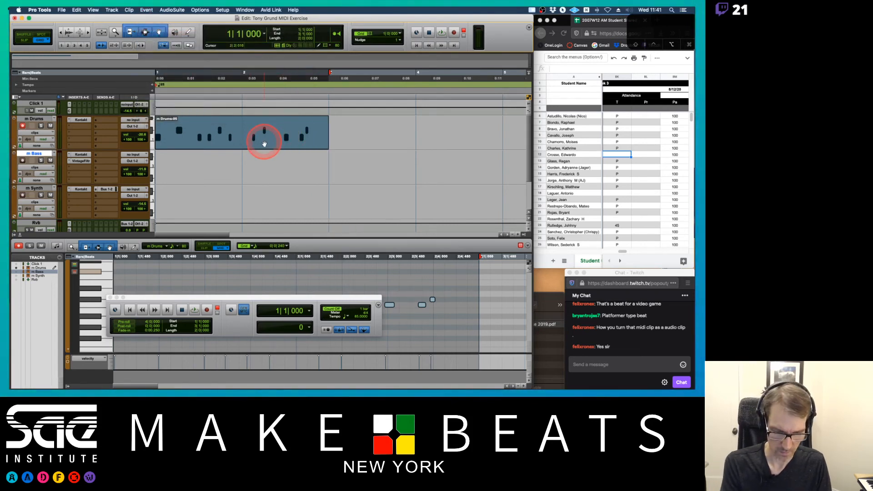
- Quantize the recorded m Drums clip to a 1/16 note grid, preserving note duration, and close the Event Operations window
key(alt+0)
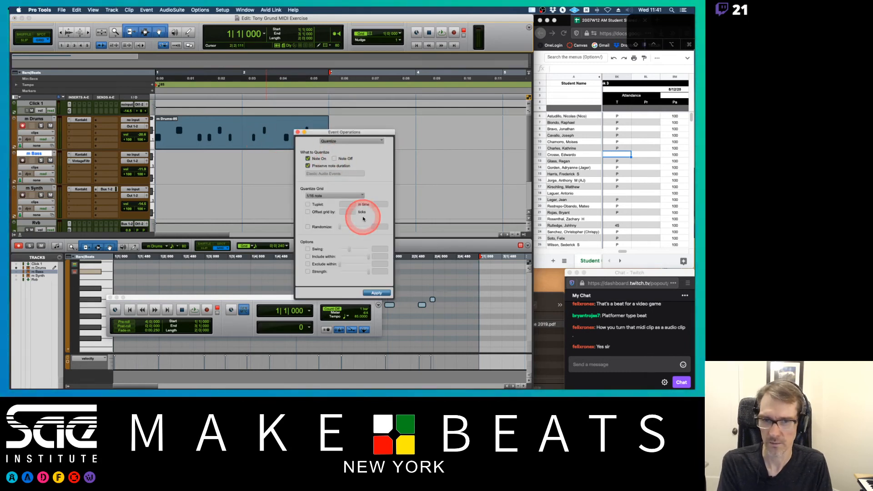
click(379, 292)
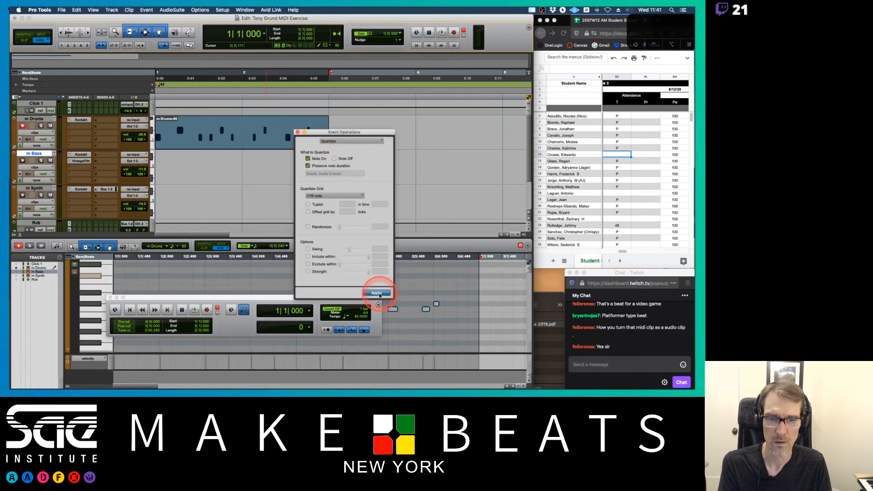
click(297, 133)
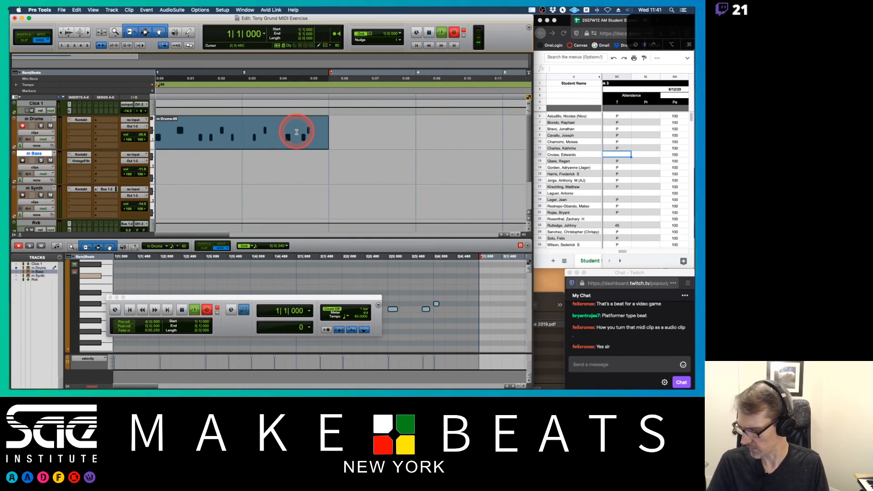
- Record a hi-hat pattern over the kick and snare in the m Drums clip, and close the Transport window
key(space)
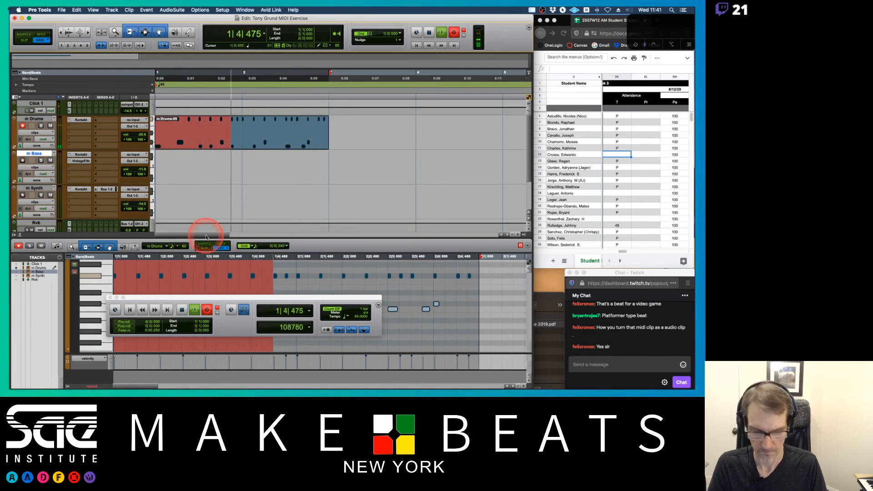
key(super+space)
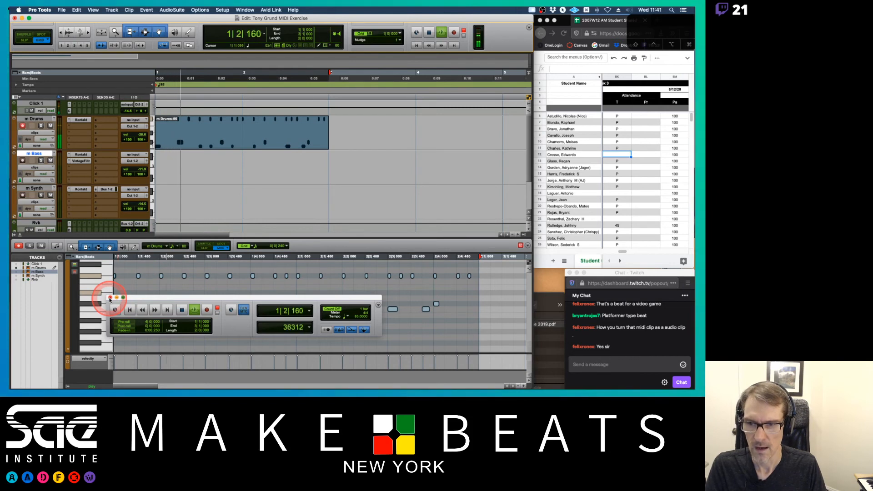
click(110, 298)
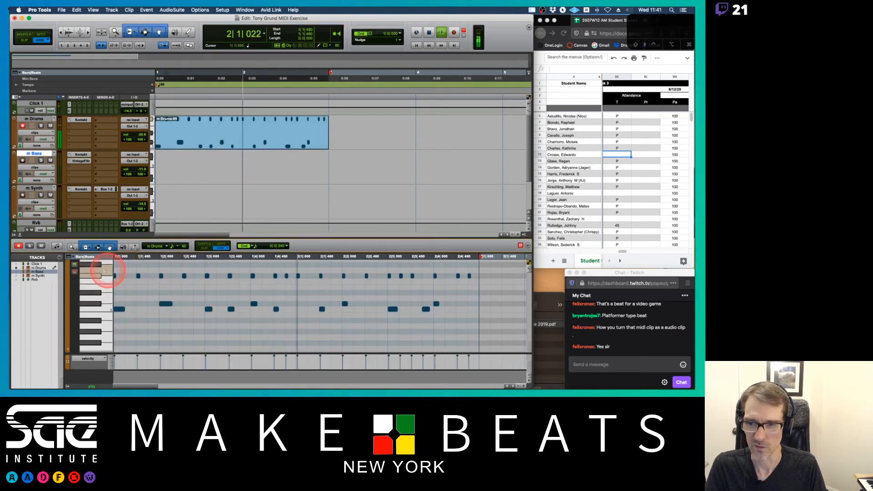
- Select all hi-hat notes of the m Drums clip in the MIDI editor and lower their velocities
click(94, 275)
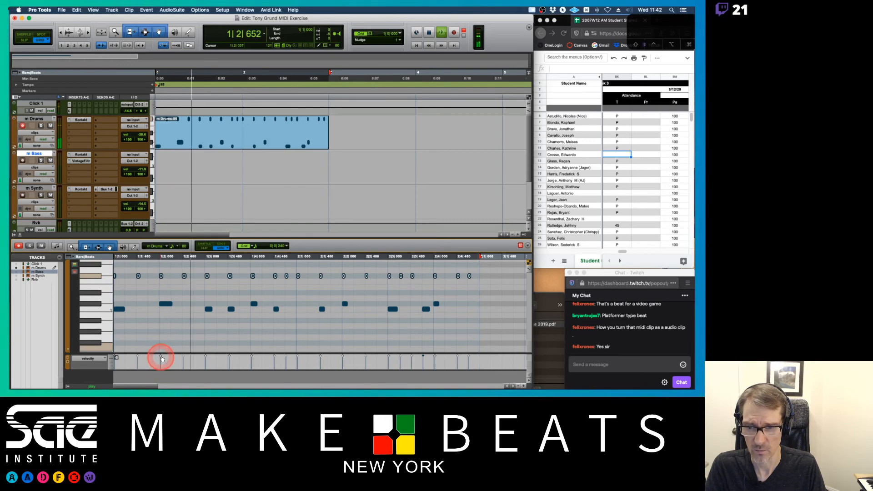
drag(161, 357, 161, 362)
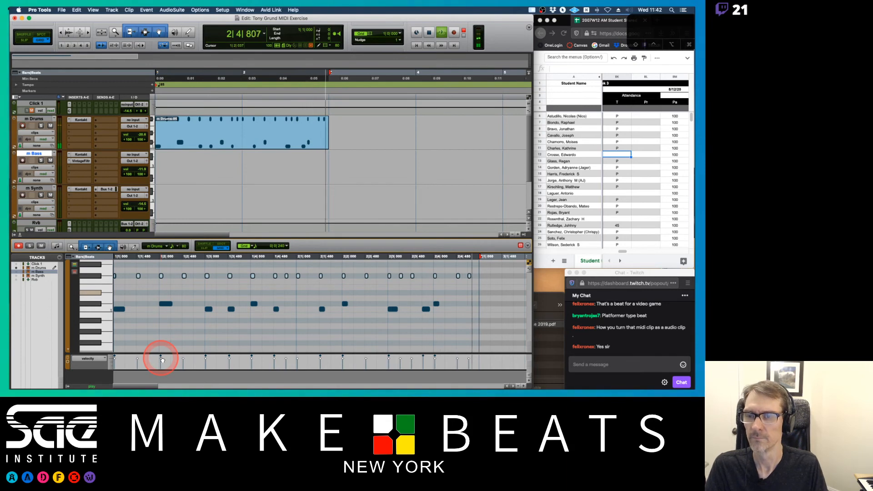
- Record-enable the m Bass track, record a bass line over bars 1 and 2, and disarm the track
click(22, 160)
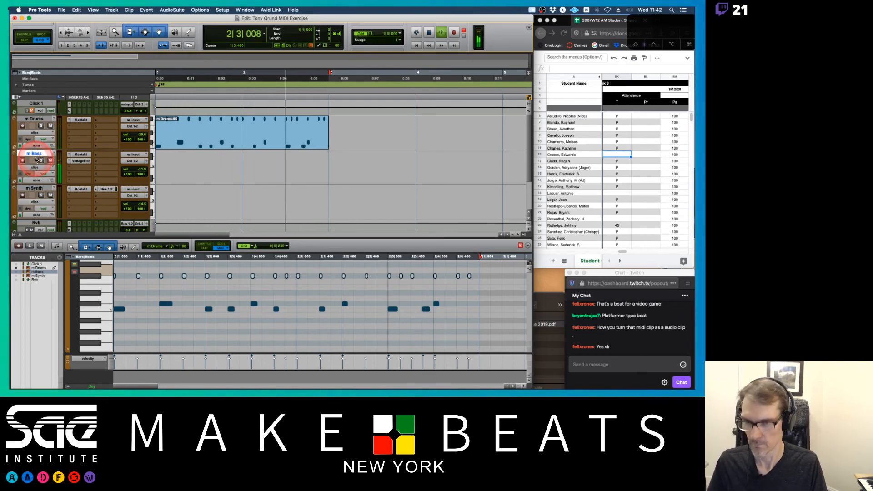
key(super+space)
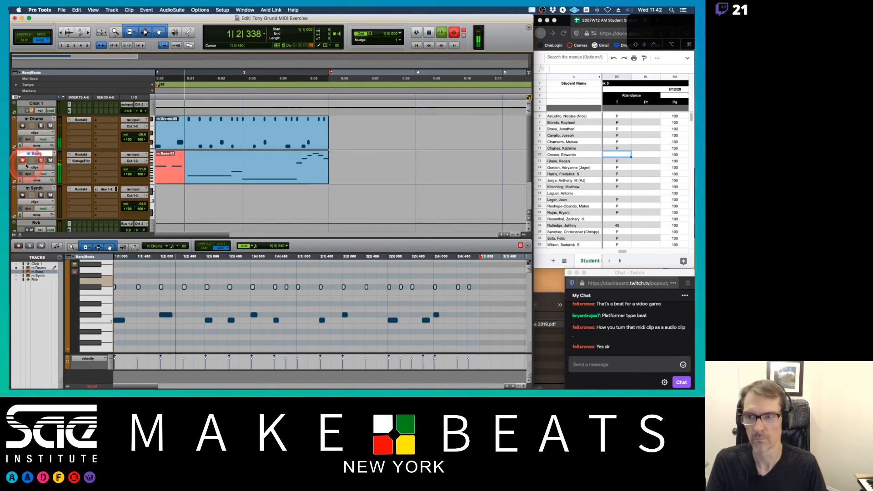
click(23, 160)
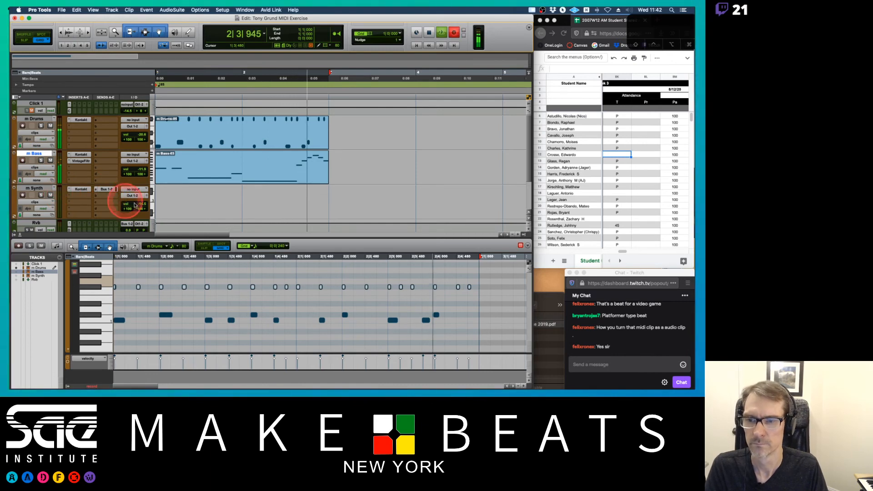
- Record-enable the m Synth track and record a synth melody over bars 1 and 2
click(22, 195)
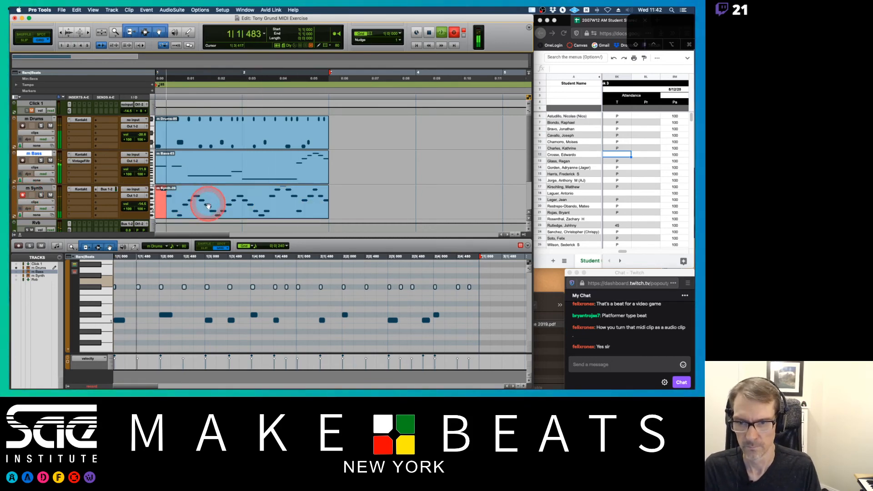
key(space)
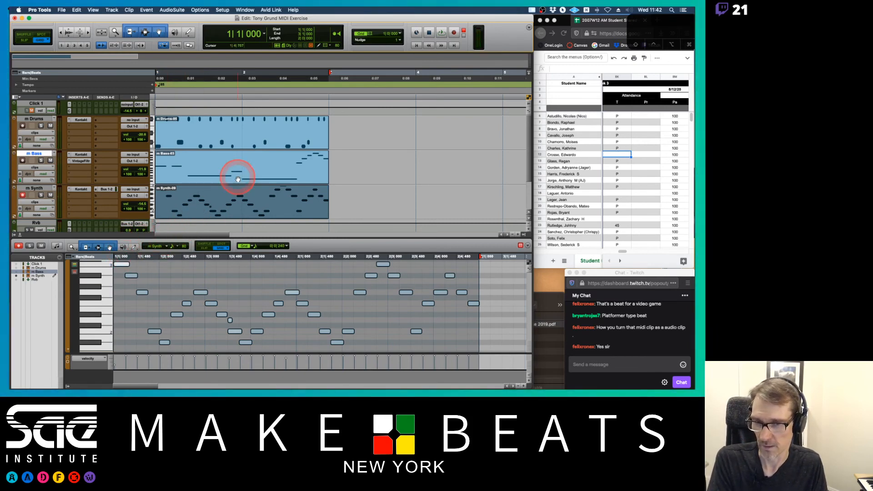
- Remove the short stray note in bar 1 of the m Synth recording, and delete the whole m Synth clip
click(238, 315)
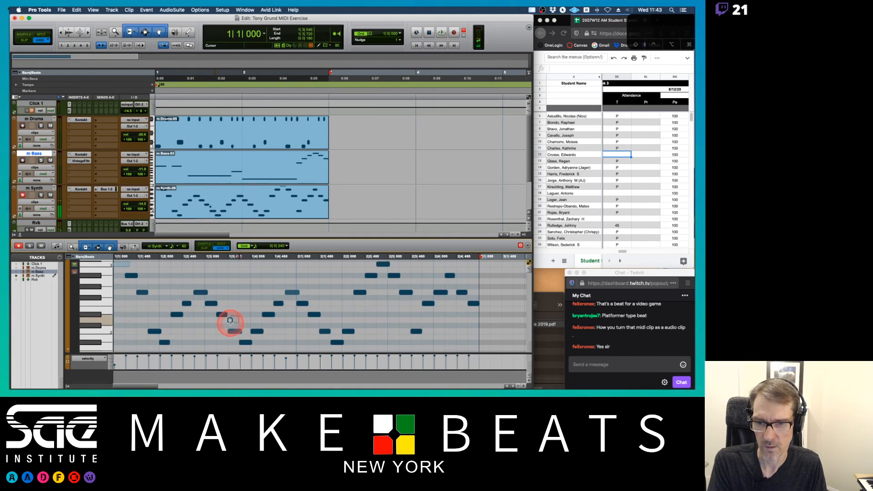
click(230, 322)
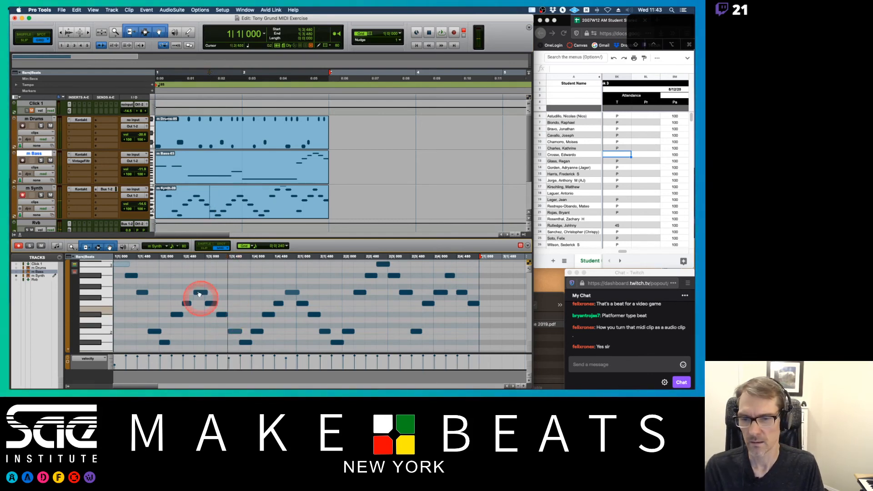
click(222, 210)
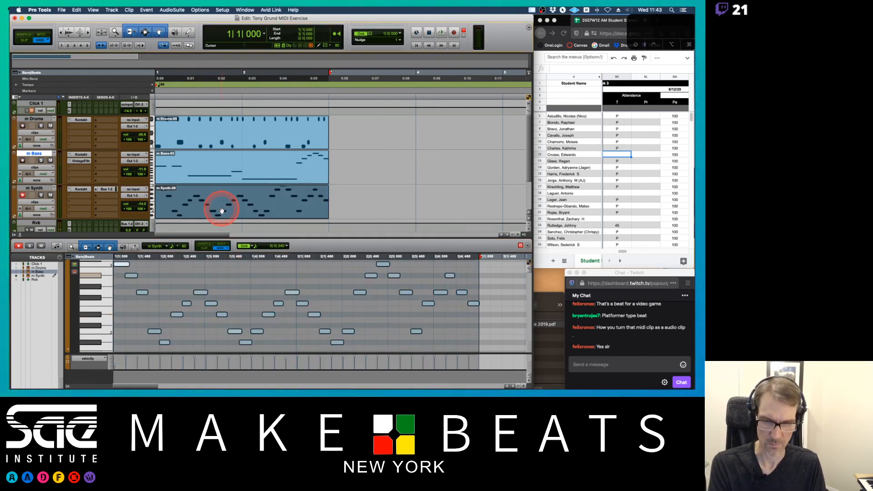
key(Delete)
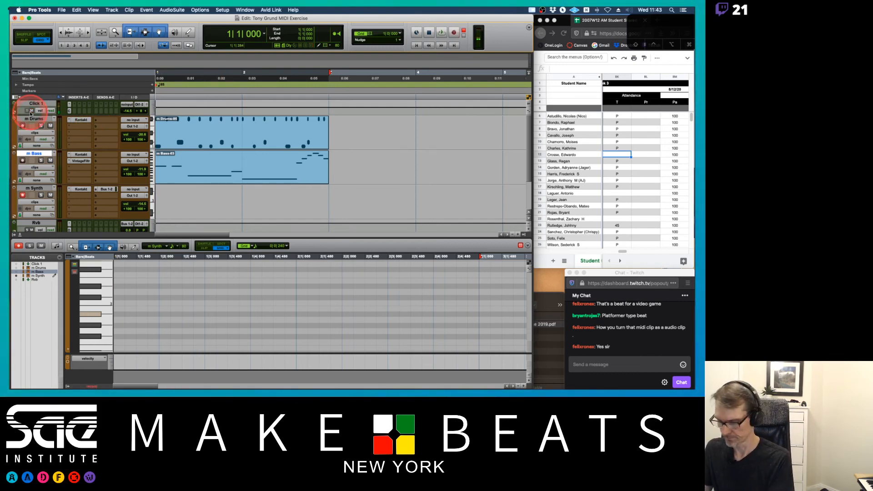
- Record a new synth melody over bars 1 and 2 of the m Synth track and disarm the track
key(super+space)
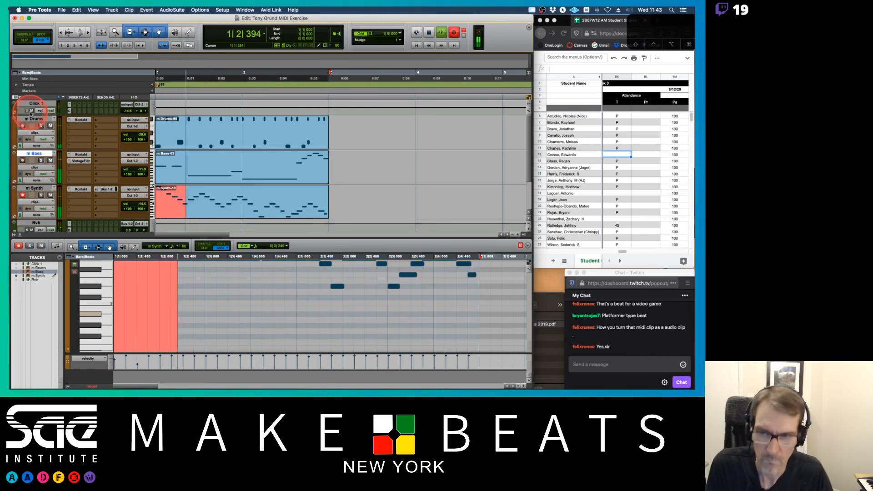
key(super+space)
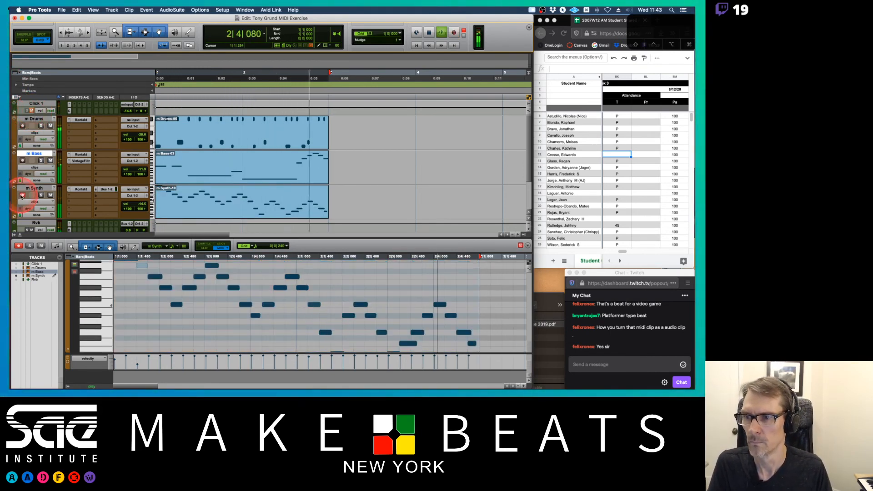
click(283, 210)
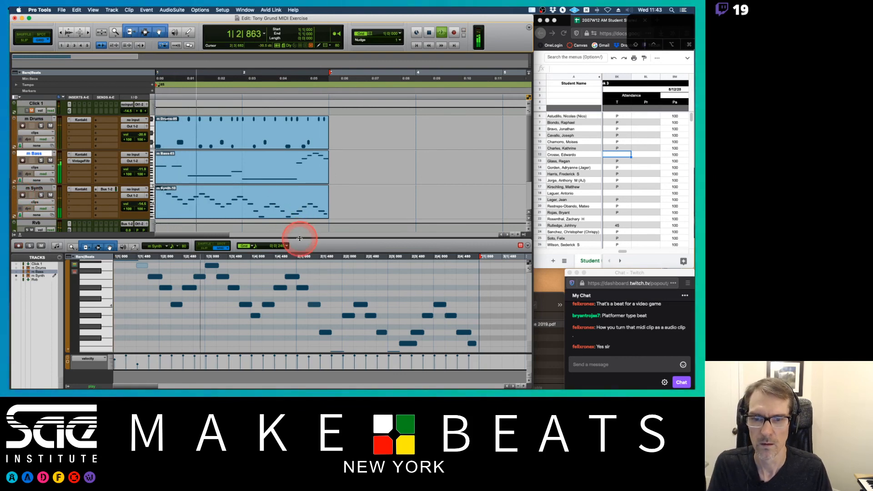
- Enlarge the MIDI editor and lengthen three short m Synth notes, one late in bar 1 and two in the second half of bar 2
drag(298, 238, 293, 195)
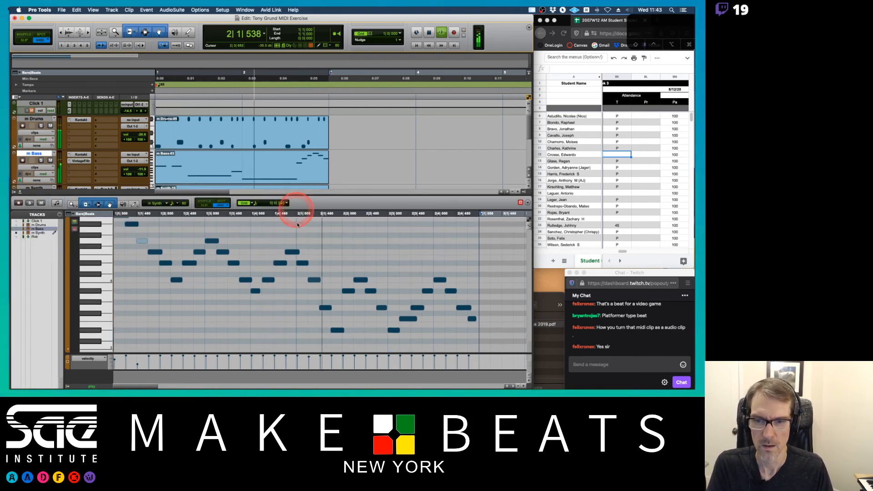
key(space)
click(253, 246)
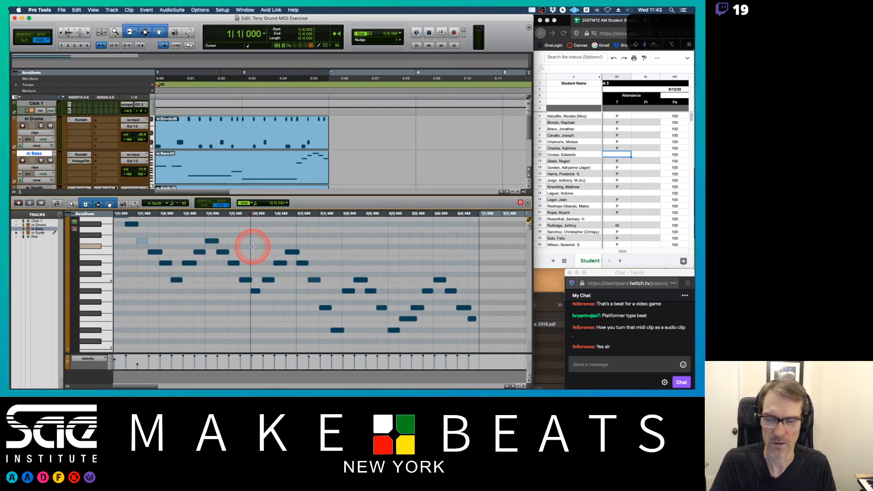
click(276, 287)
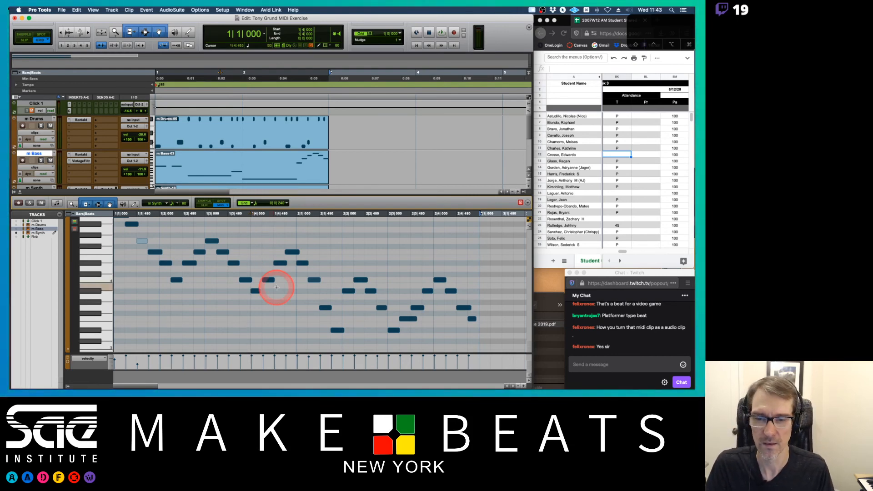
click(267, 289)
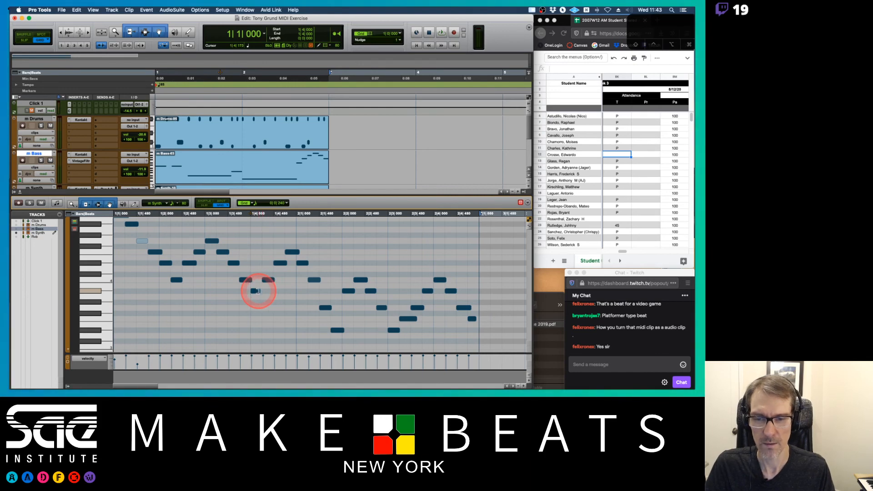
click(256, 291)
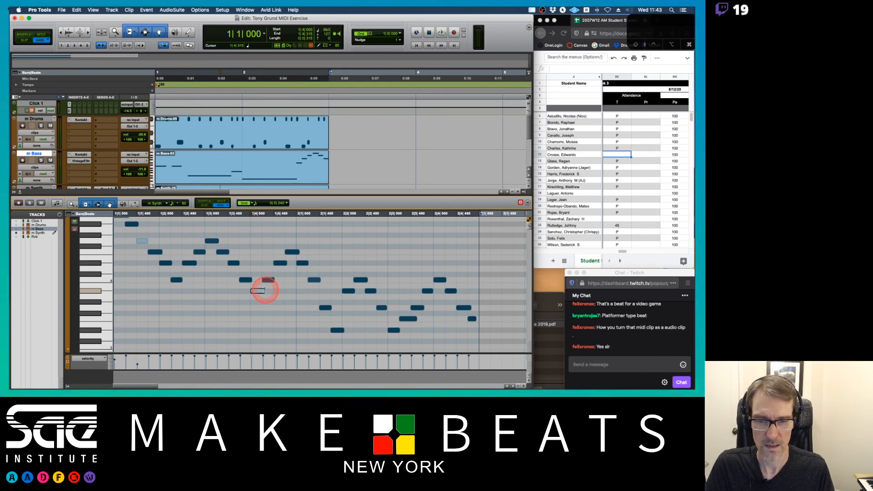
click(277, 281)
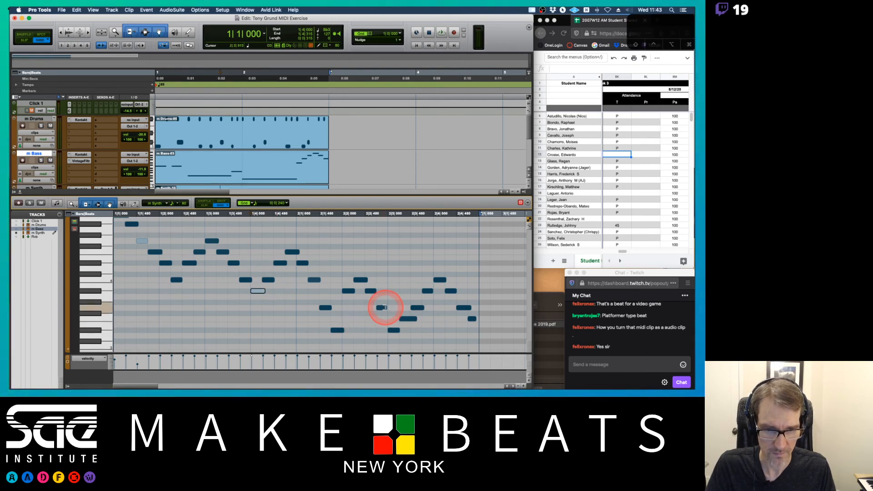
drag(384, 307, 392, 308)
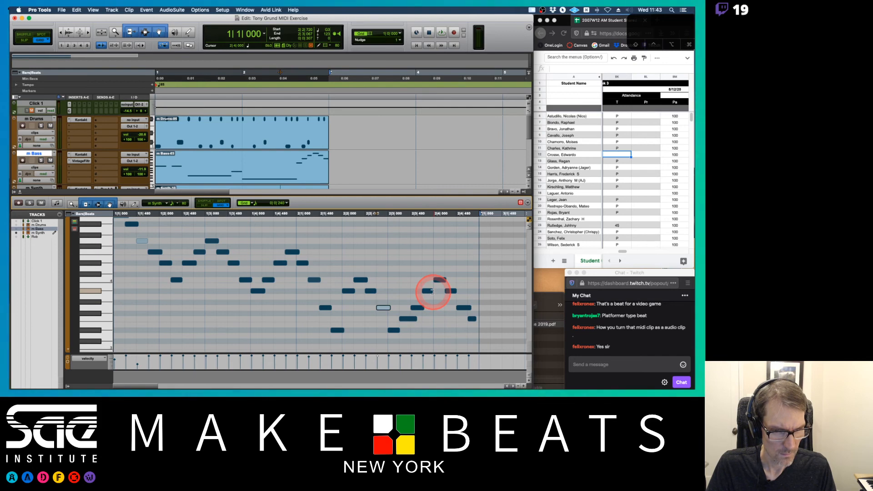
drag(433, 291, 436, 291)
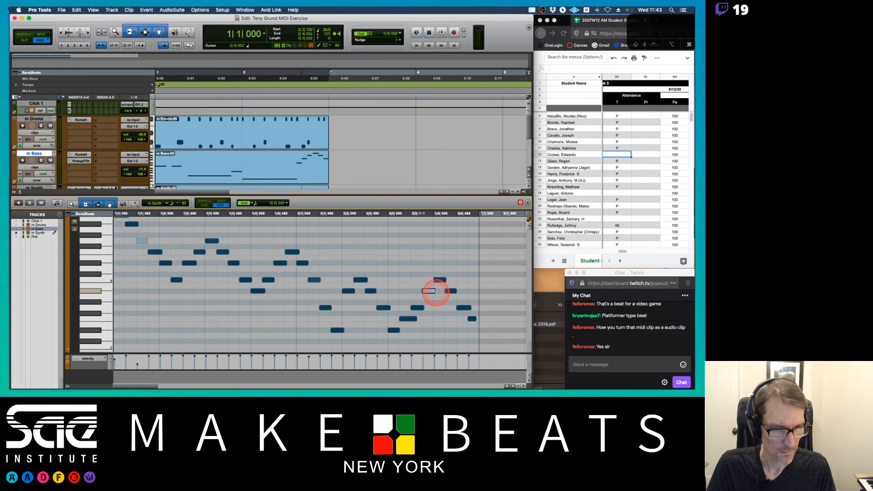
- Play back the two-bar loop and reduce the MIDI editor's height so that all tracks show in the Edit window
key(space)
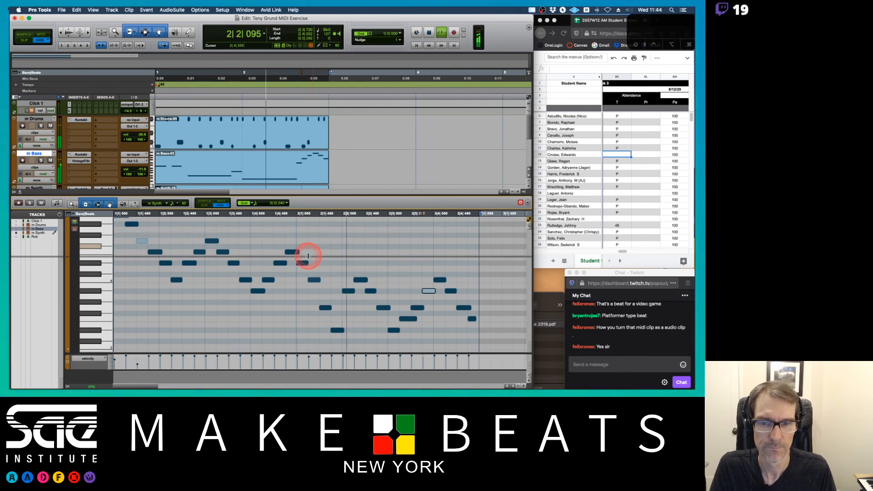
drag(306, 197, 308, 256)
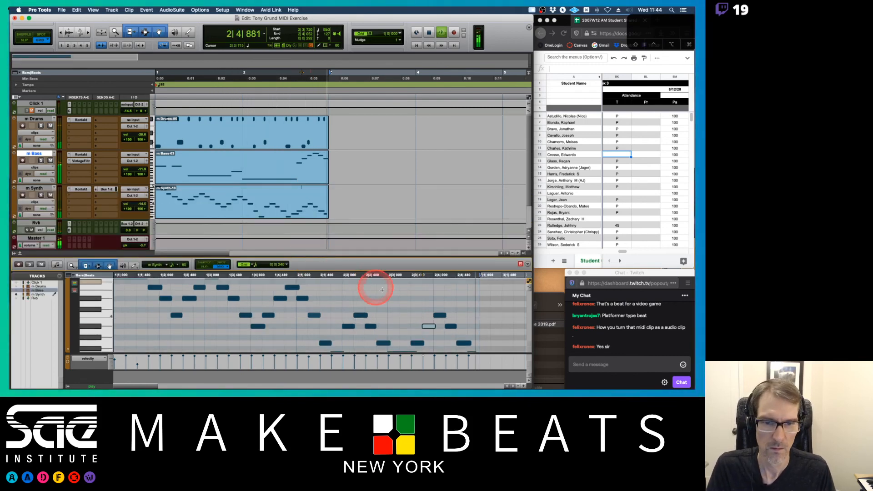
key(space)
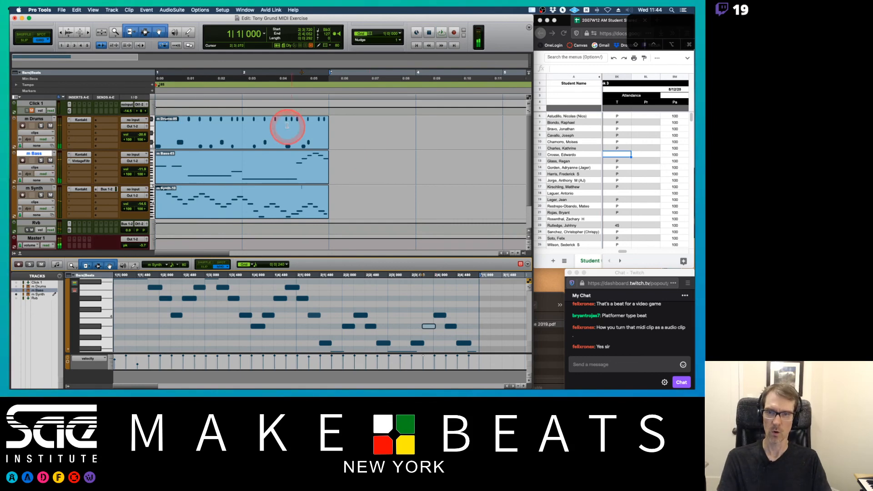
- Zoom out the timeline, and move the m Synth clip to bar 3 and the m Bass clip to bar 5
click(231, 142)
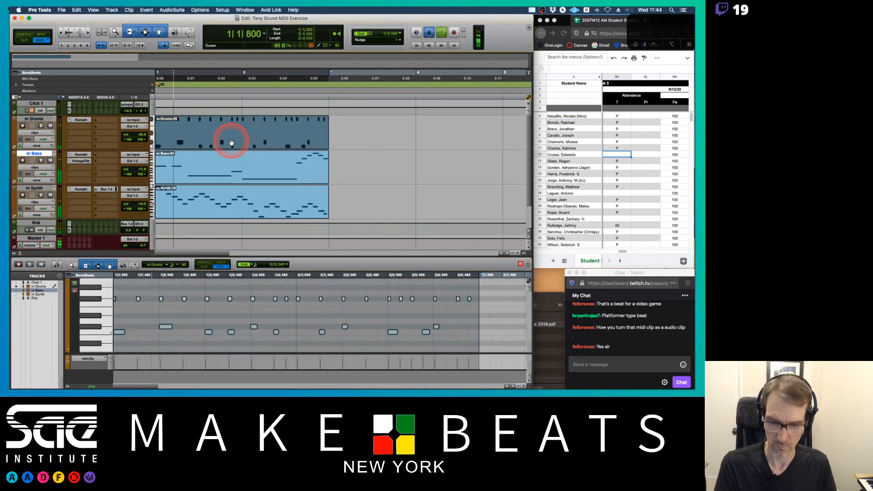
key(super+bracketleft)
key(super+bracketleft)
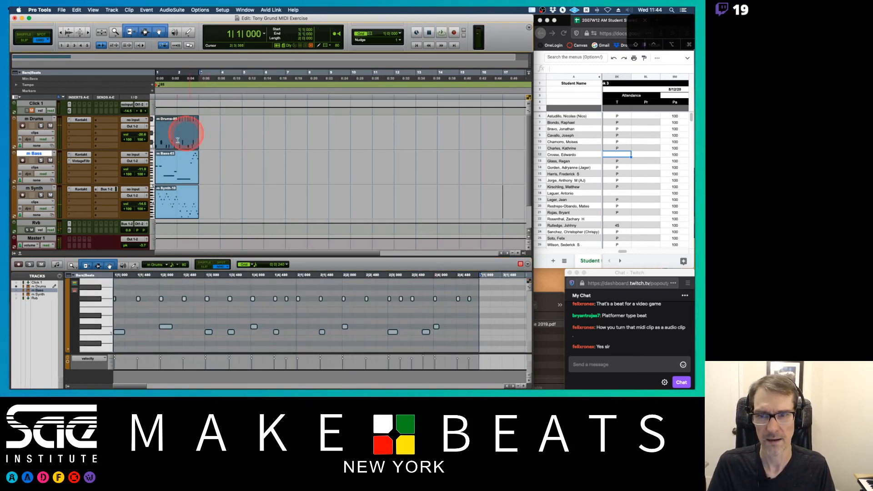
click(180, 139)
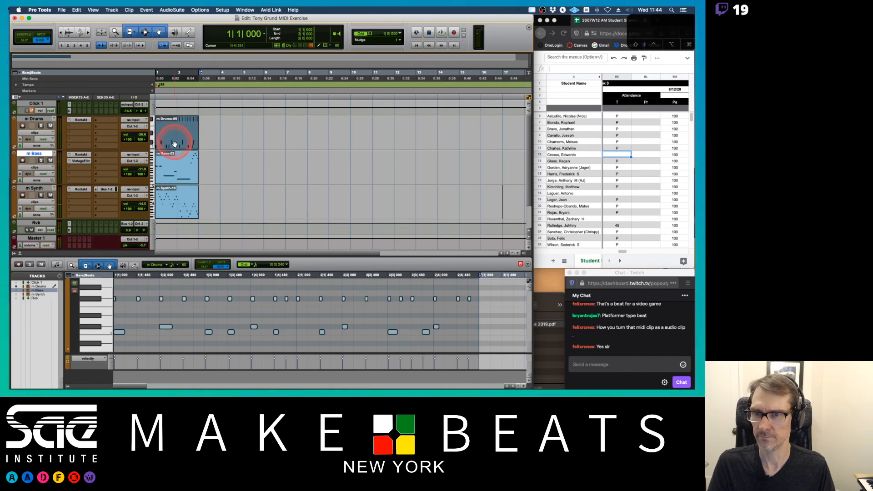
click(175, 191)
mouse_move(171, 143)
mouse_down()
mouse_move(214, 142)
mouse_move(165, 141)
mouse_up()
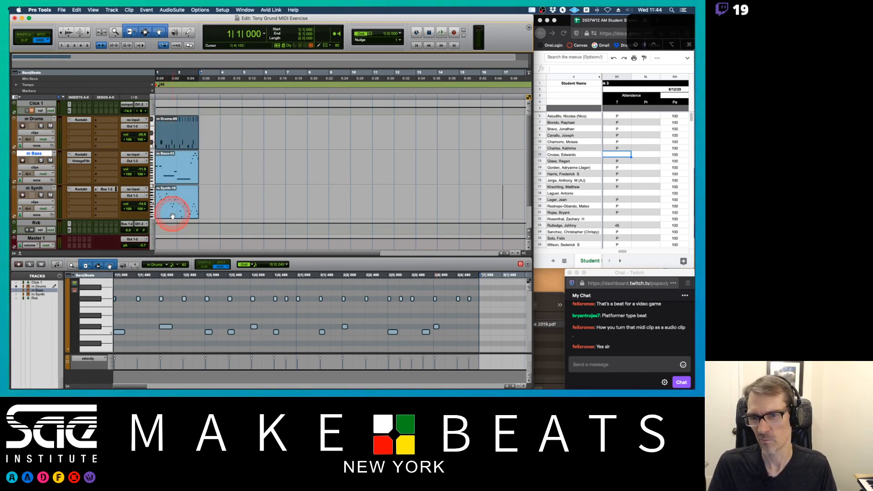
drag(171, 215, 213, 213)
drag(175, 181, 262, 181)
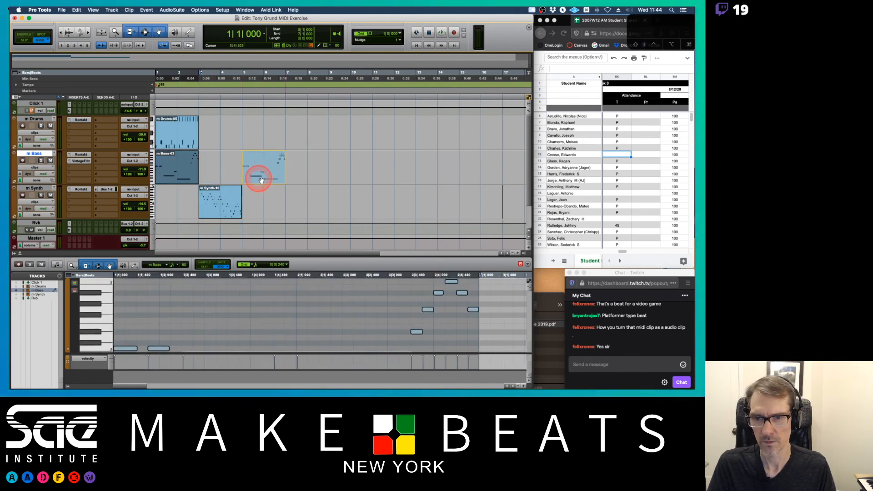
click(205, 158)
- Copy the m Drums clip to bar 3 and duplicate it repeatedly until the drums fill bars 1 through 16
drag(180, 146, 227, 146)
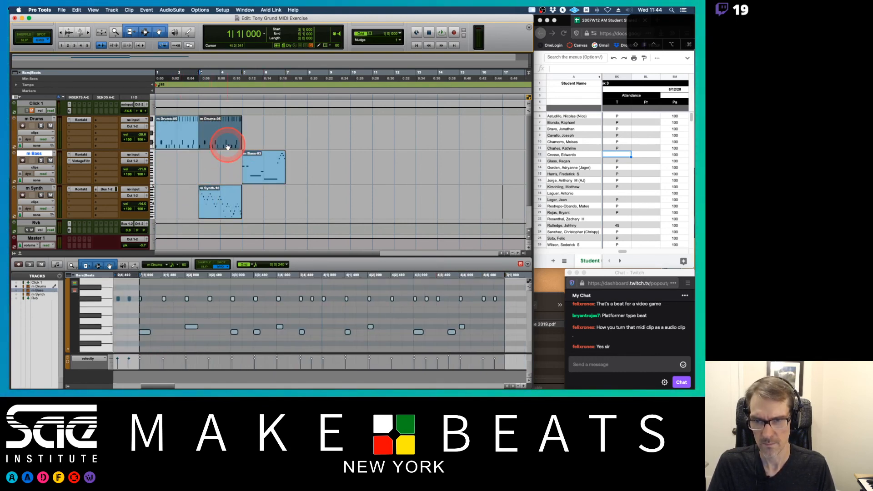
key(super+d)
key(super+d)
key(super+d)
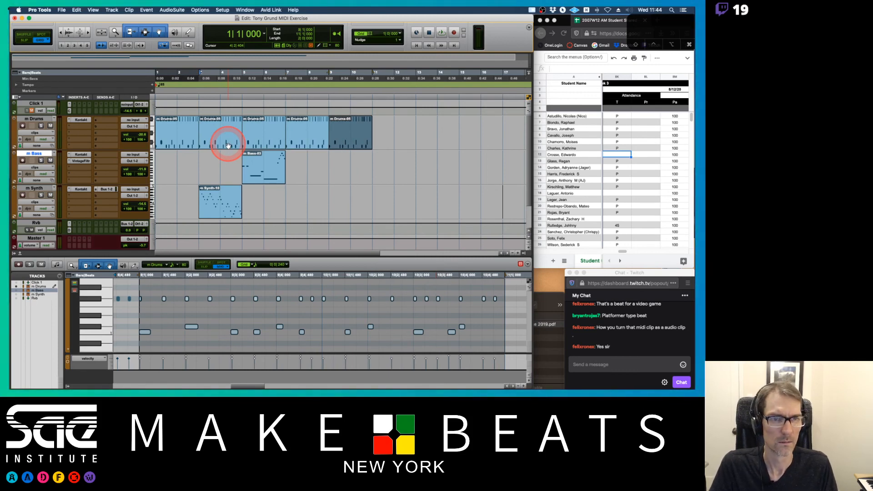
key(super+d)
key(super+d)
key(super+d)
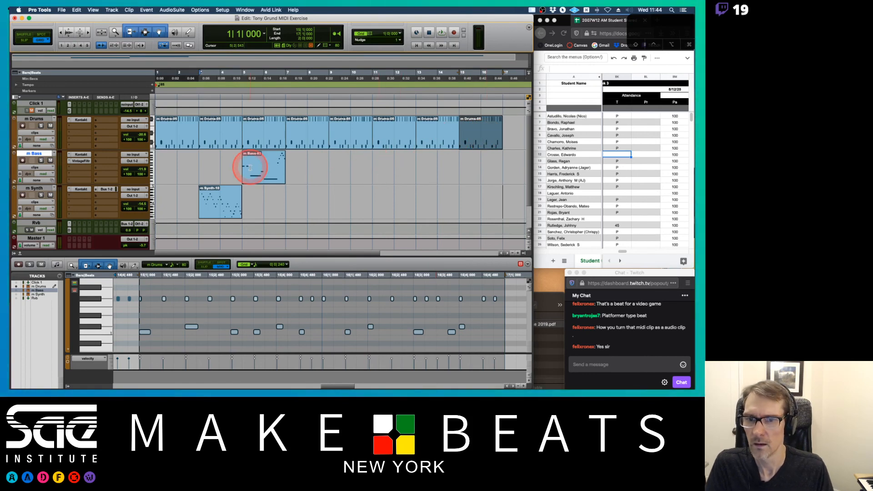
- Duplicate the m Bass clip at bar 5 twice and the m Synth clip at bar 3 twice
click(264, 179)
key(super+d)
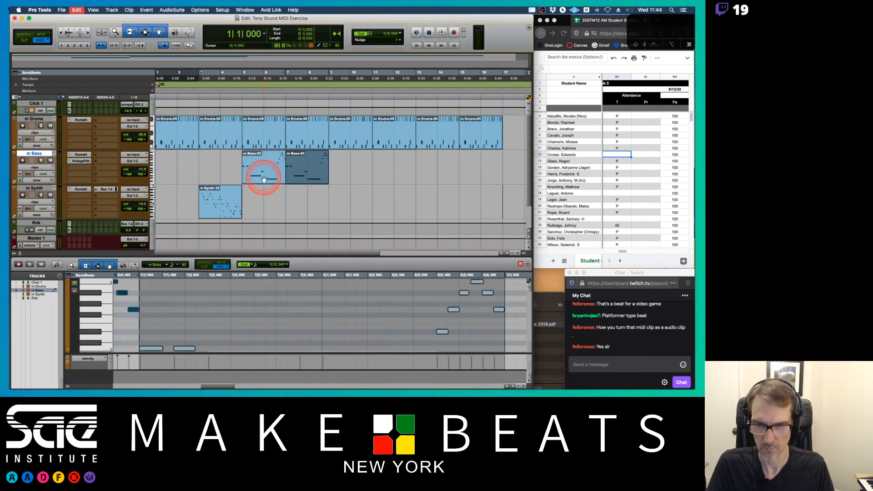
key(super+d)
click(219, 212)
key(super+d)
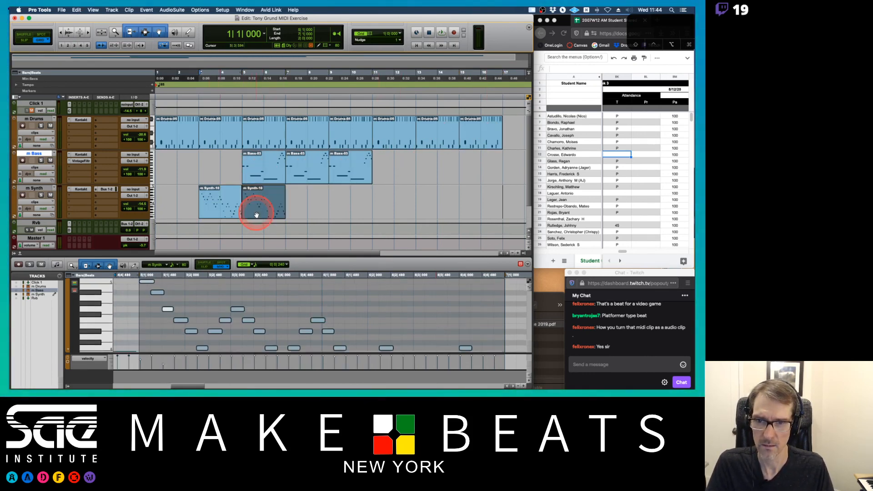
key(super+d)
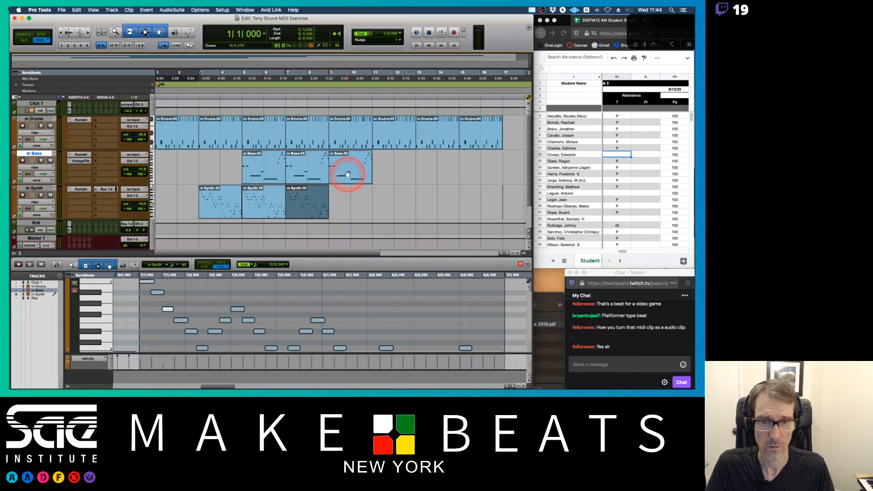
- Delete the m Bass clip at bar 9, and duplicate the last m Synth clip twice to extend the synth through bar 12
click(350, 181)
key(Delete)
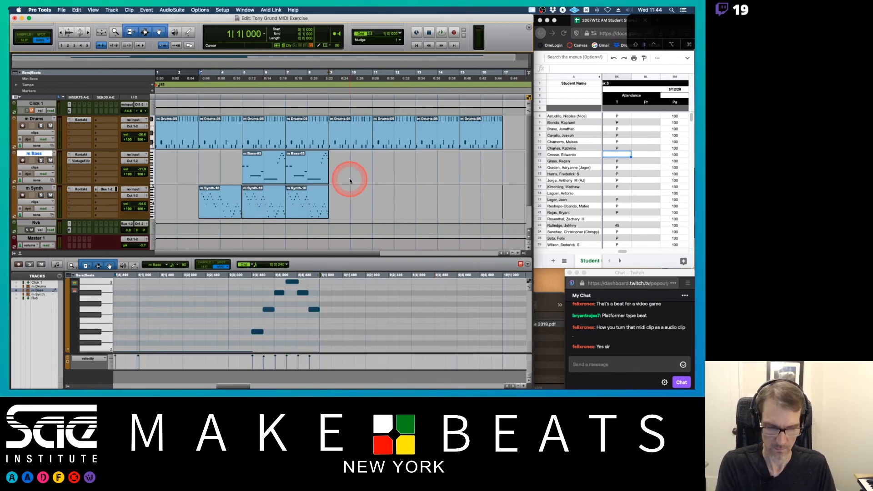
click(312, 211)
key(super+d)
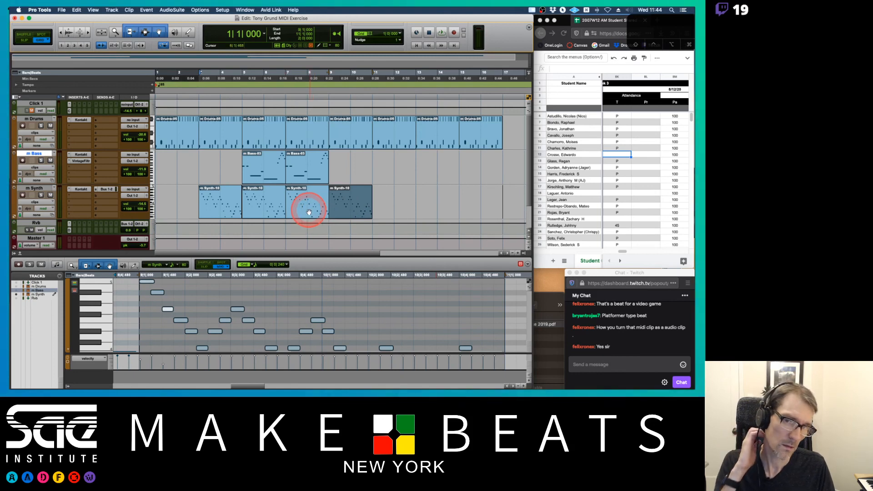
key(super+d)
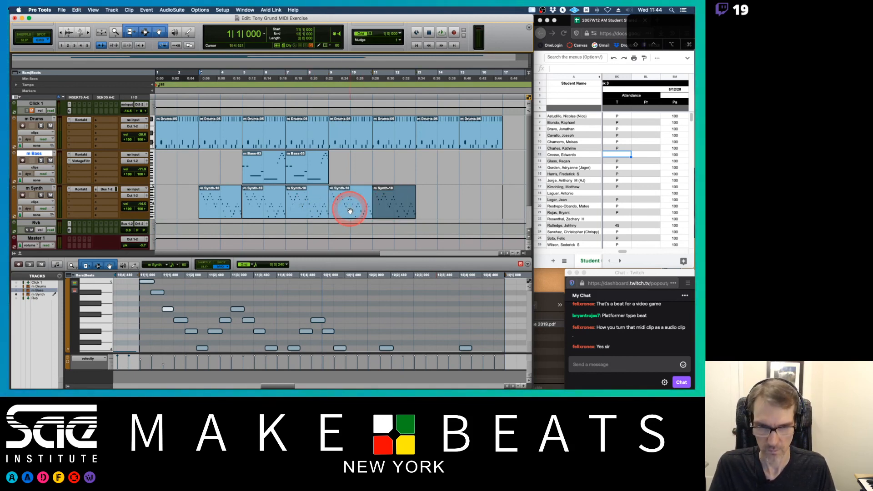
- Copy the m Bass clip from bar 7 to bar 13 and duplicate it once to fill bars 13 through 16
drag(306, 172, 433, 172)
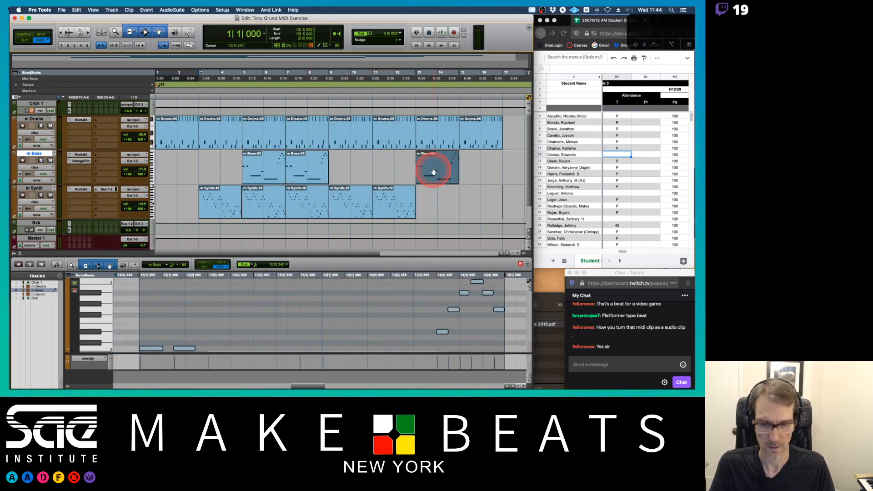
key(super+d)
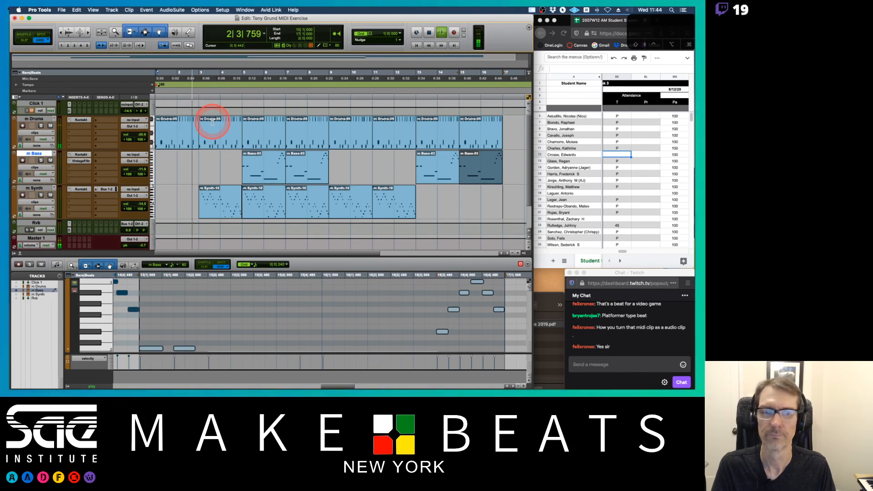
- Switch to OBS to check the streaming scenes and audio levels, and return to Pro Tools
key(super+Tab)
key(Tab)
key(Tab)
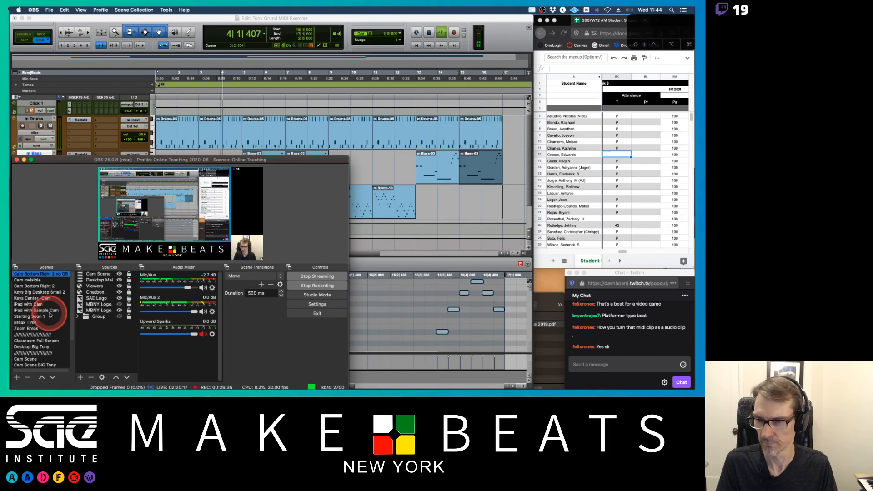
key(super+Tab)
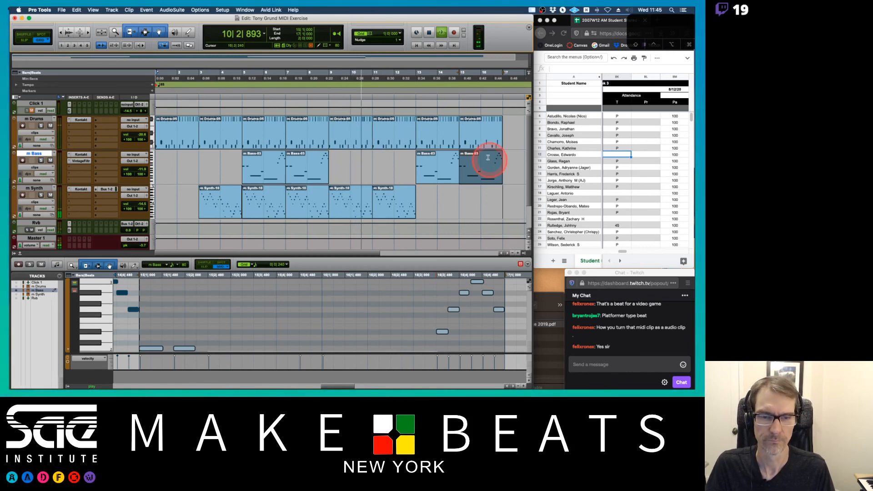
- Delete the m Drums clip at bar 11, stop the arrangement's playback, and reduce the MIDI editor's height
click(393, 139)
key(Delete)
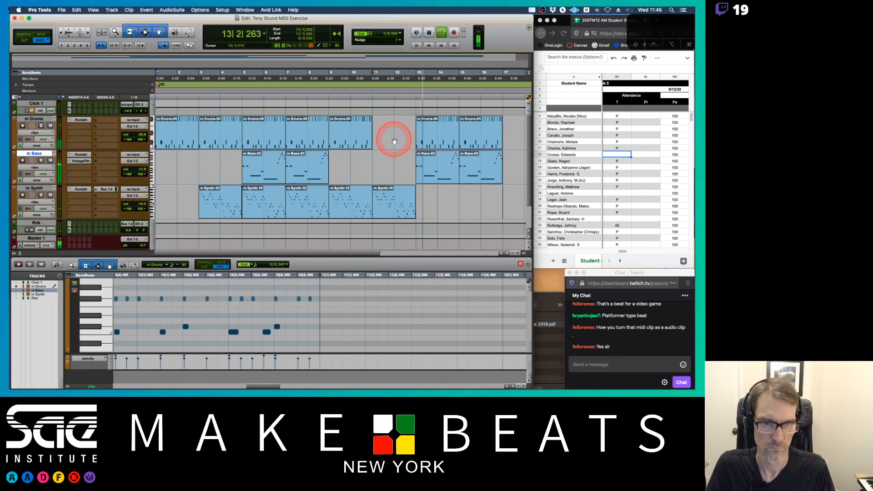
key(space)
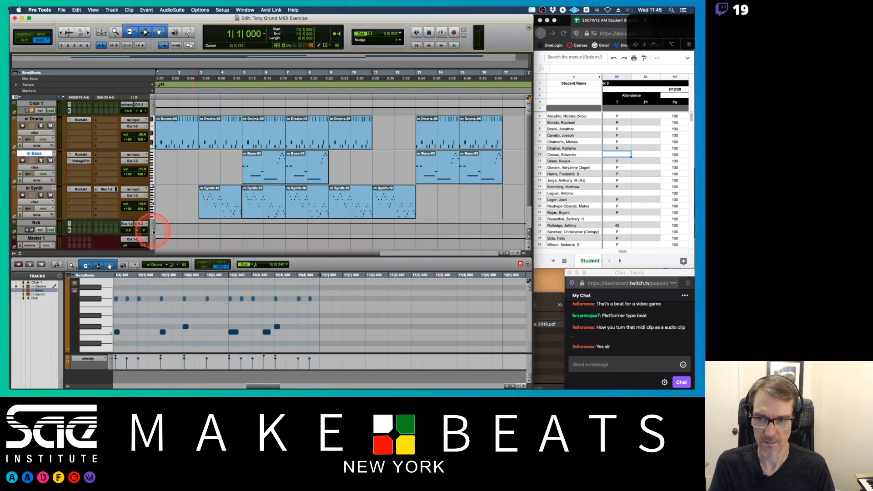
drag(158, 258, 158, 279)
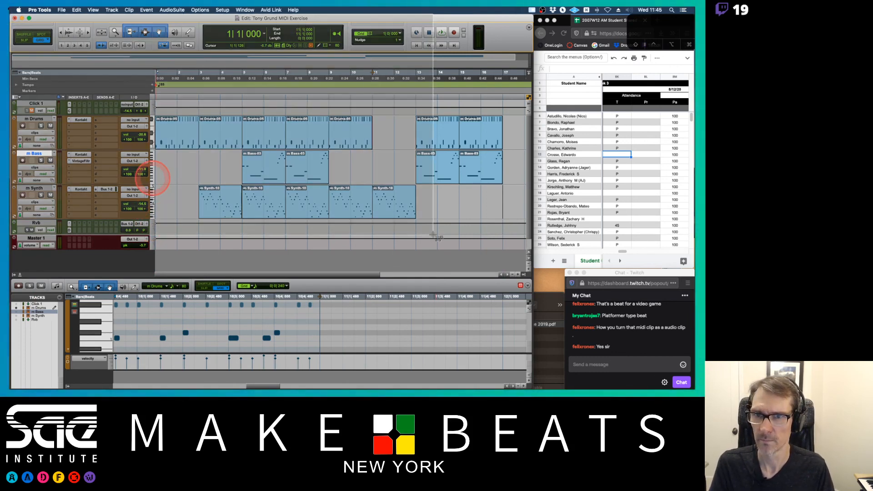
- Capture a screenshot of the whole Edit window showing the arrangement, open its preview to check it, and close the preview
drag(433, 235, 532, 386)
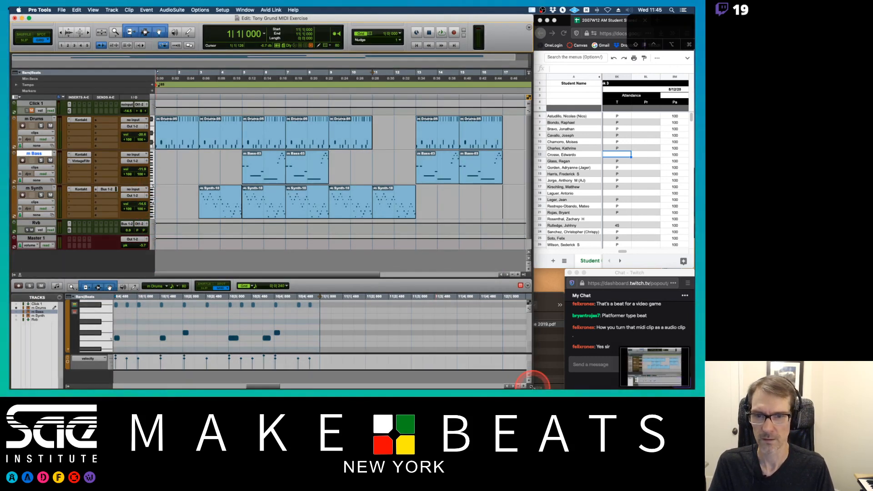
click(659, 368)
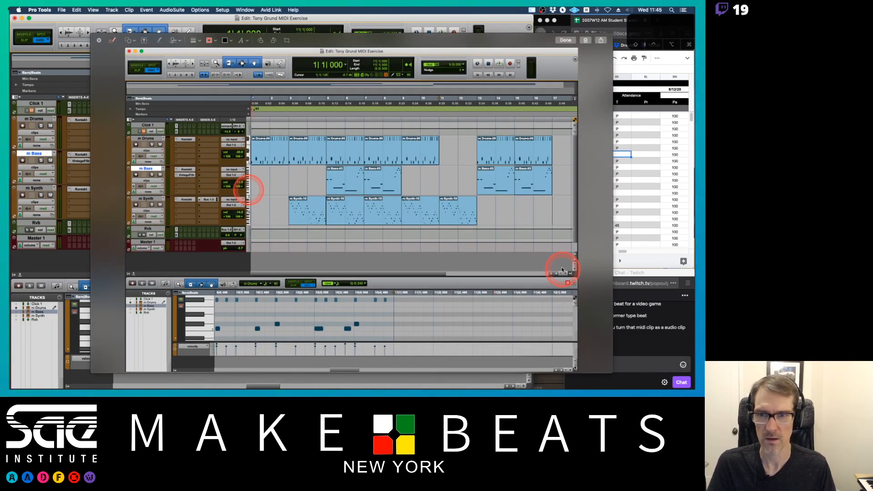
click(100, 41)
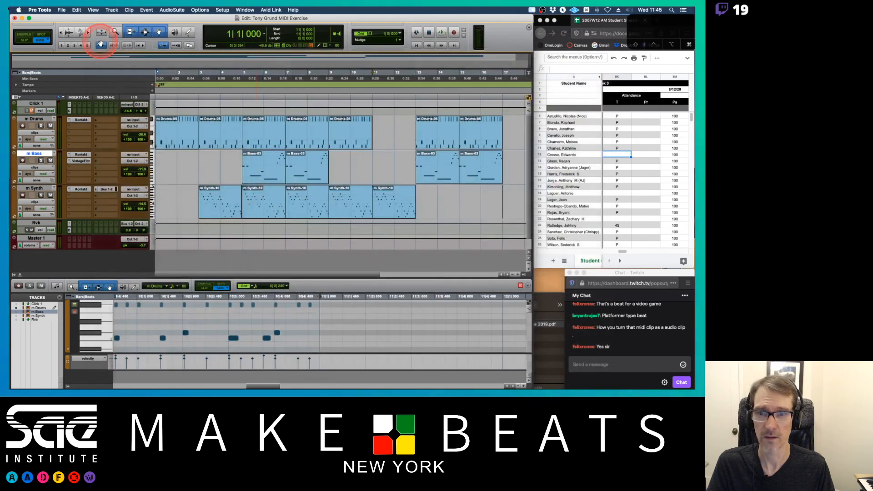
- Switch to Preview and review pages 3 to 7 of the MIDI Recording Exercise PDF, covering recording, quantizing, velocities, instrument presets and reverb
key(super+Tab)
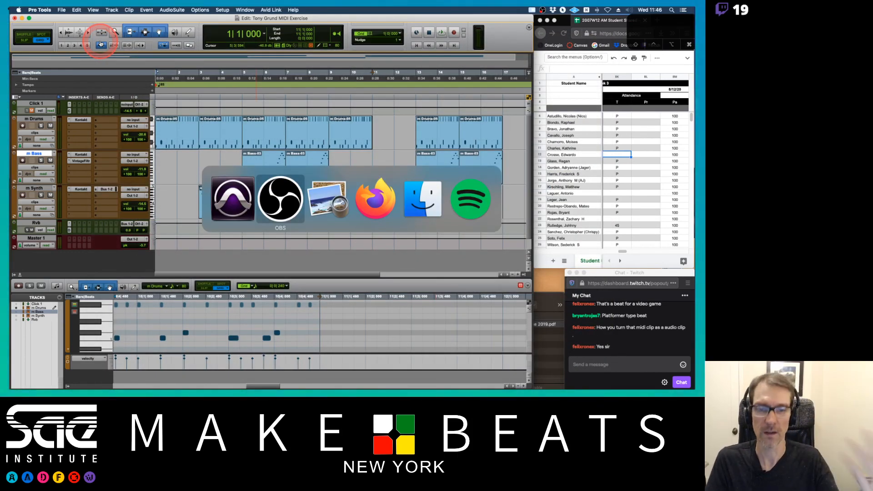
key(super+Tab)
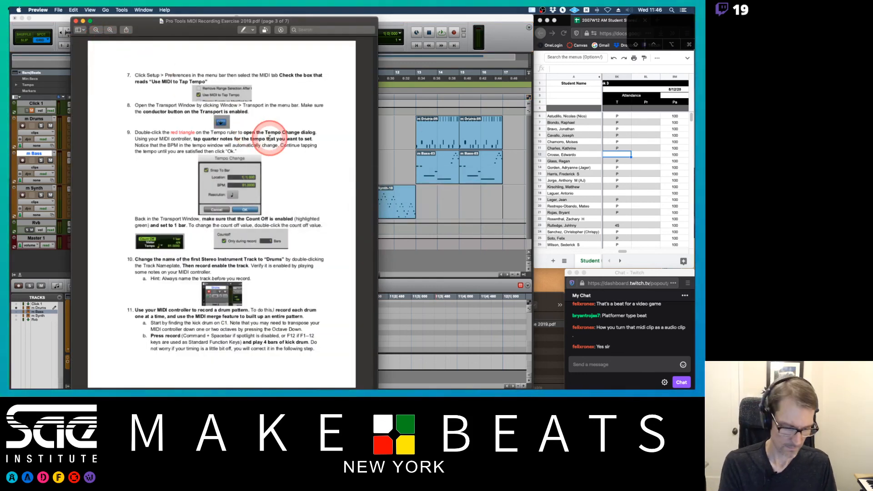
scroll(269, 138, down, 10)
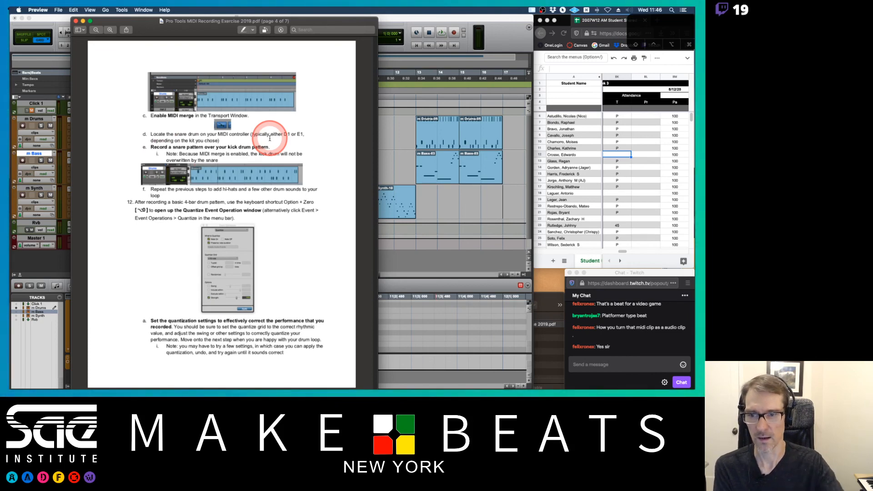
scroll(269, 138, down, 15)
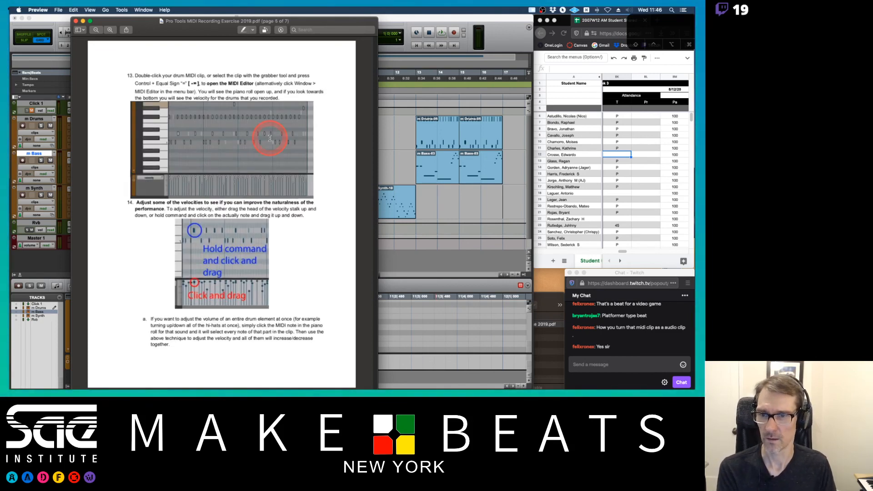
scroll(269, 138, down, 10)
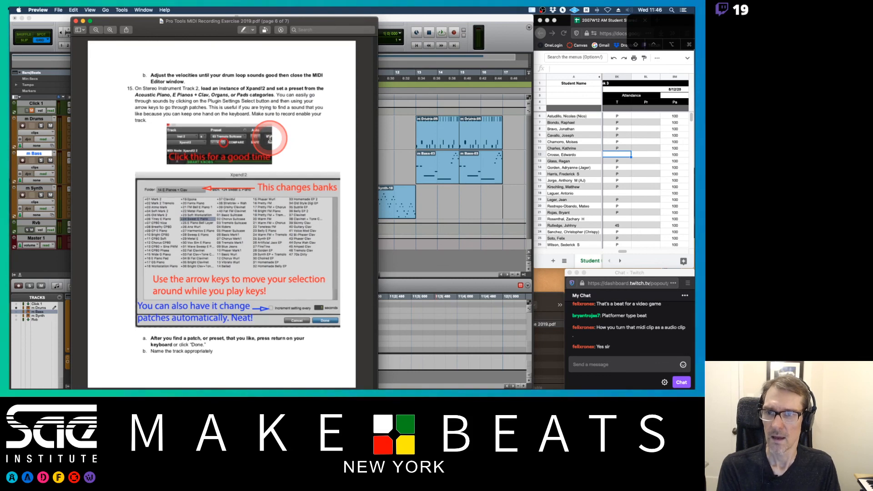
scroll(270, 138, up, 8)
scroll(270, 137, down, 8)
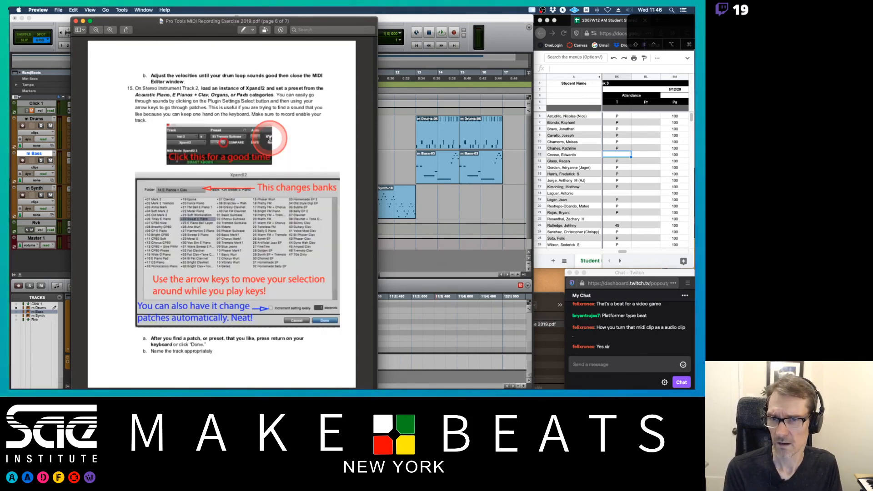
scroll(269, 138, down, 10)
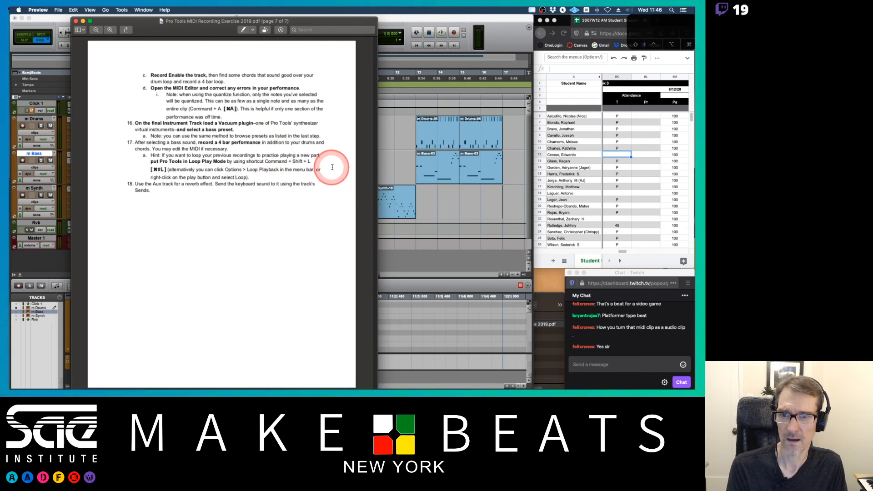
scroll(325, 167, up, 12)
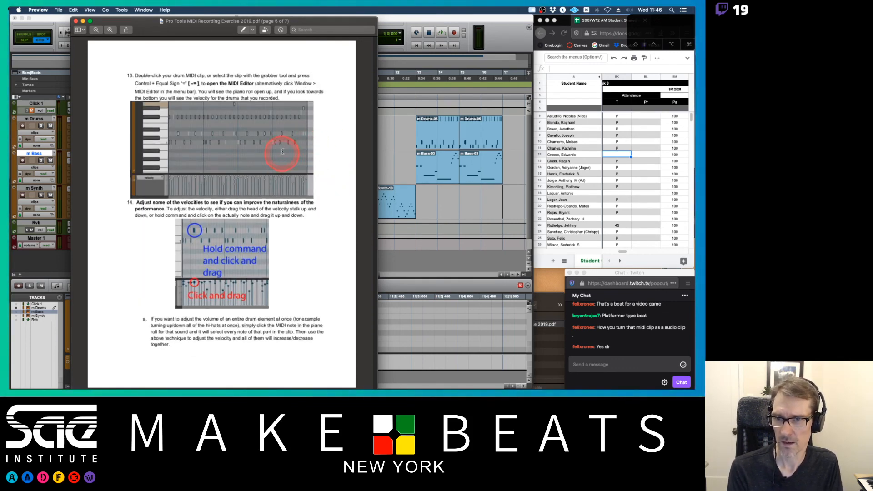
scroll(275, 217, up, 10)
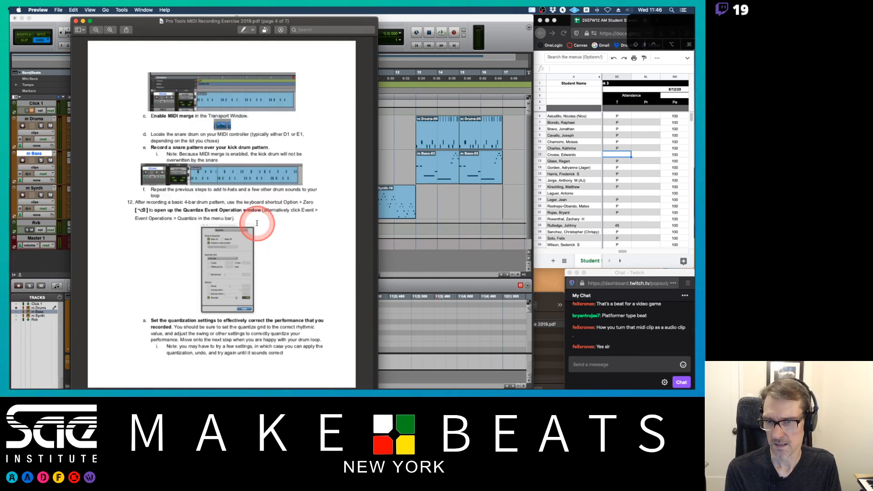
scroll(260, 195, down, 10)
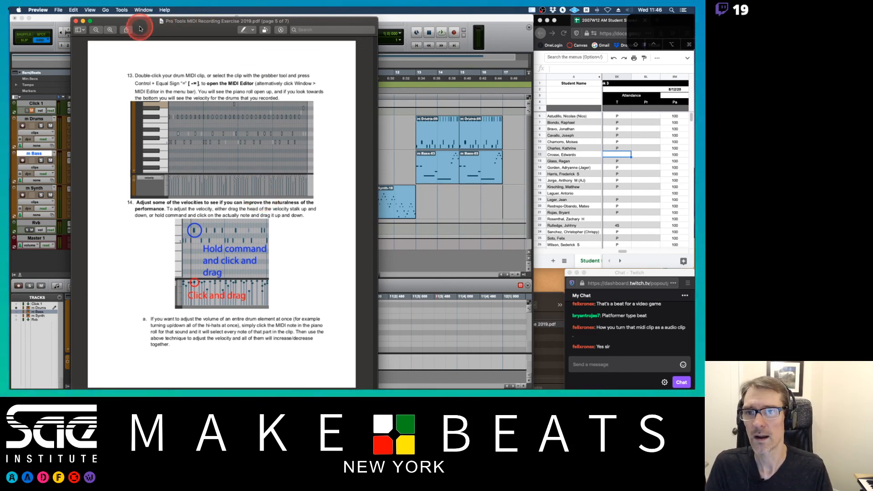
- Close the MIDI Recording Exercise PDF and switch to OBS
key(super+w)
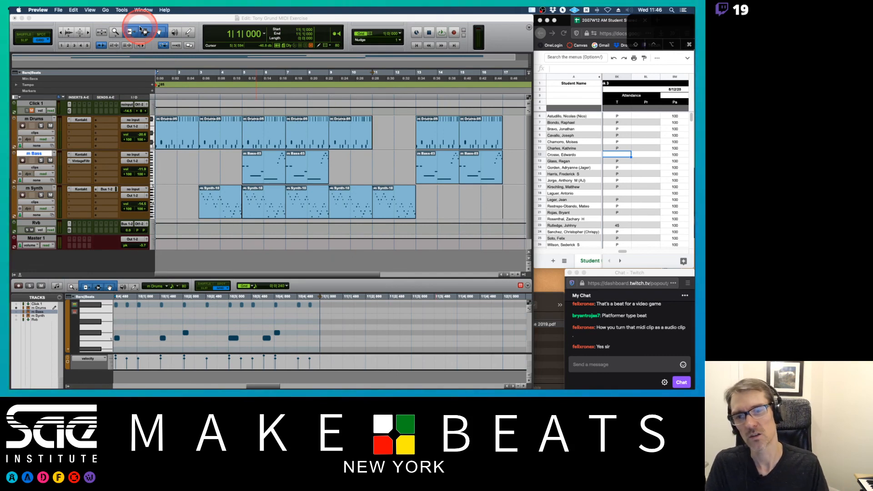
key(super+Tab)
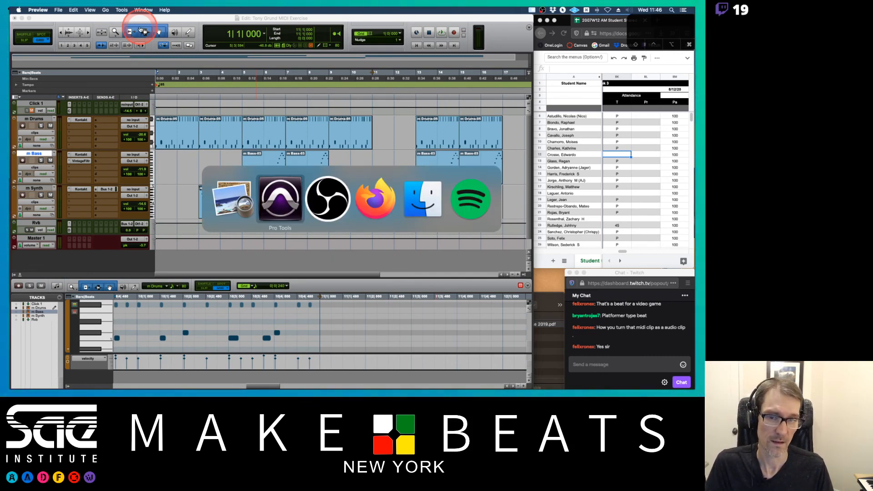
key(super+Tab)
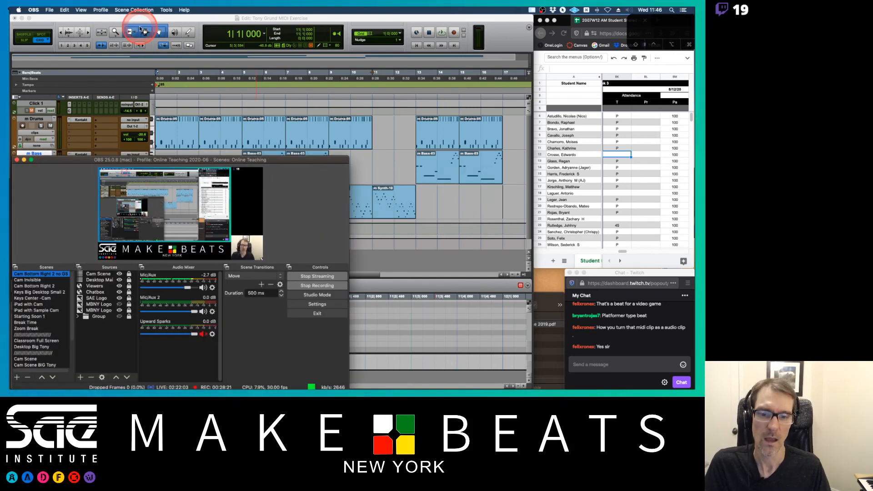